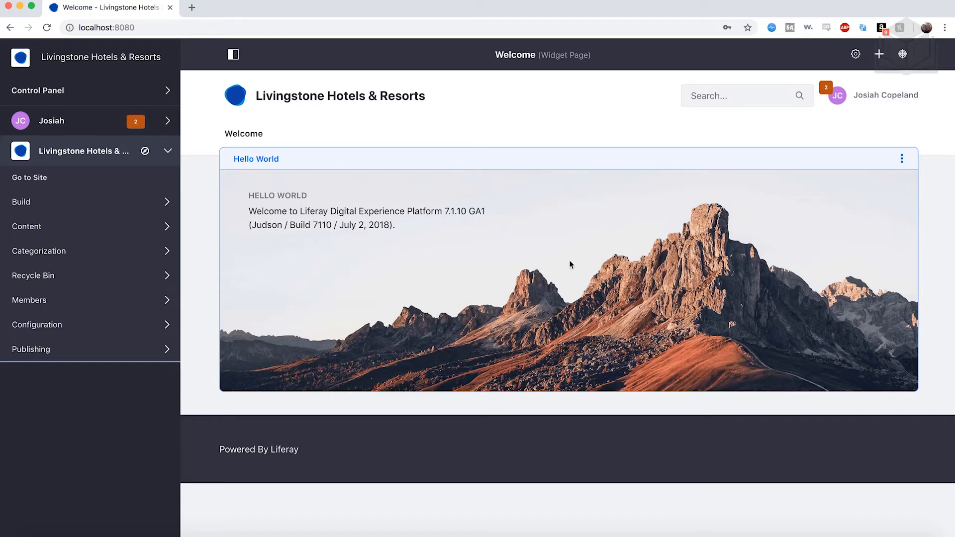
# - Remove the Hello World widget from the Welcome page
pyautogui.click(904, 160)
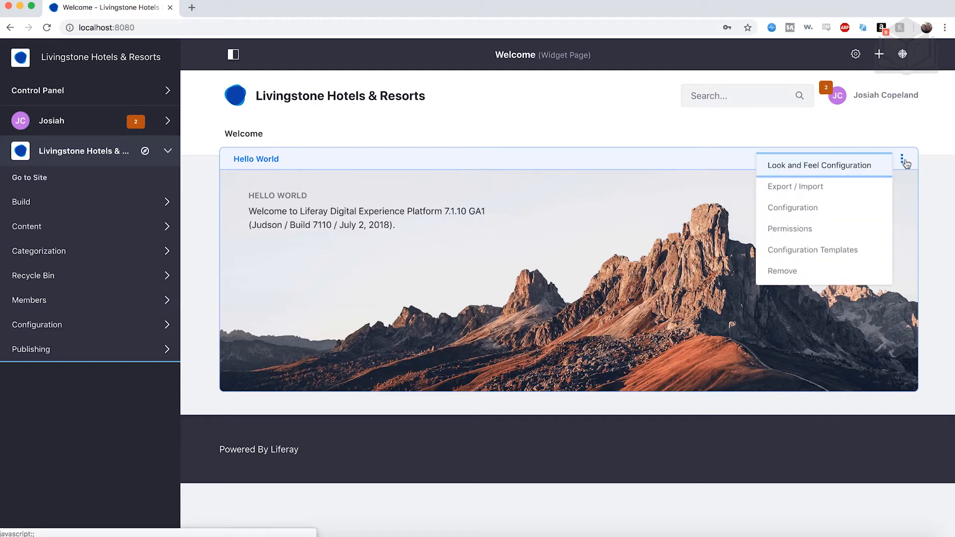
pyautogui.click(820, 274)
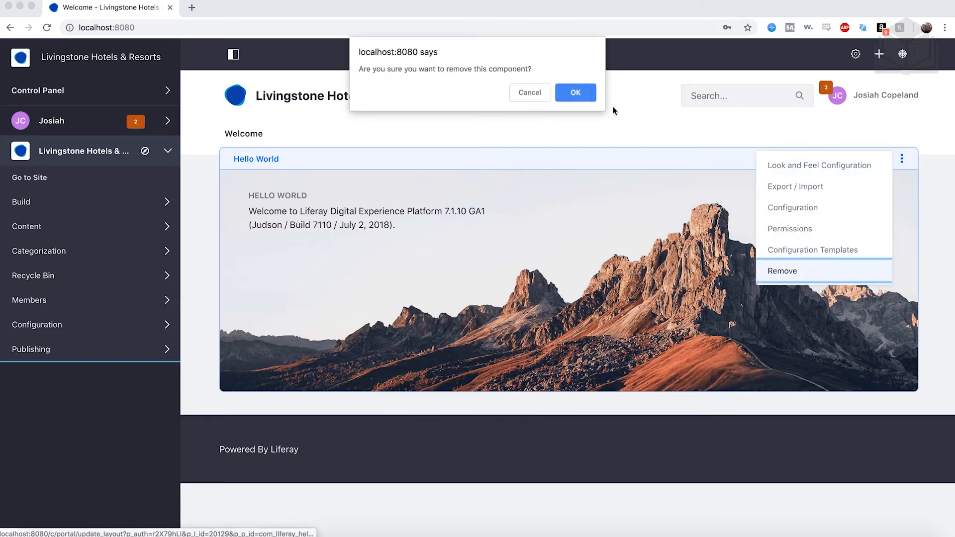
pyautogui.click(575, 93)
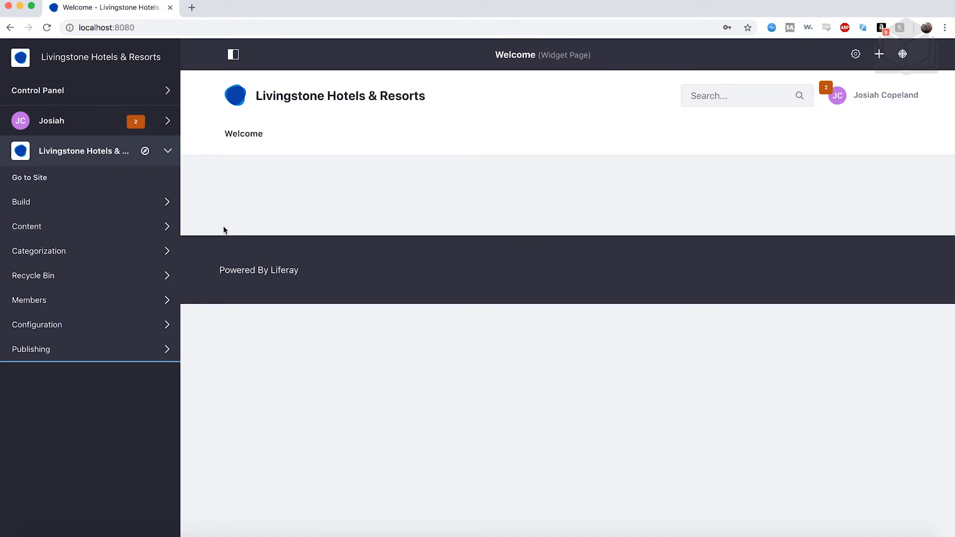
# - Change the current theme of the site's public pages to Fjord
pyautogui.click(104, 208)
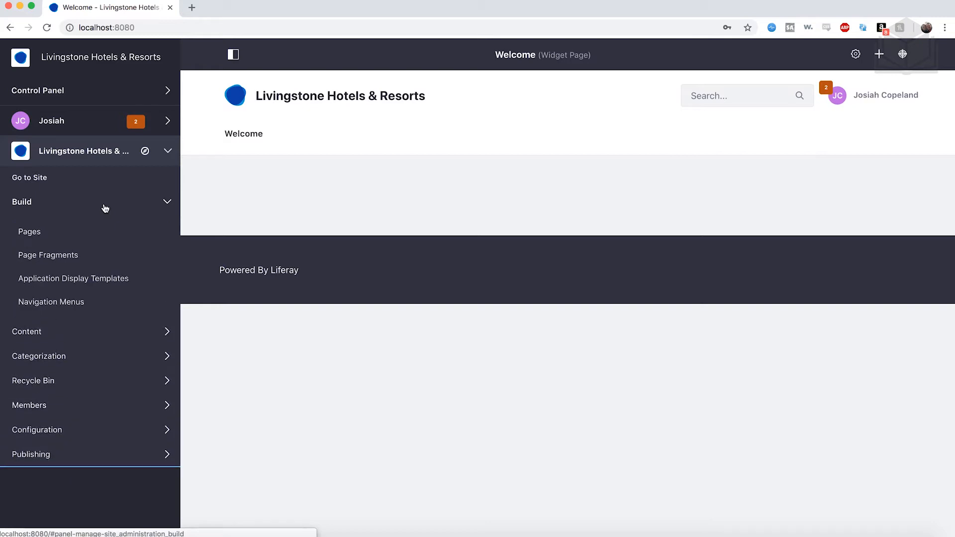
pyautogui.click(36, 237)
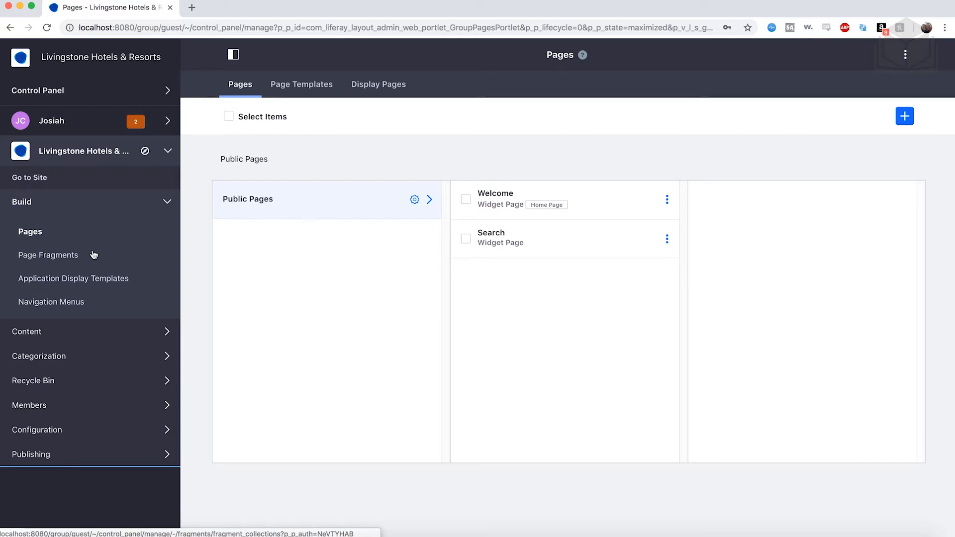
pyautogui.click(415, 201)
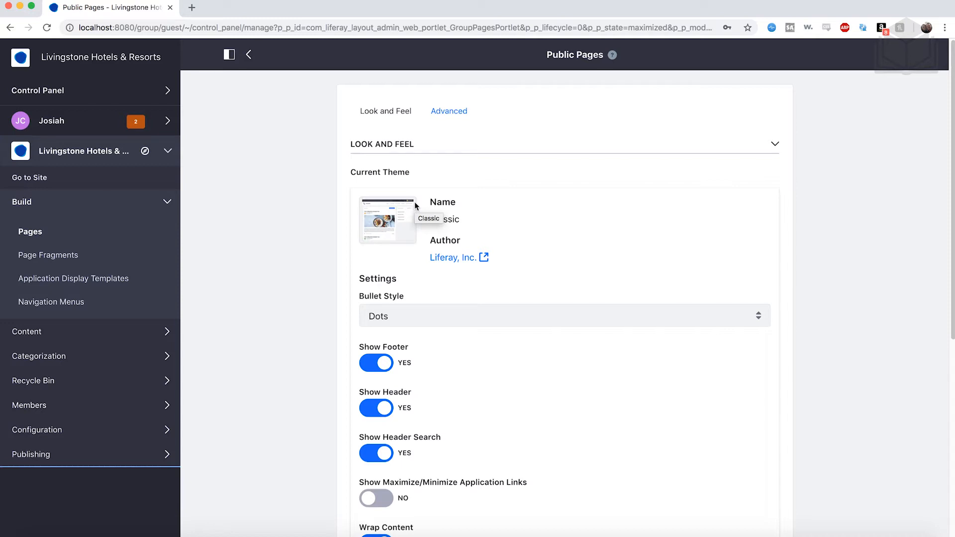
pyautogui.scroll(-6, 476, 322)
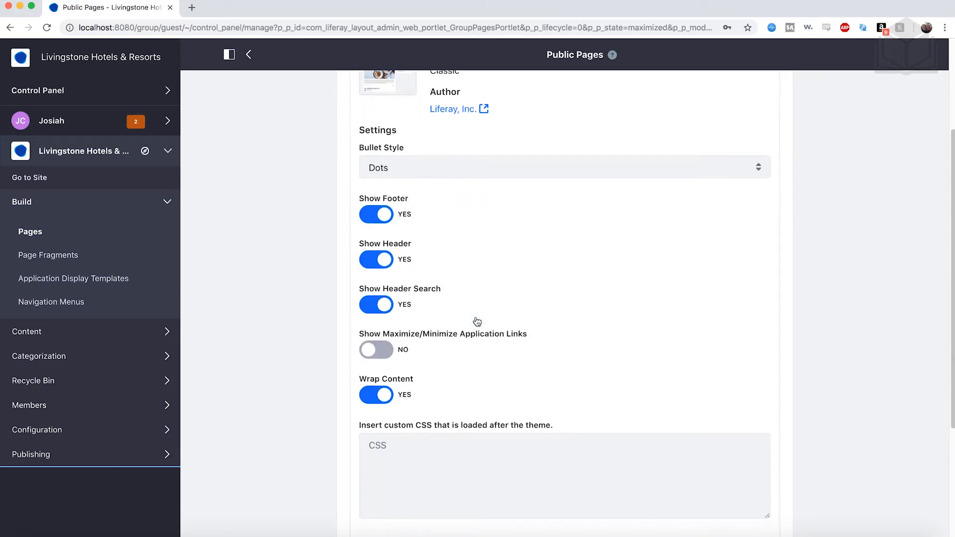
pyautogui.scroll(-1, 476, 322)
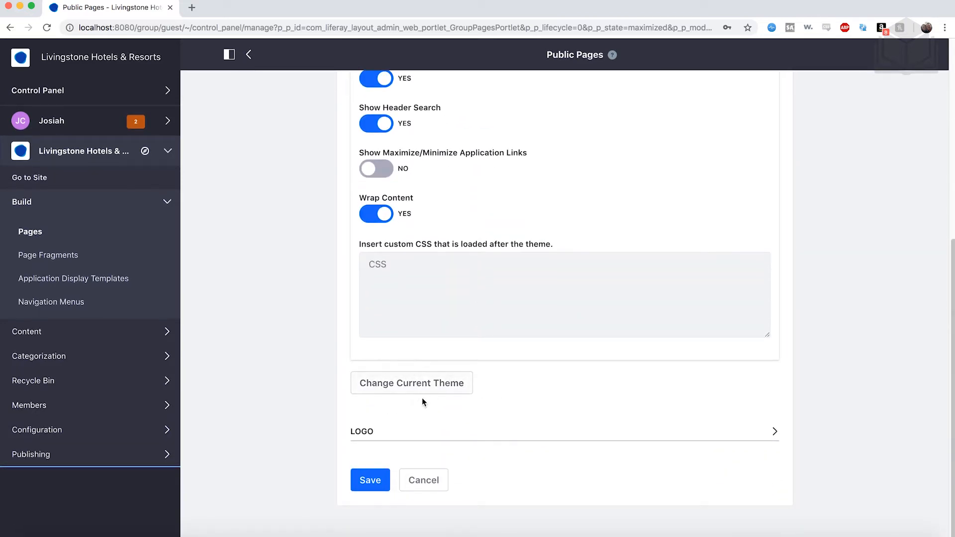
pyautogui.click(436, 395)
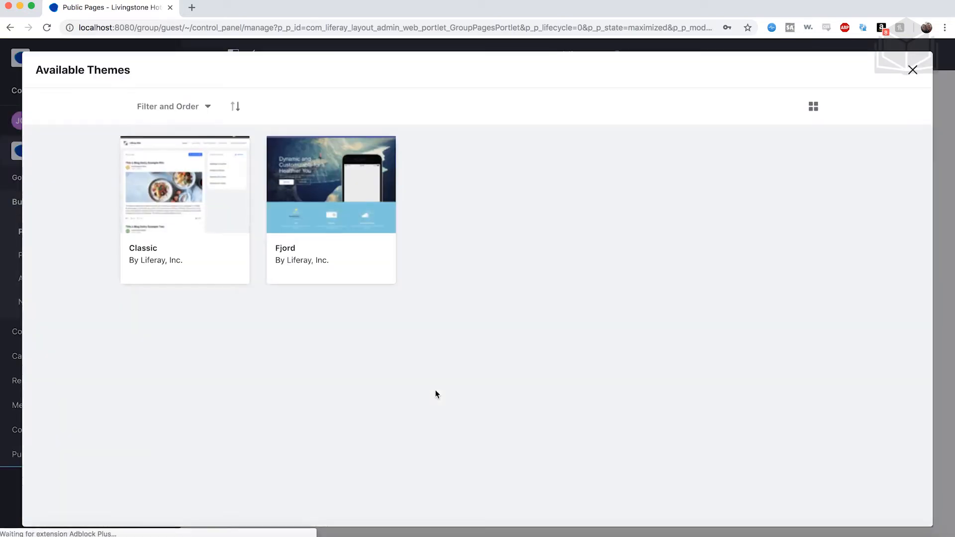
pyautogui.click(308, 256)
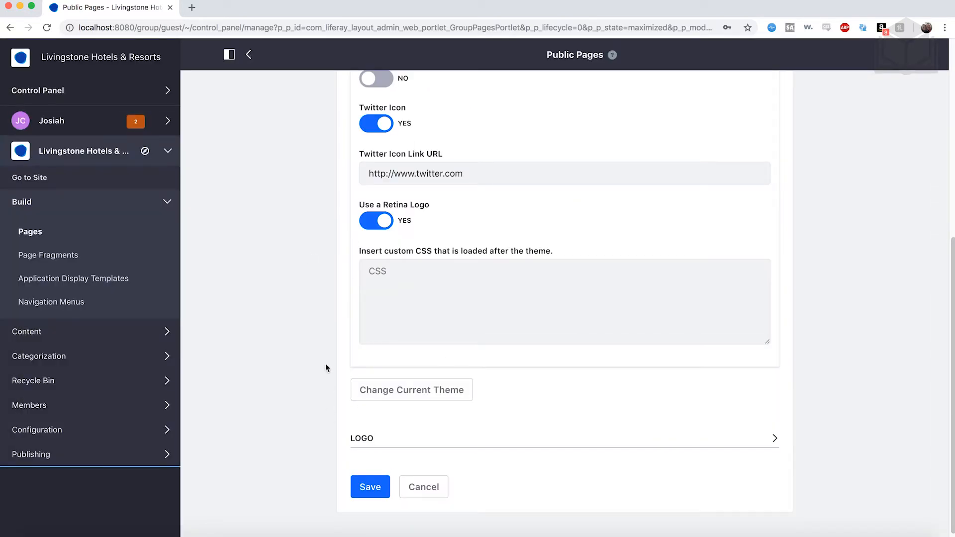
# - Open the image file selection for replacing the public pages logo
pyautogui.scroll(-1, 325, 368)
pyautogui.click(446, 437)
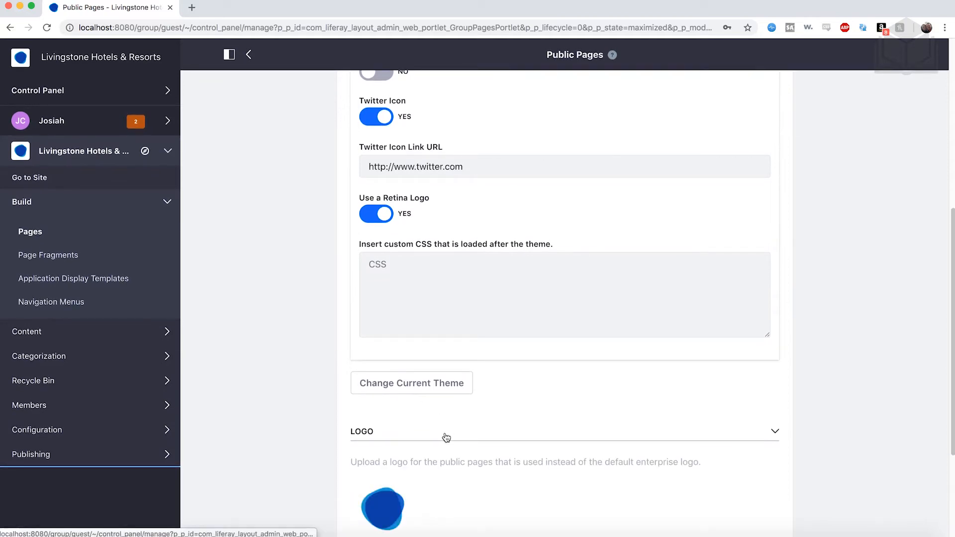
pyautogui.scroll(-4, 446, 438)
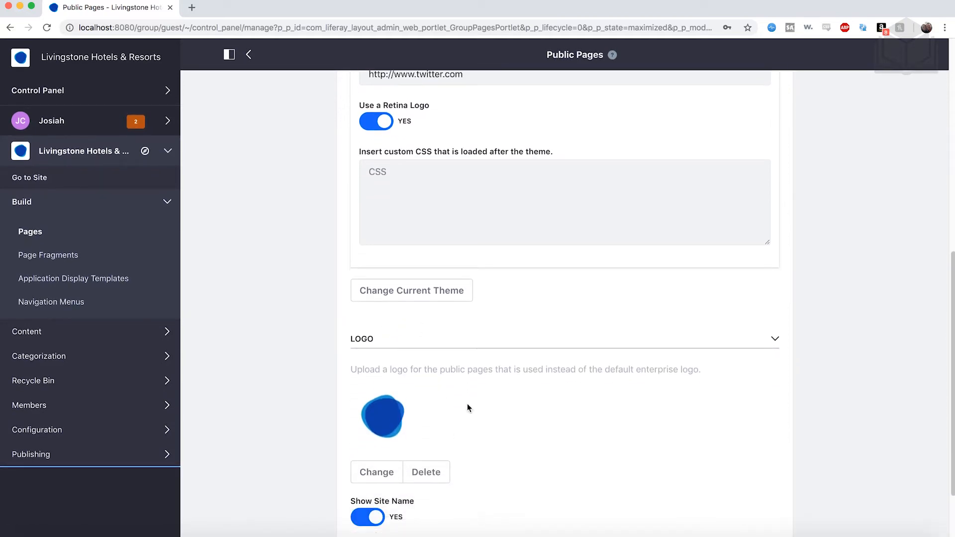
pyautogui.scroll(-2, 467, 407)
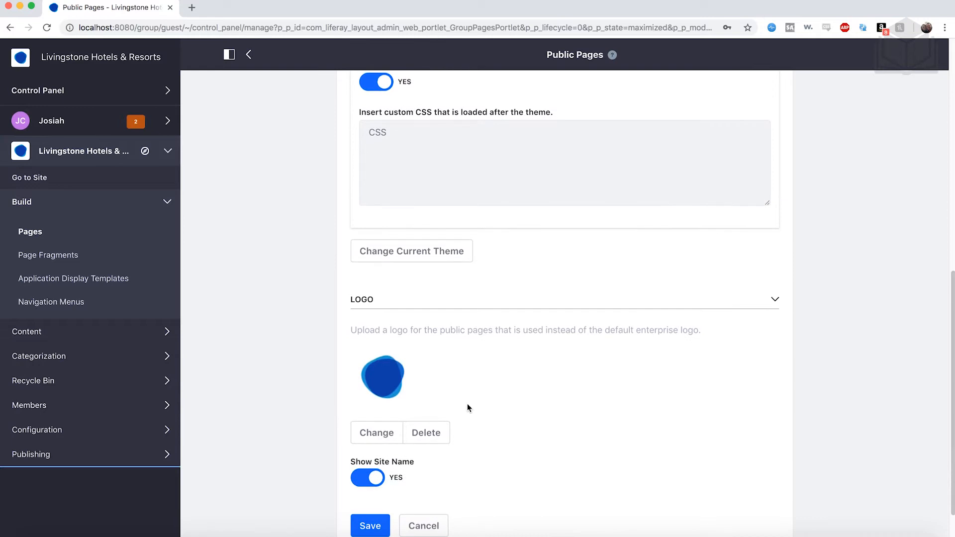
pyautogui.scroll(-2, 467, 404)
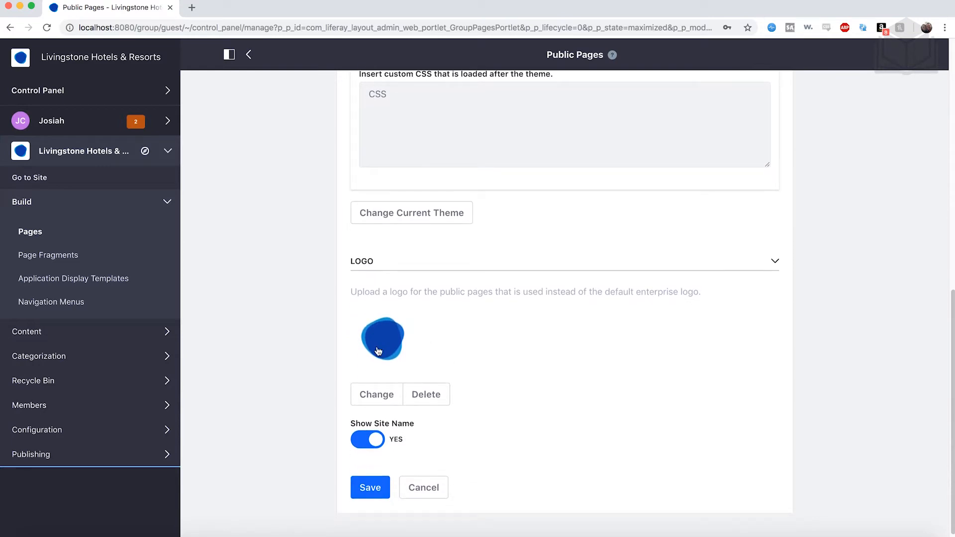
pyautogui.click(388, 403)
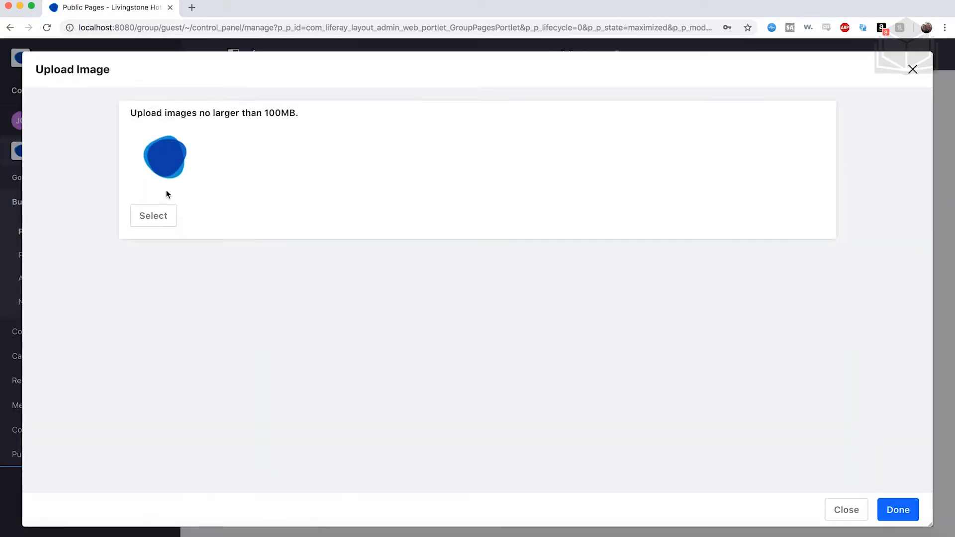
pyautogui.click(167, 222)
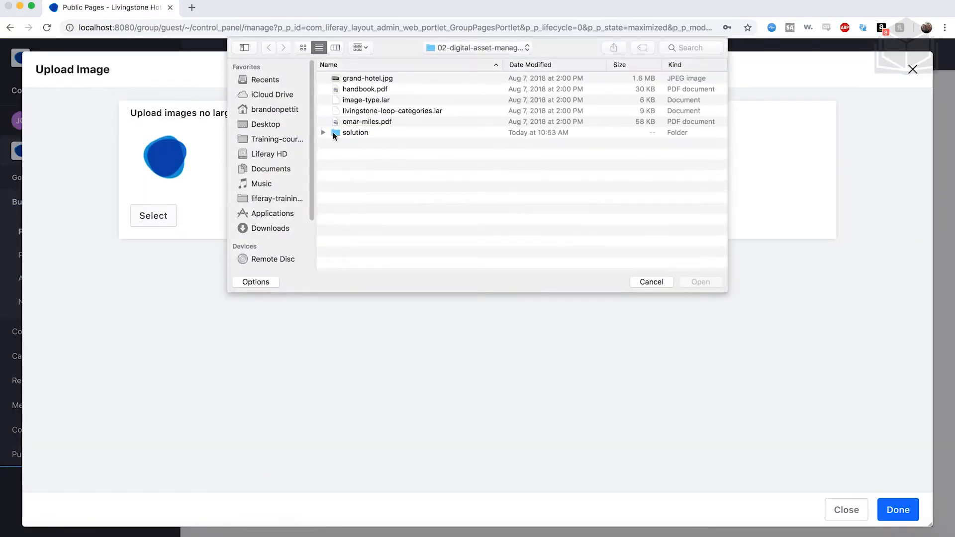
# - Set livingstone-logo.png from the 03-publishing-content-quickly folder in lrurel-content-management-exercises-7.1.0 as the public pages logo
pyautogui.click(447, 49)
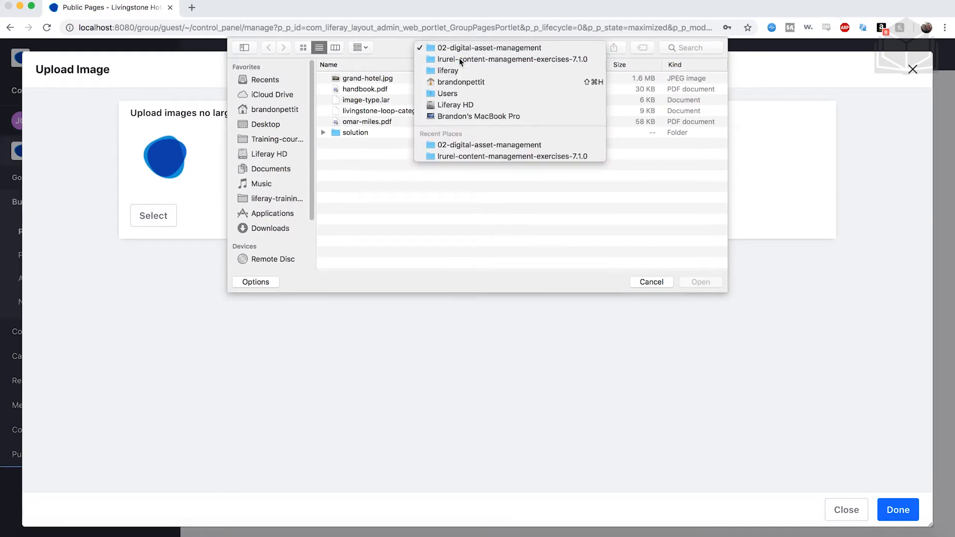
pyautogui.click(458, 57)
pyautogui.click(341, 92)
pyautogui.click(323, 90)
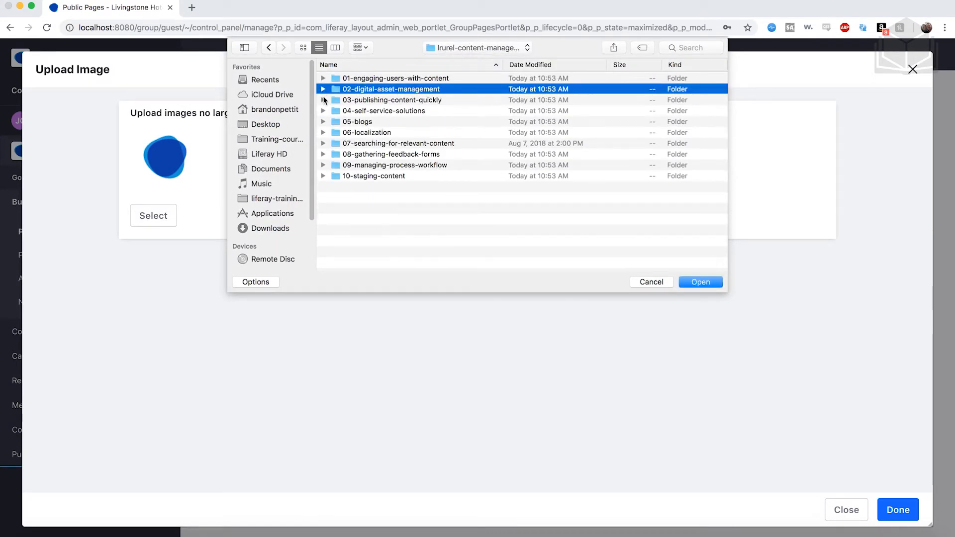
pyautogui.click(324, 100)
pyautogui.click(390, 100)
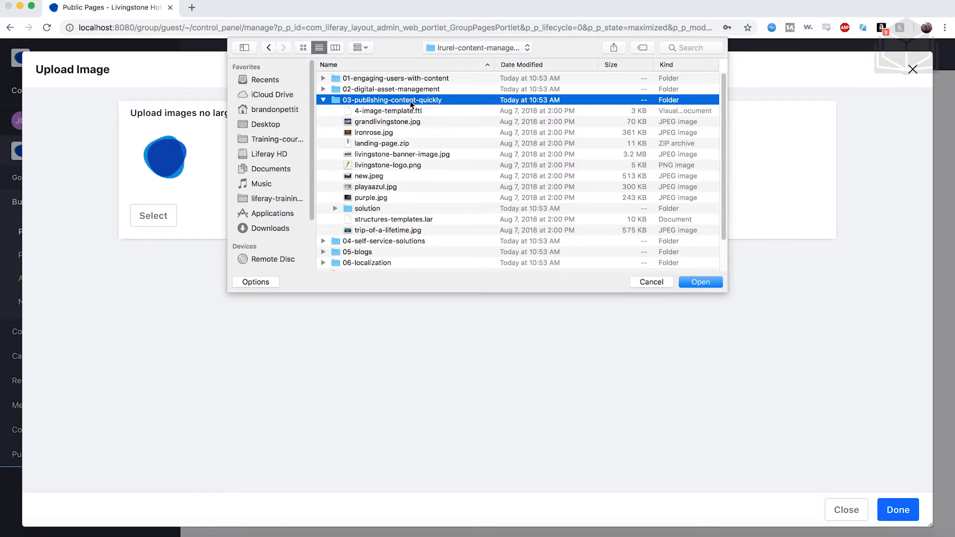
pyautogui.doubleClick(410, 100)
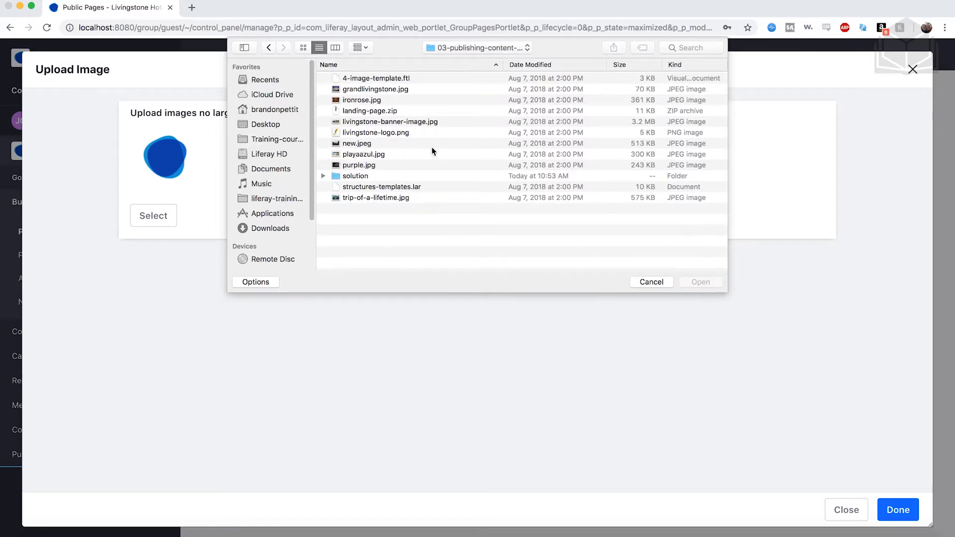
pyautogui.click(397, 132)
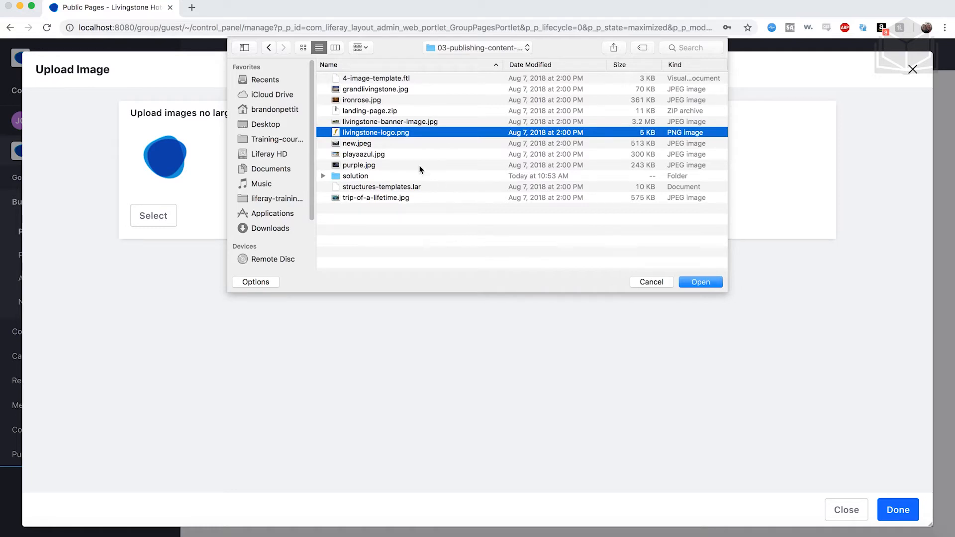
pyautogui.click(703, 285)
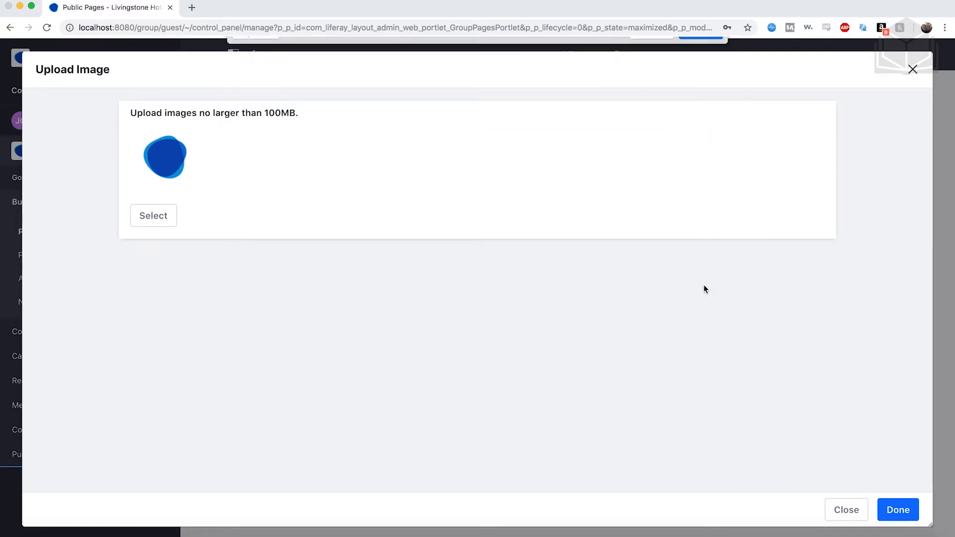
pyautogui.click(899, 509)
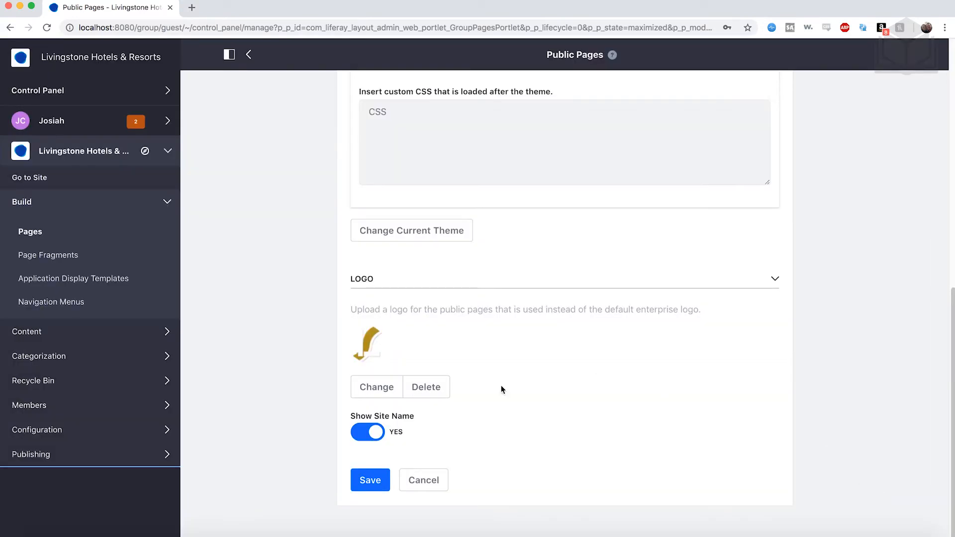
# - Save the public pages settings and go to the site's Welcome page
pyautogui.click(374, 480)
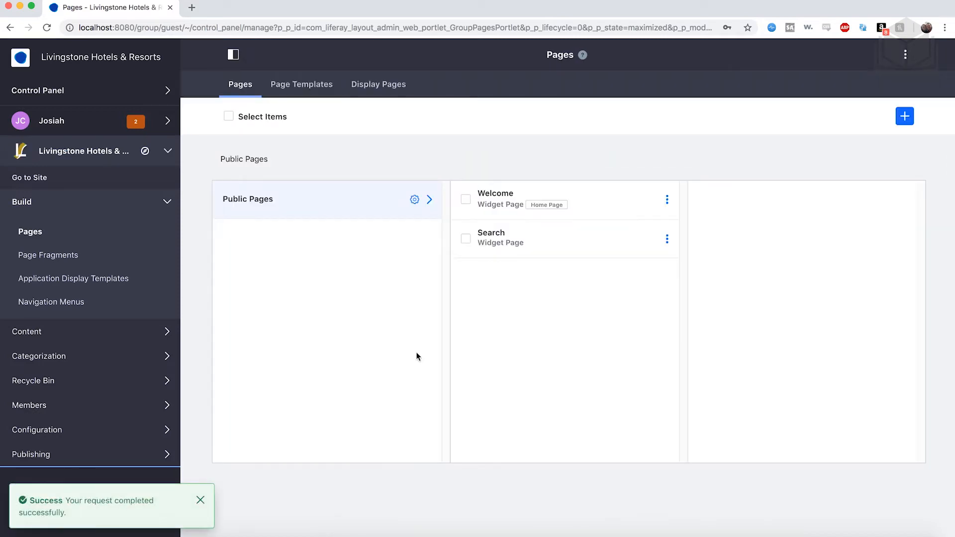
pyautogui.click(47, 182)
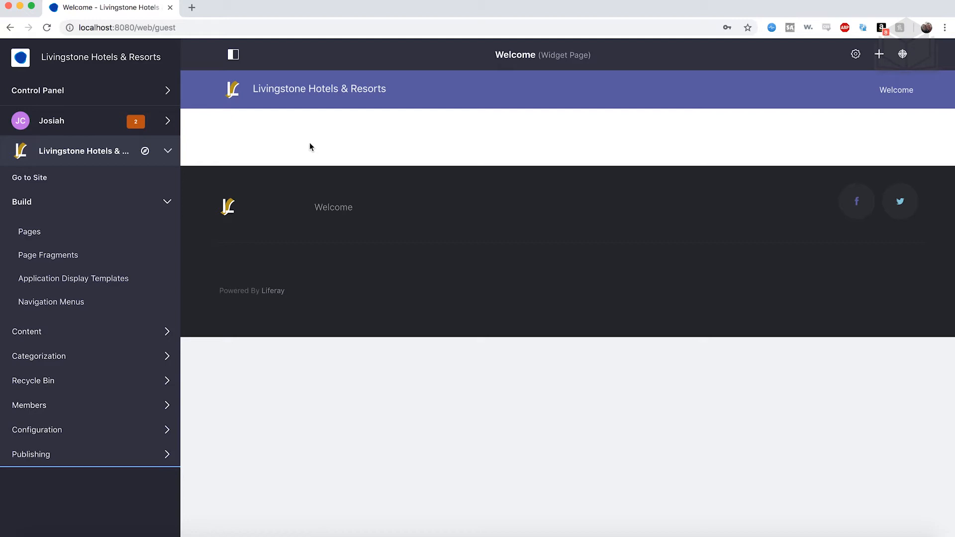
# - Start a new web content structure for the site and name it News
pyautogui.click(111, 199)
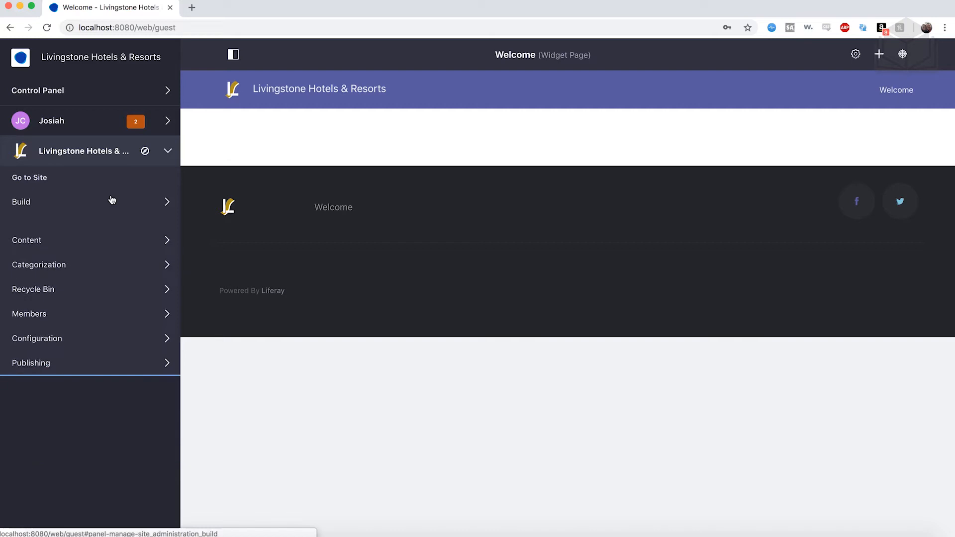
pyautogui.click(89, 235)
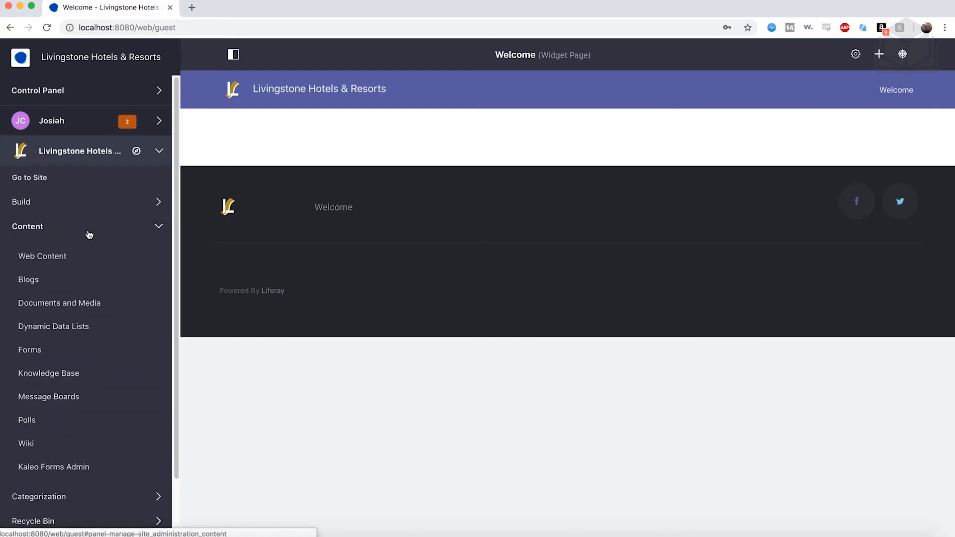
pyautogui.click(56, 257)
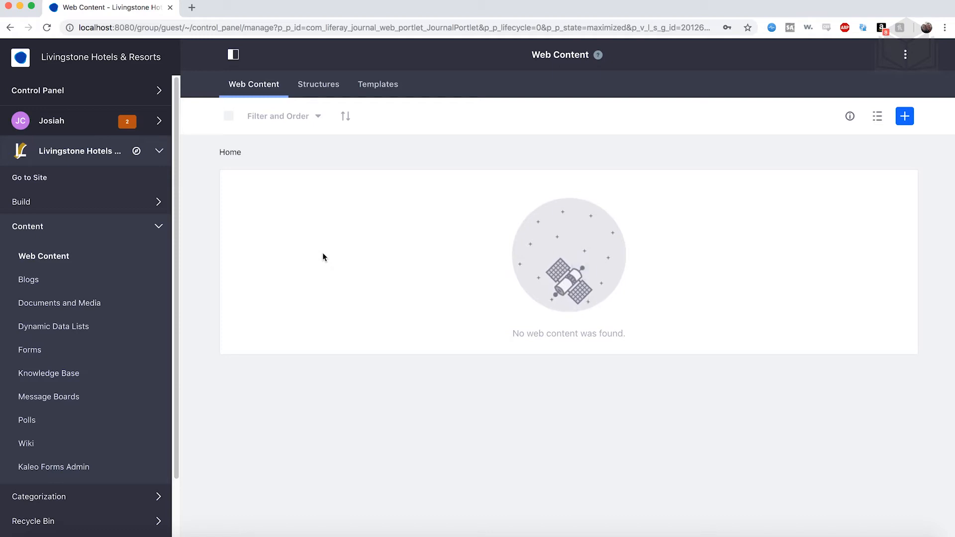
pyautogui.click(321, 85)
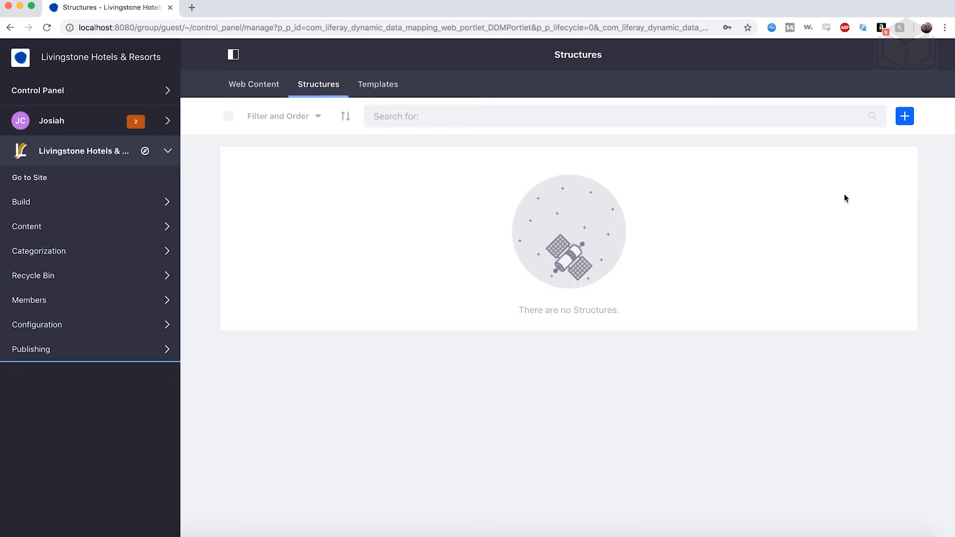
pyautogui.click(906, 117)
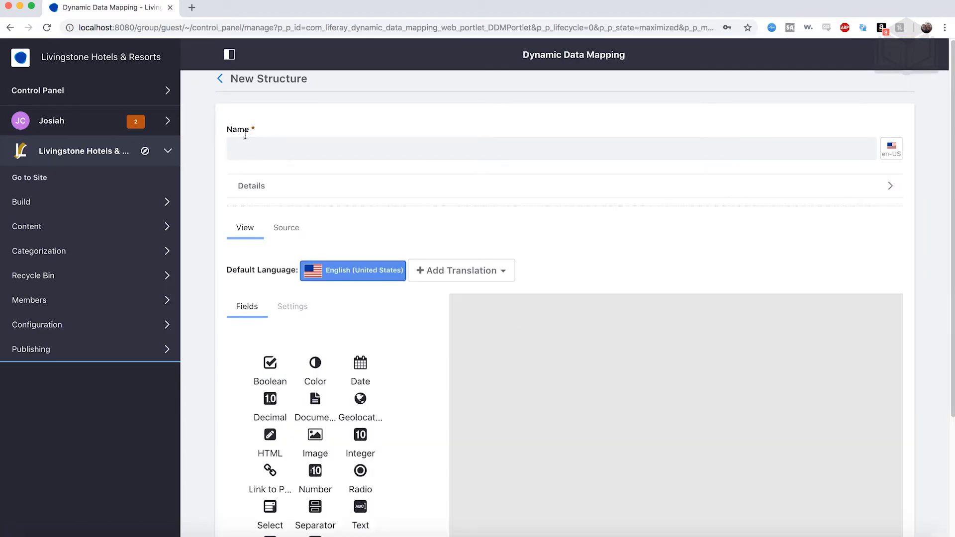
pyautogui.click(251, 150)
pyautogui.write('News')
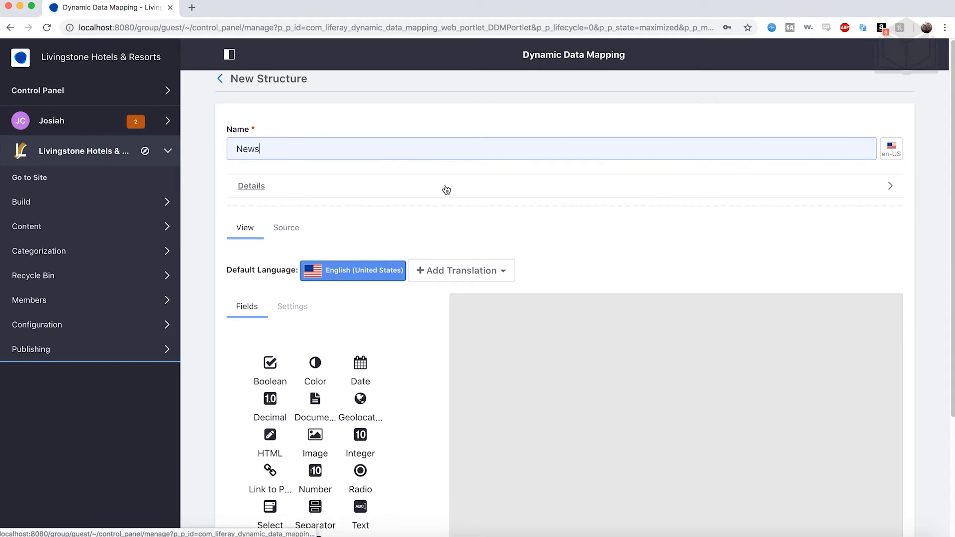
# - Add two Text fields, a Date field and an Image field, in that order, to the News structure
pyautogui.scroll(-3, 445, 189)
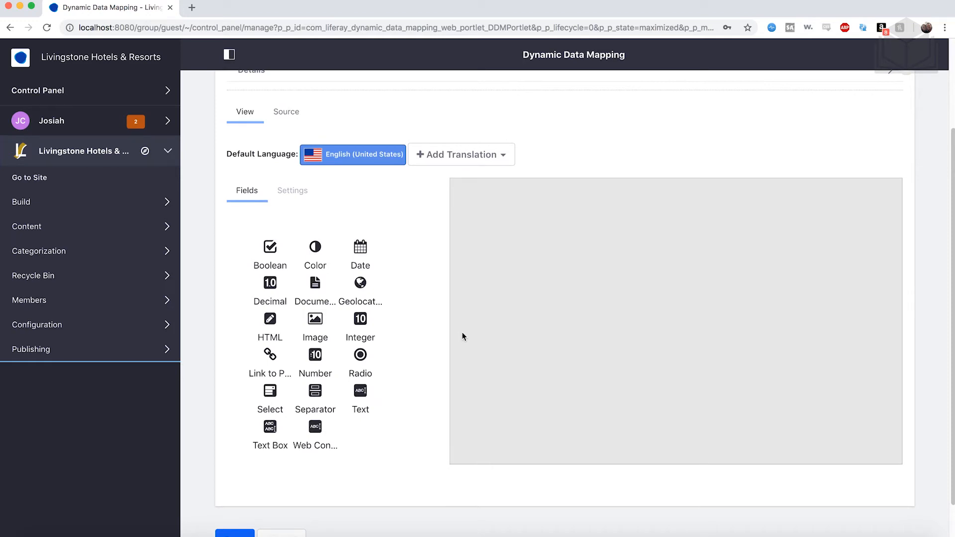
pyautogui.scroll(-1, 462, 337)
pyautogui.moveTo(361, 372); pyautogui.dragTo(557, 269)
pyautogui.moveTo(387, 360); pyautogui.dragTo(521, 316)
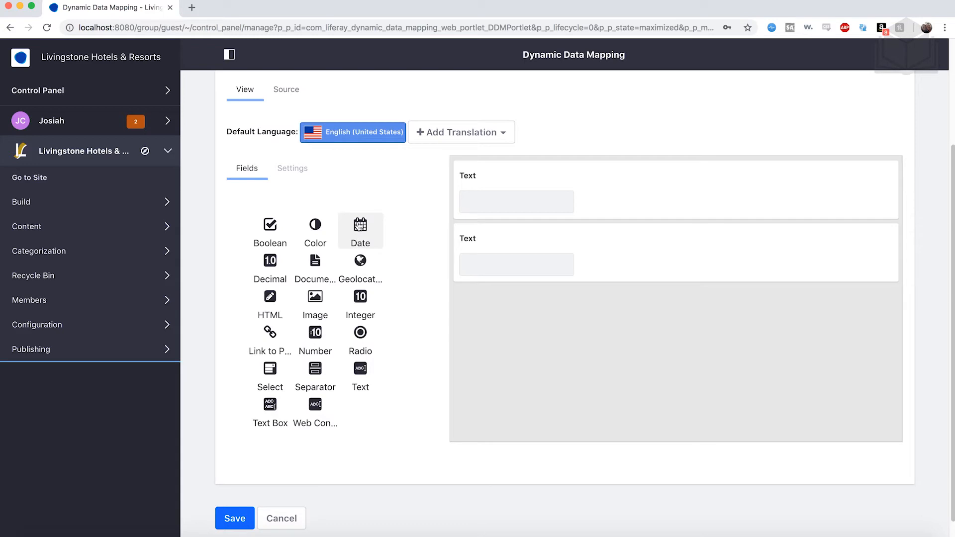
pyautogui.moveTo(375, 234); pyautogui.dragTo(488, 313)
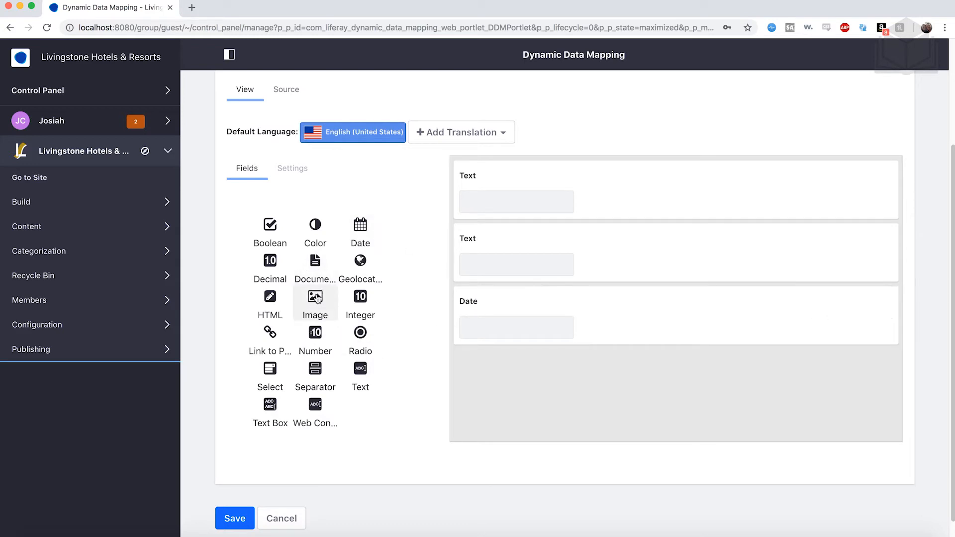
pyautogui.moveTo(316, 297); pyautogui.dragTo(526, 379)
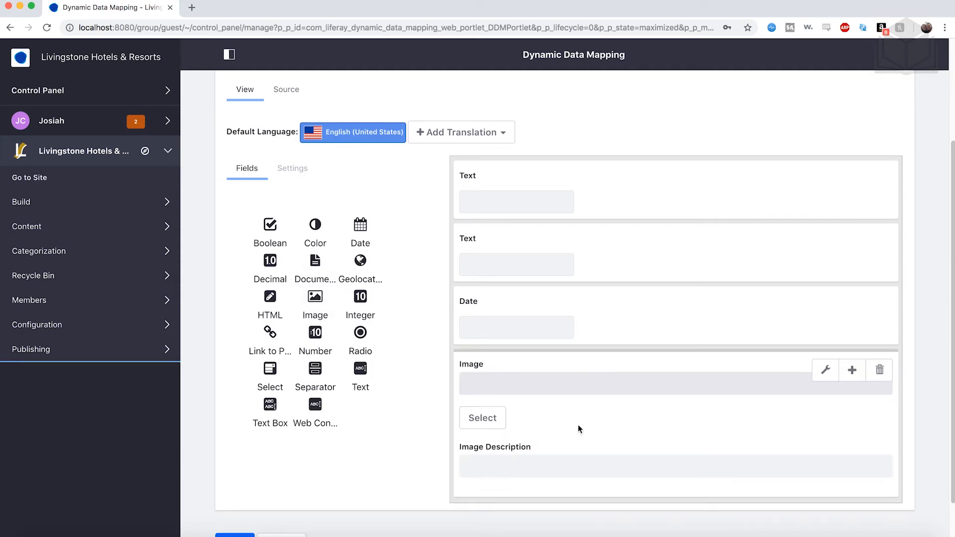
# - Add another Text field and an HTML field, in that order, below the Image field in the News structure
pyautogui.scroll(-2, 579, 429)
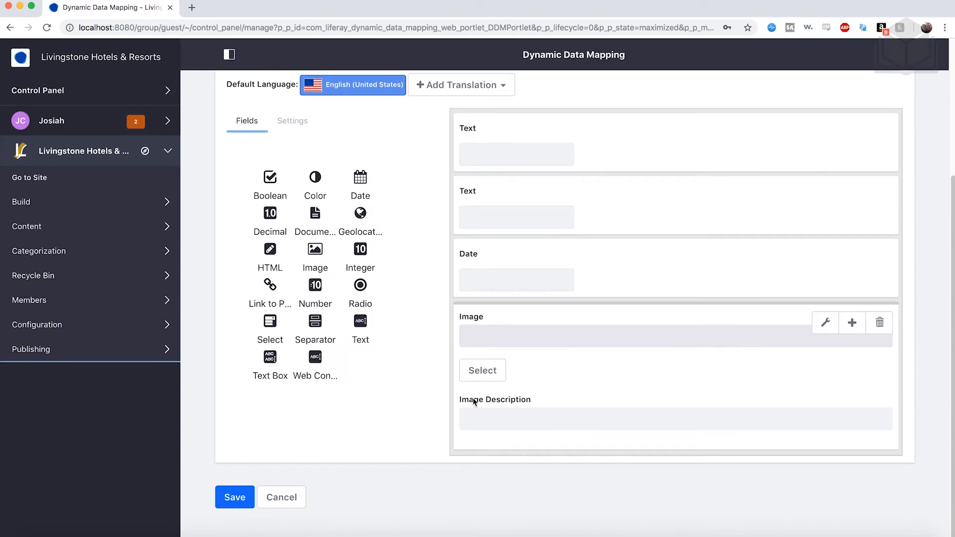
pyautogui.moveTo(362, 326); pyautogui.dragTo(498, 491)
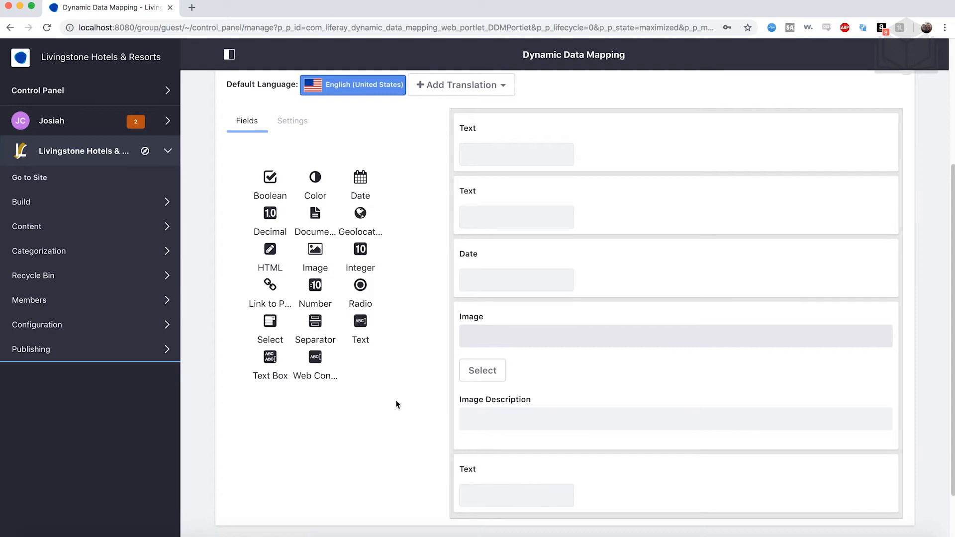
pyautogui.scroll(-1, 393, 399)
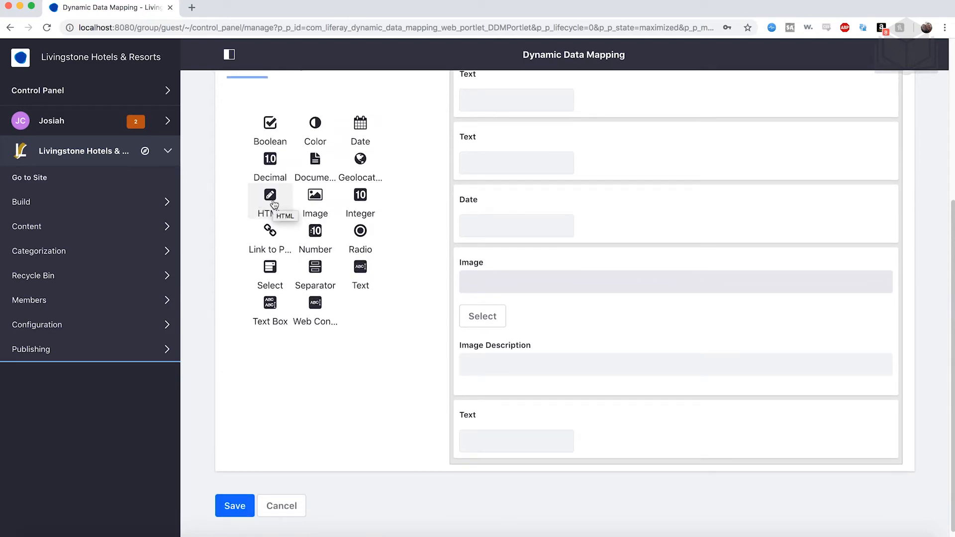
pyautogui.moveTo(274, 204); pyautogui.dragTo(565, 502)
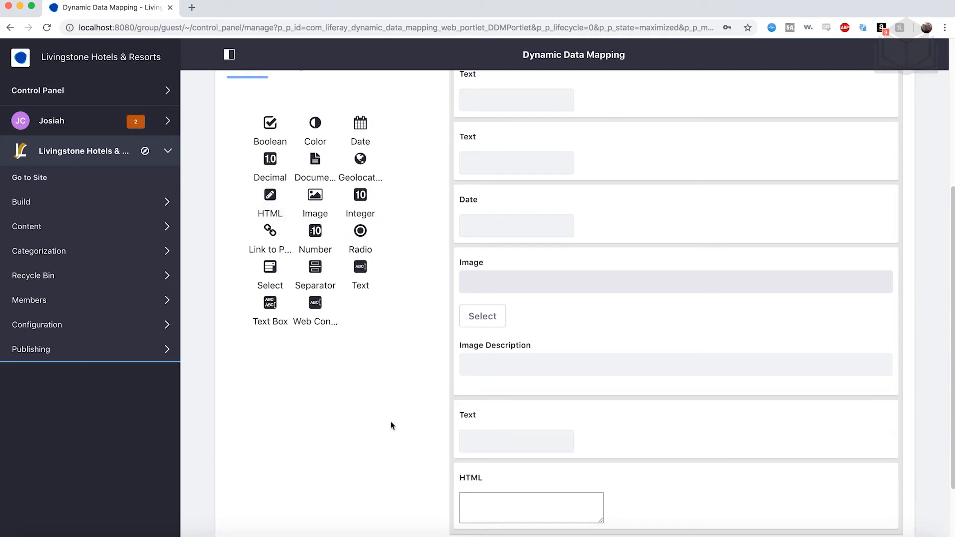
# - Set the field label of the first Text field in the News structure to Article Title
pyautogui.scroll(3, 420, 438)
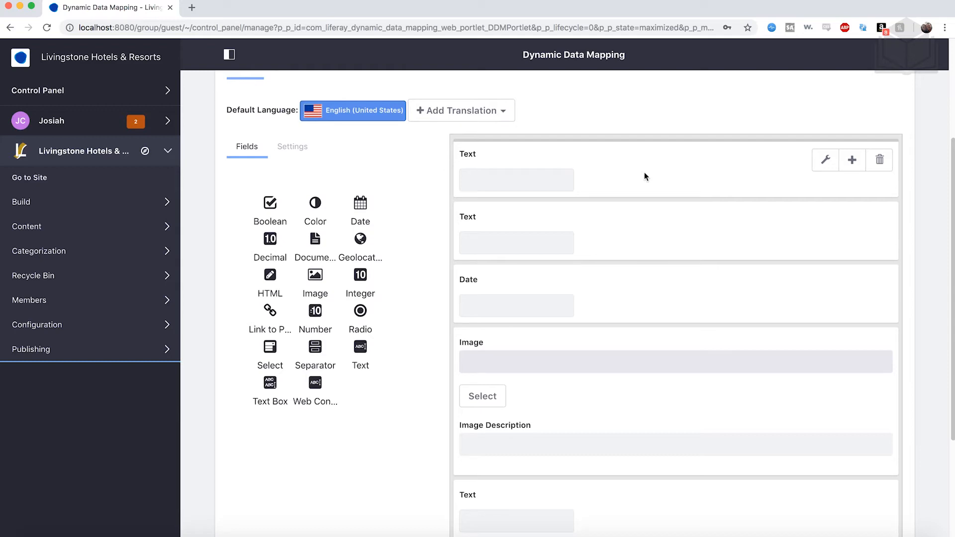
pyautogui.click(644, 176)
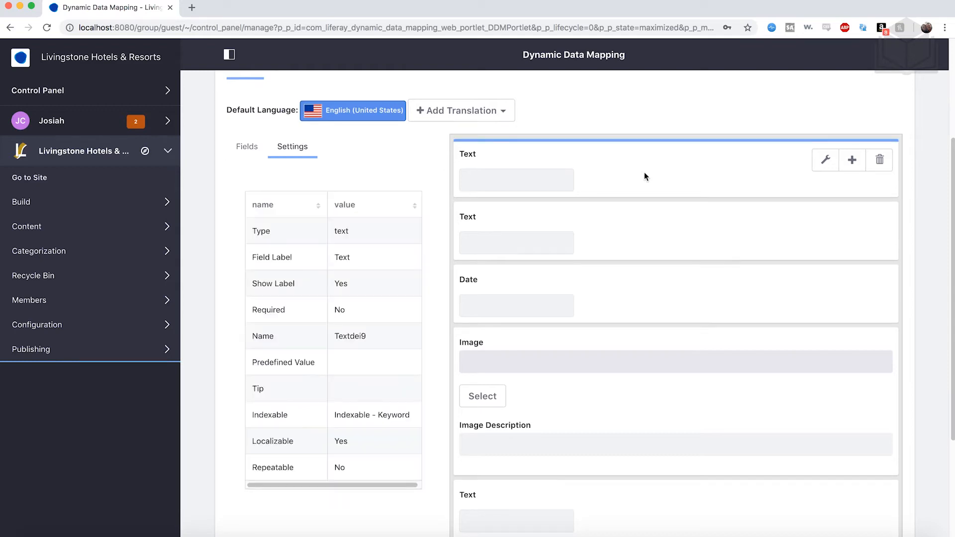
pyautogui.doubleClick(346, 255)
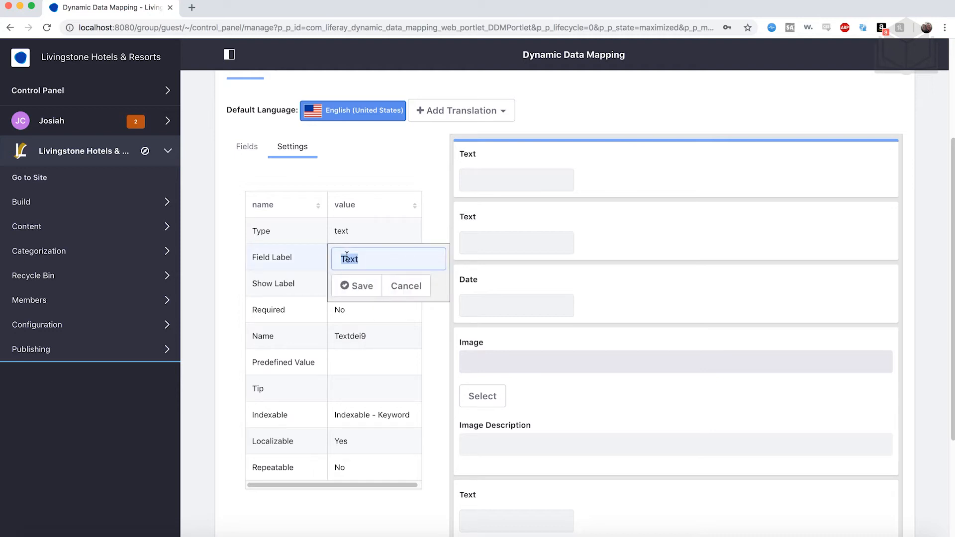
pyautogui.write('Article Title')
pyautogui.click(357, 285)
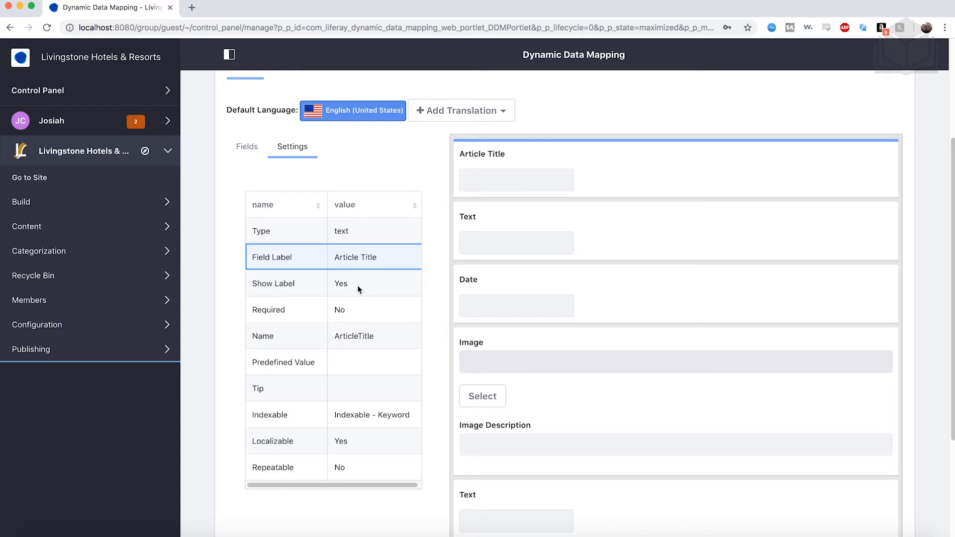
# - Set the field label of the second Text field, below Article Title, to Byline
pyautogui.click(622, 242)
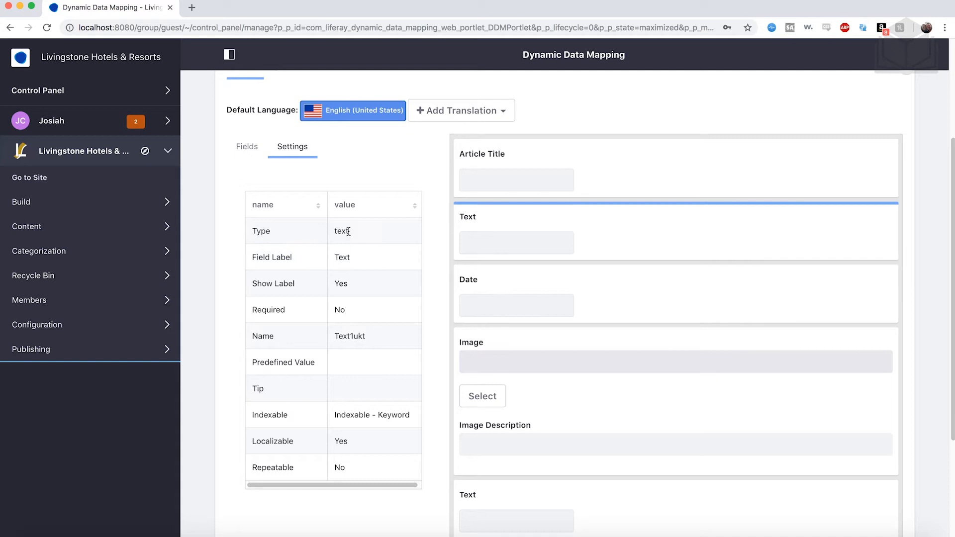
pyautogui.click(350, 257)
pyautogui.write('Byline')
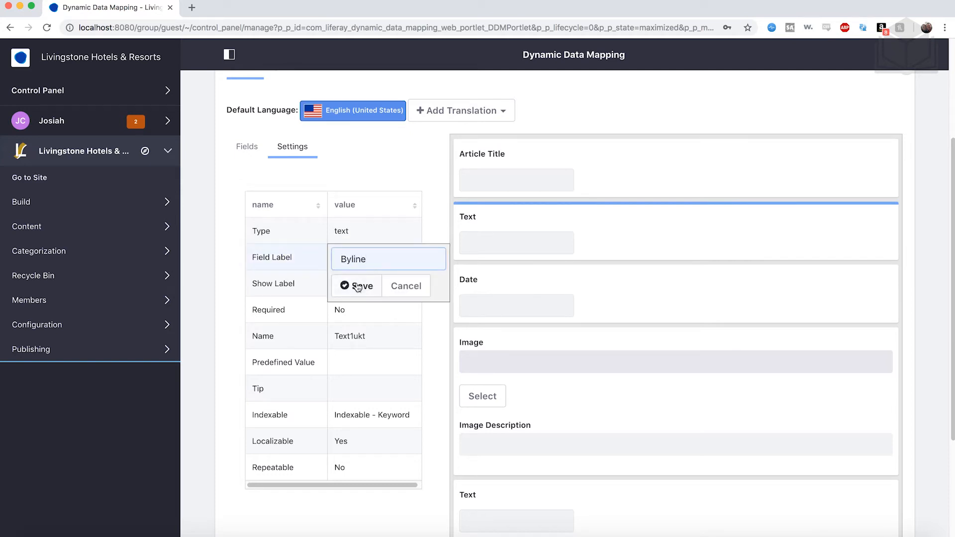
pyautogui.click(357, 285)
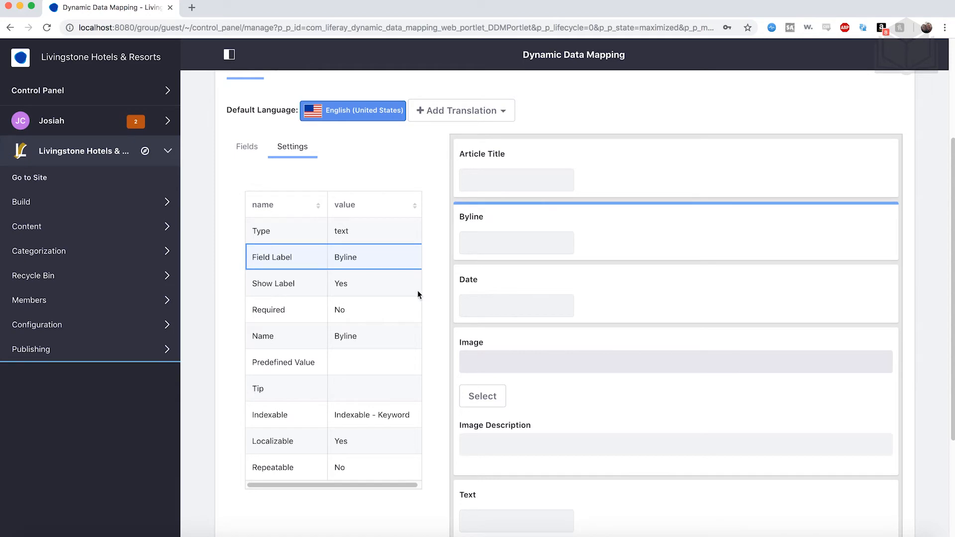
# - Set the Date field's label to Posted On
pyautogui.scroll(-2, 488, 315)
pyautogui.click(592, 243)
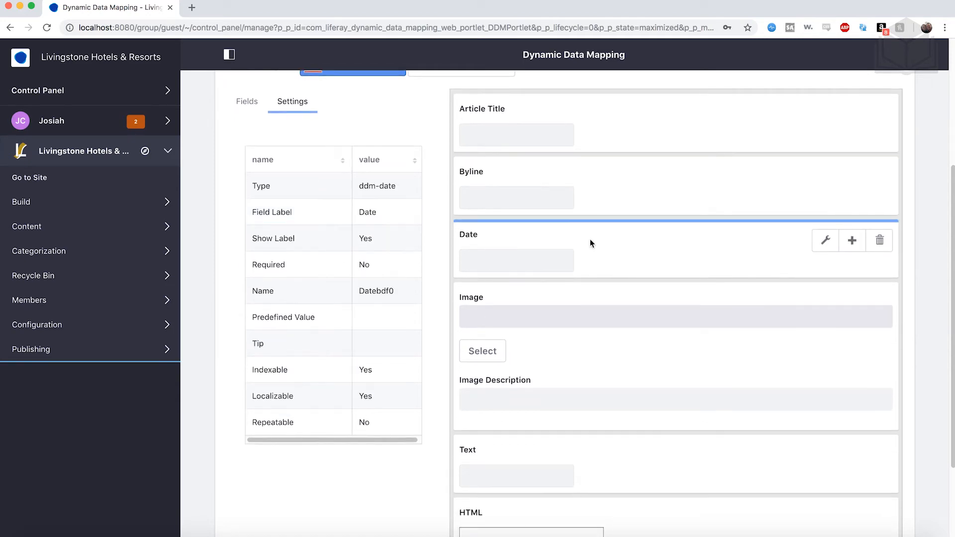
pyautogui.doubleClick(374, 212)
pyautogui.write('Posted On')
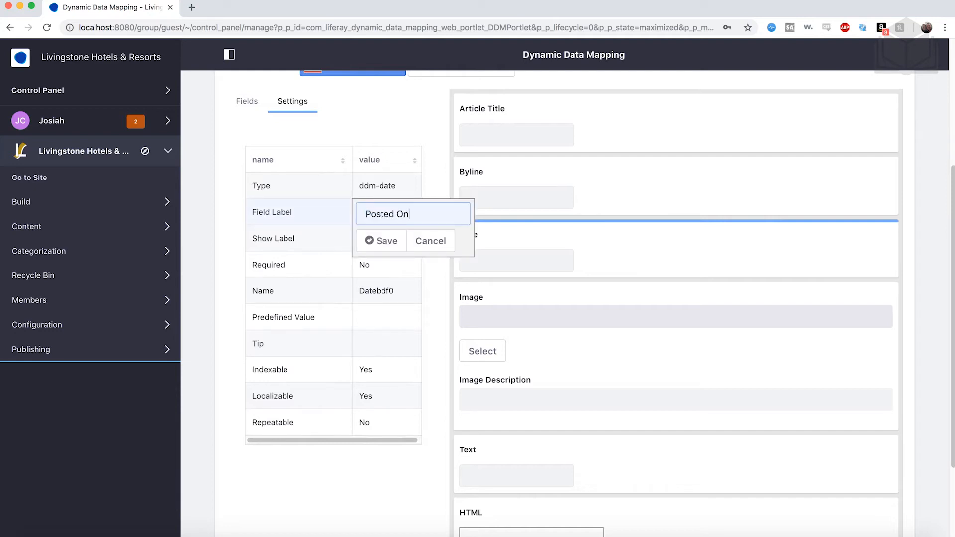
pyautogui.click(384, 237)
# - Set the Image field's label to Story Image
pyautogui.scroll(-1, 384, 235)
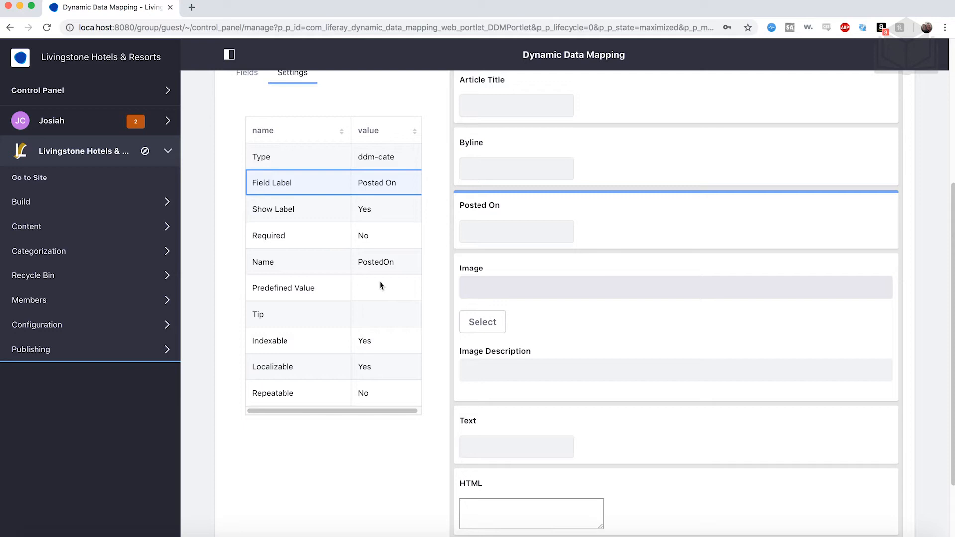
pyautogui.scroll(1, 380, 286)
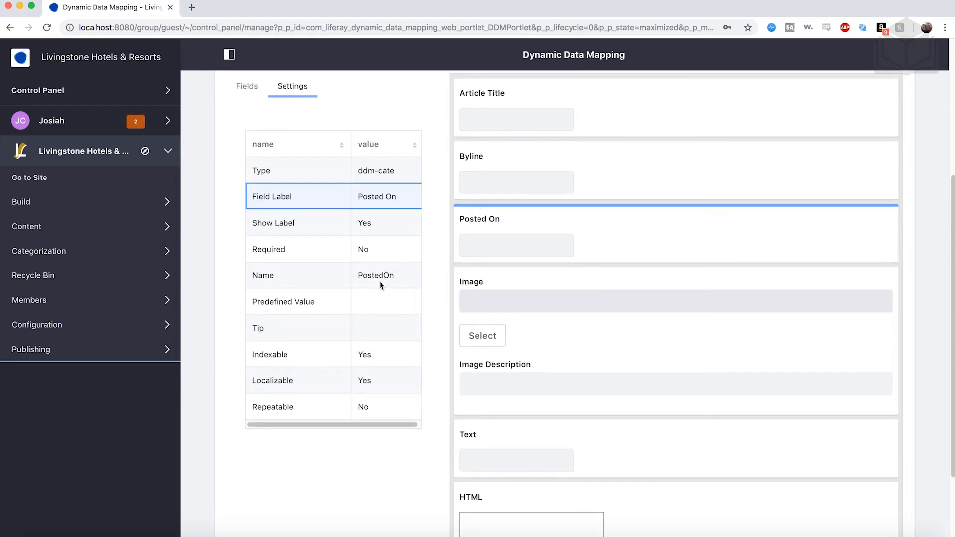
pyautogui.moveTo(642, 271)
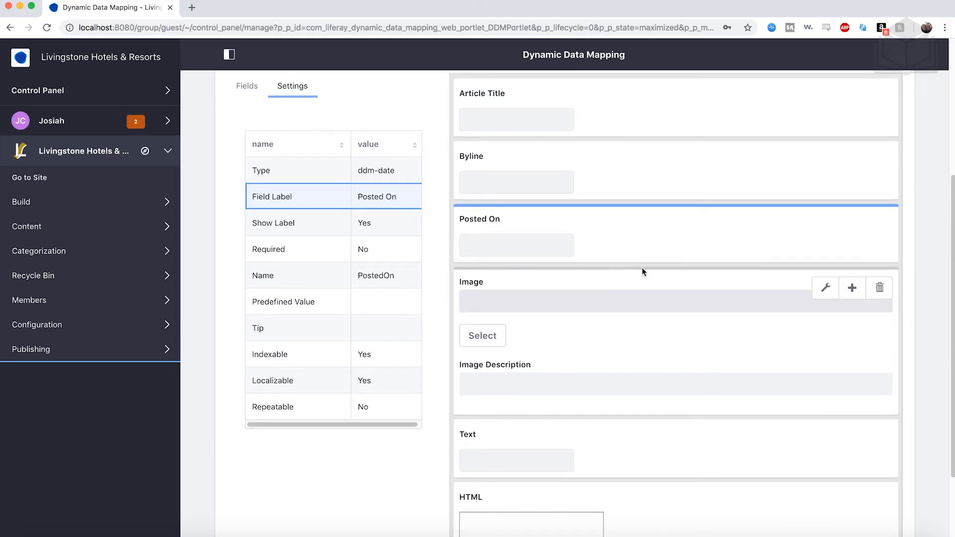
pyautogui.click(614, 282)
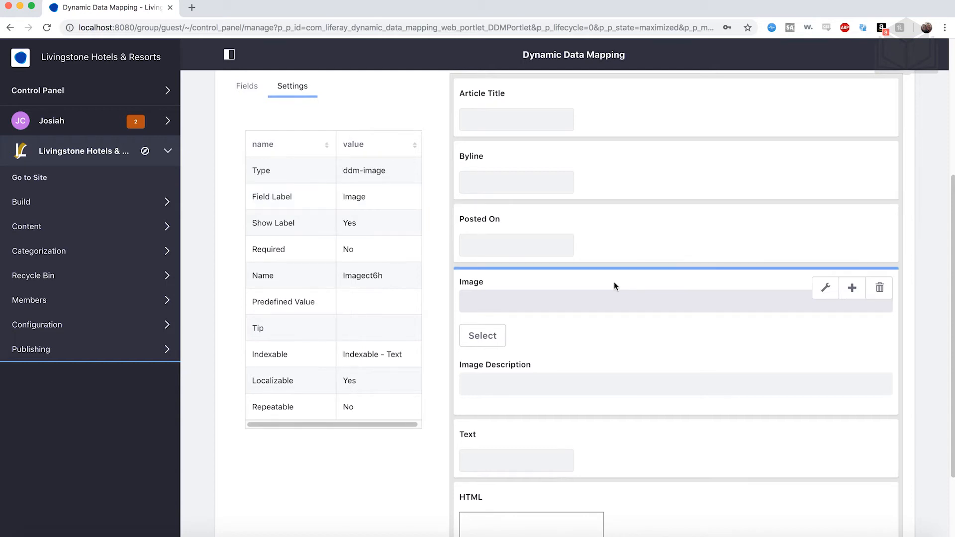
pyautogui.doubleClick(361, 197)
pyautogui.write('St')
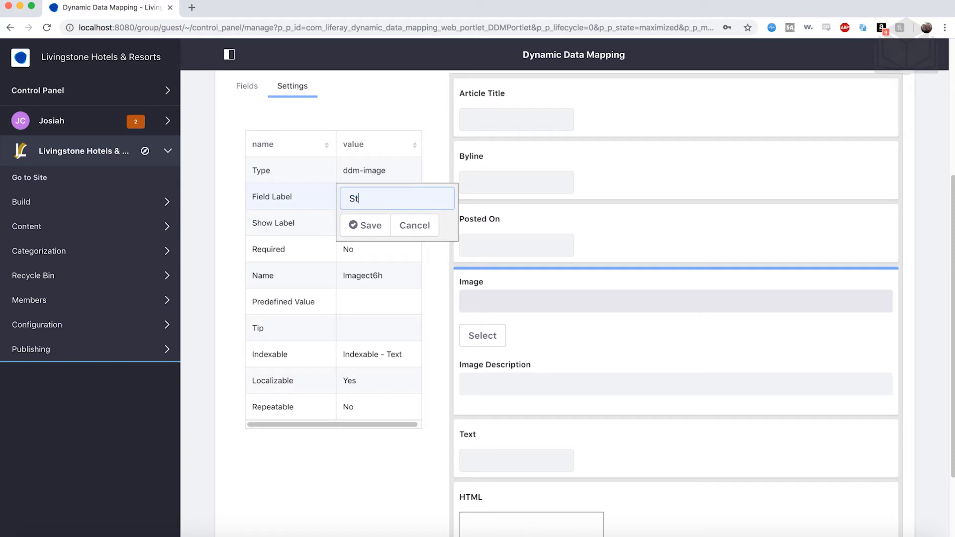
pyautogui.write('ory Image')
pyautogui.click(359, 224)
# - Set the field label of the remaining Text field, below Story Image, to Lead
pyautogui.scroll(-3, 599, 305)
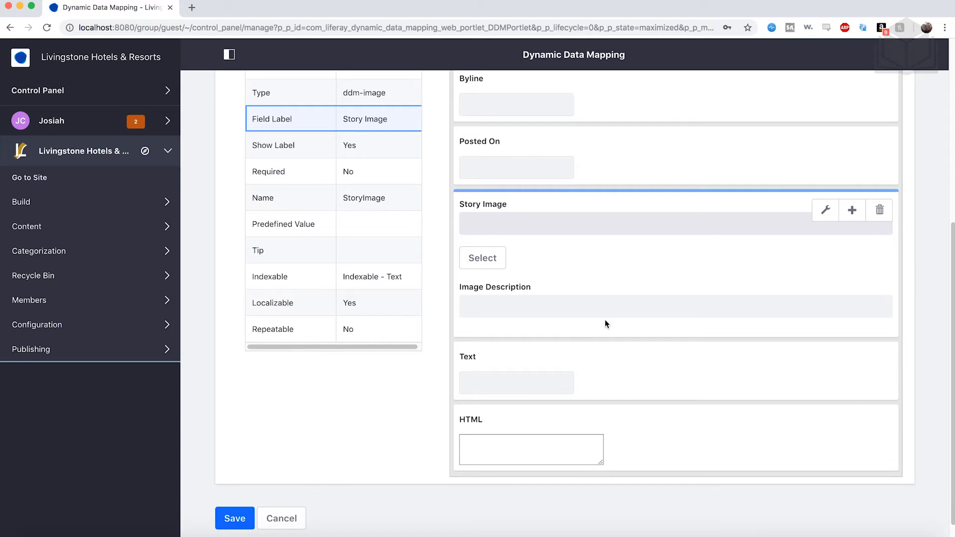
pyautogui.click(595, 368)
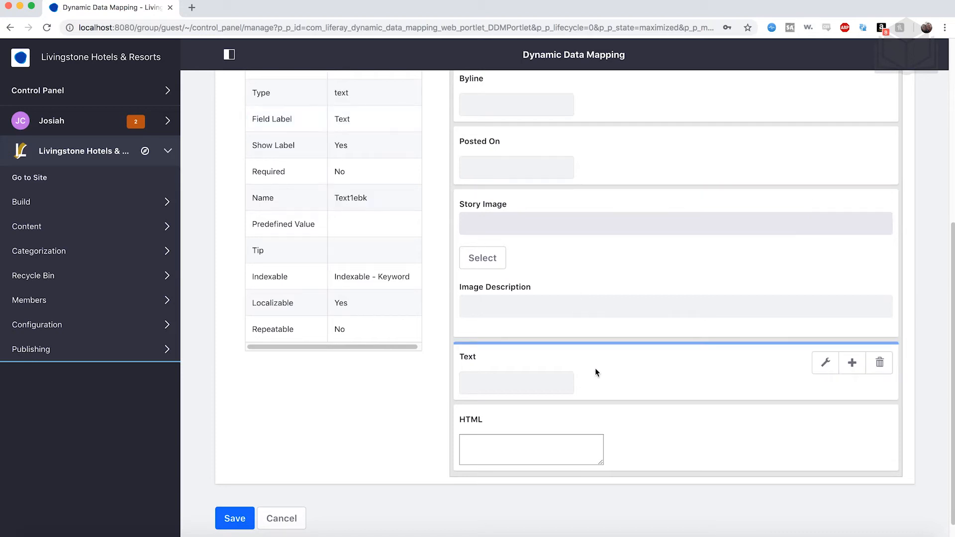
pyautogui.scroll(1, 361, 119)
pyautogui.doubleClick(350, 133)
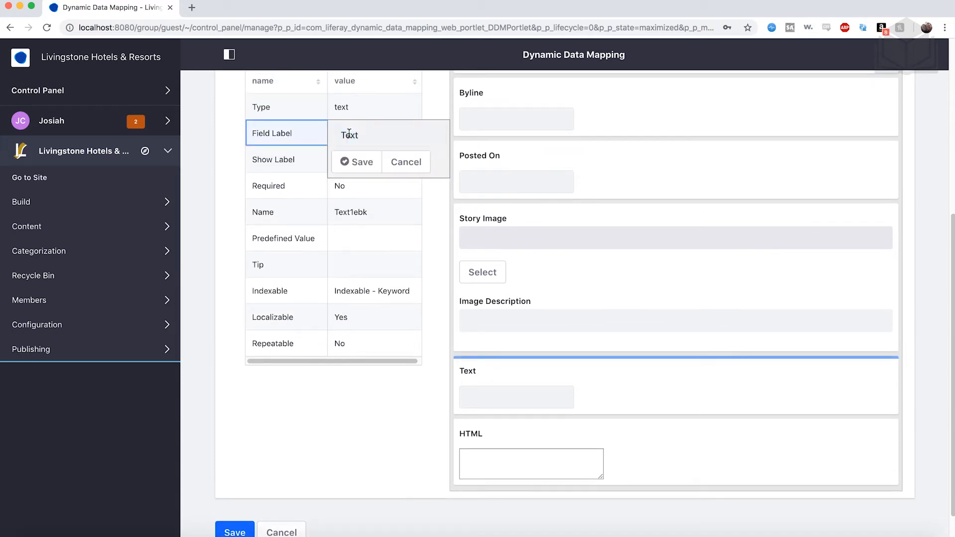
pyautogui.write('Lead')
pyautogui.press('super+a')
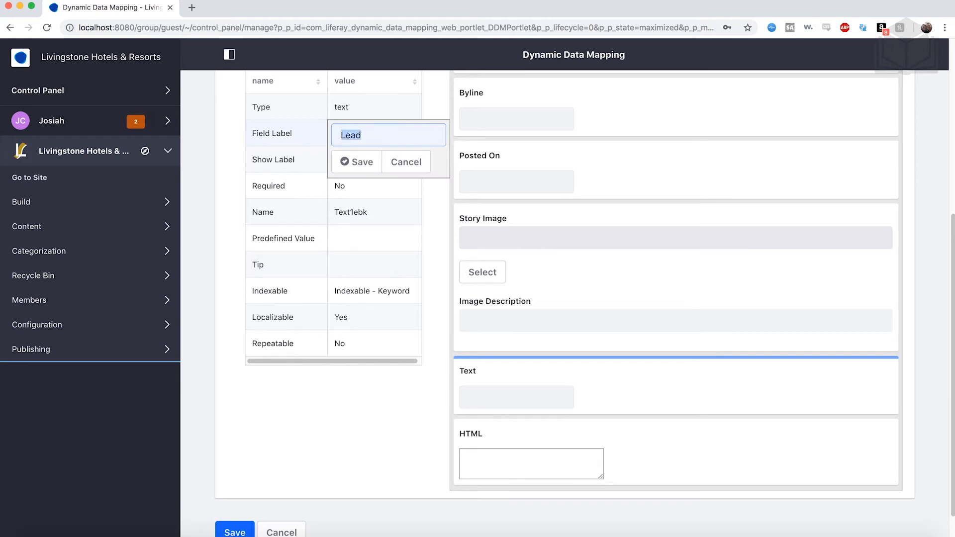
pyautogui.click(368, 162)
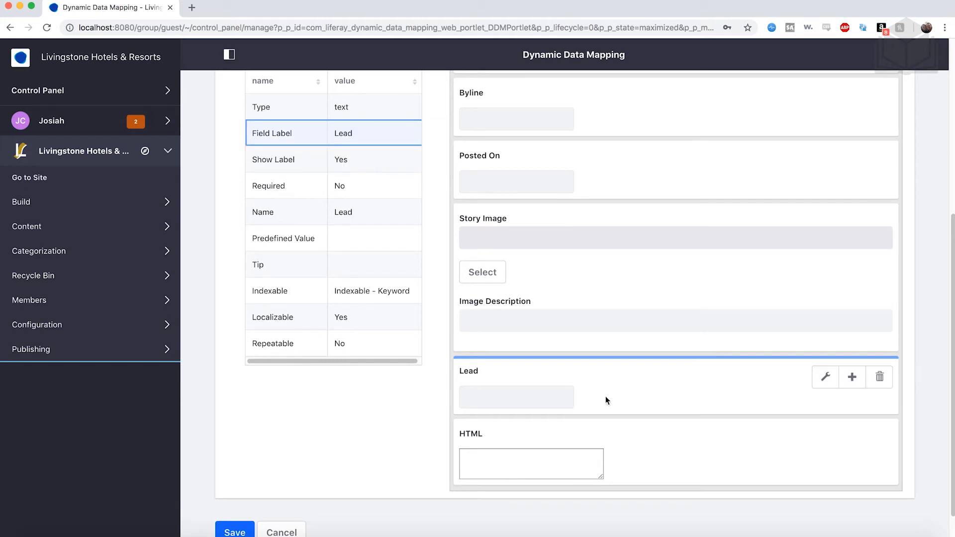
# - Set the HTML field's label to Content
pyautogui.click(644, 443)
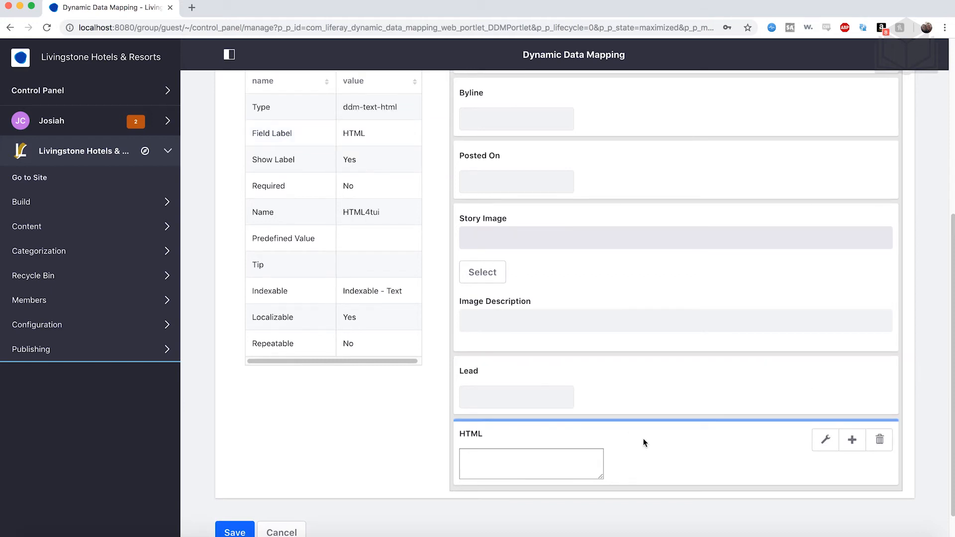
pyautogui.click(362, 133)
pyautogui.write('Content')
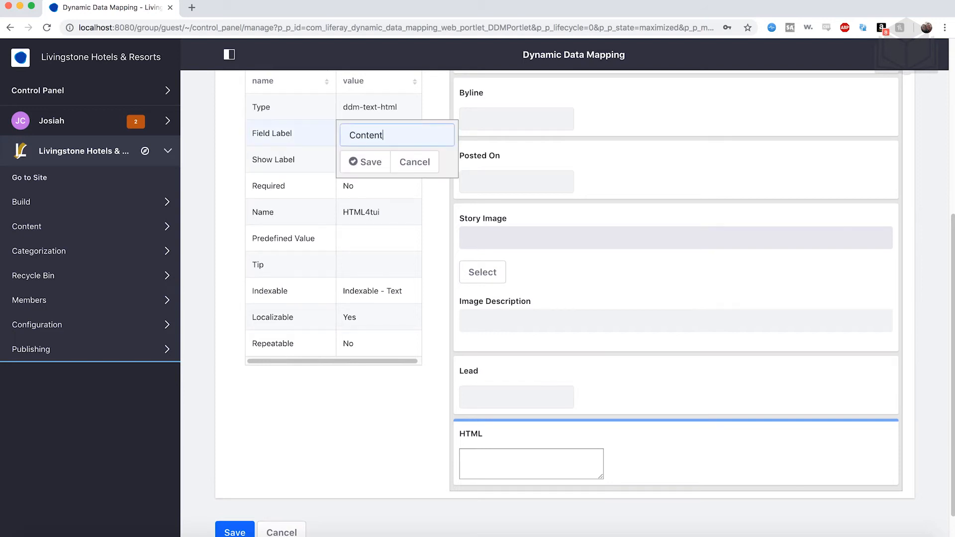
pyautogui.click(363, 163)
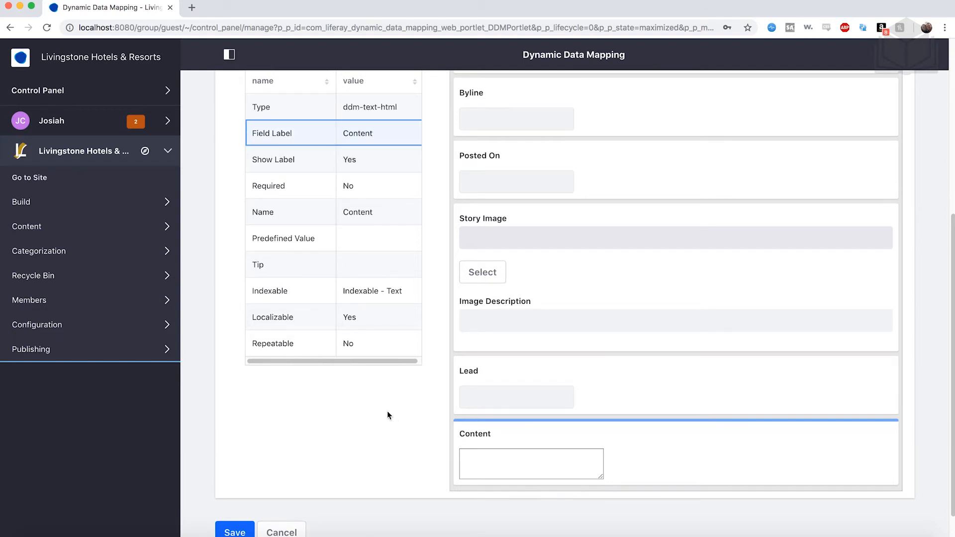
# - Review the News structure's name and its relabelled fields, and save the structure
pyautogui.scroll(5, 553, 446)
pyautogui.scroll(-2, 553, 446)
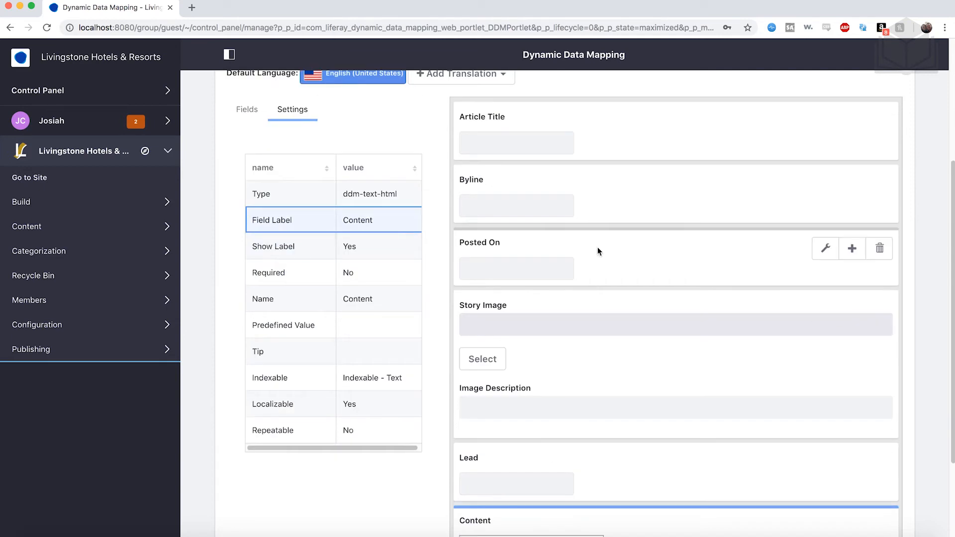
pyautogui.scroll(-1, 592, 223)
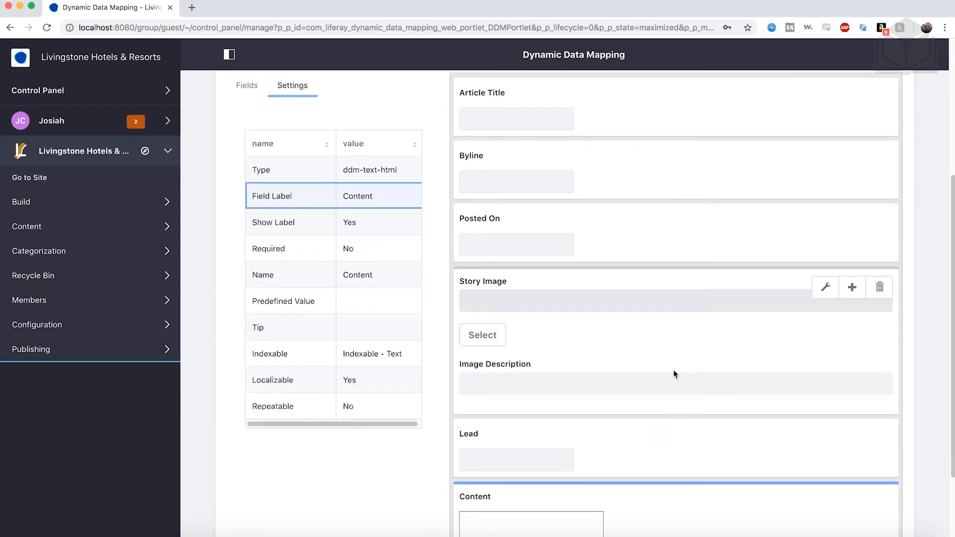
pyautogui.scroll(5, 674, 374)
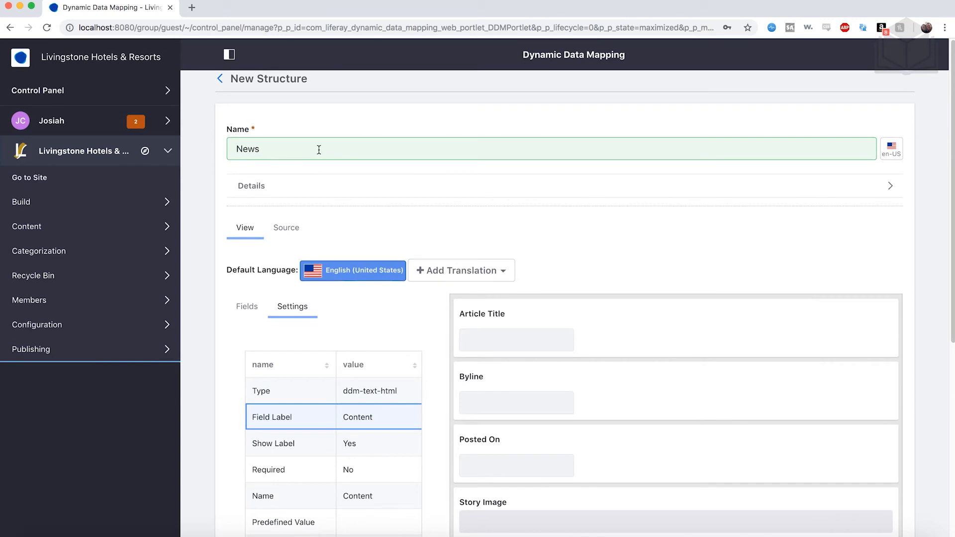
pyautogui.scroll(-5, 365, 299)
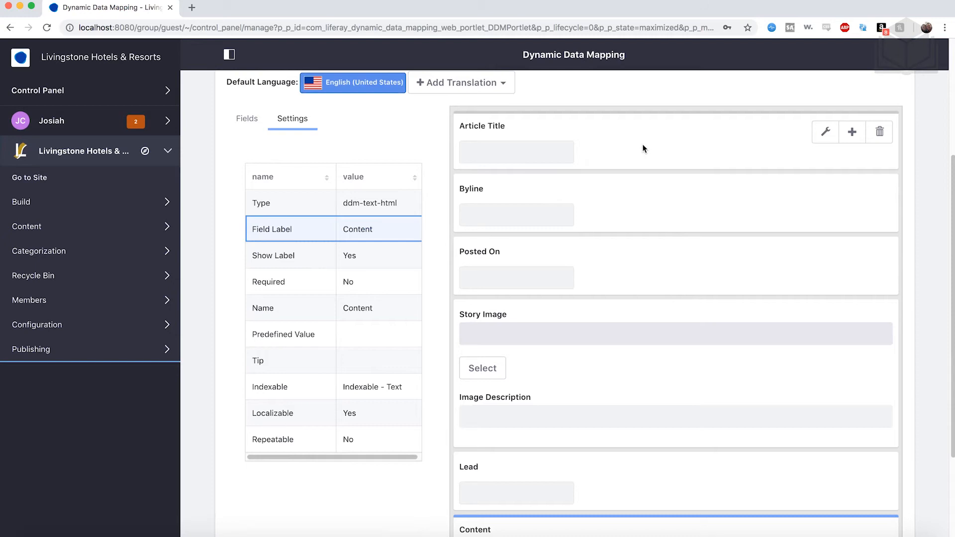
pyautogui.scroll(-3, 482, 313)
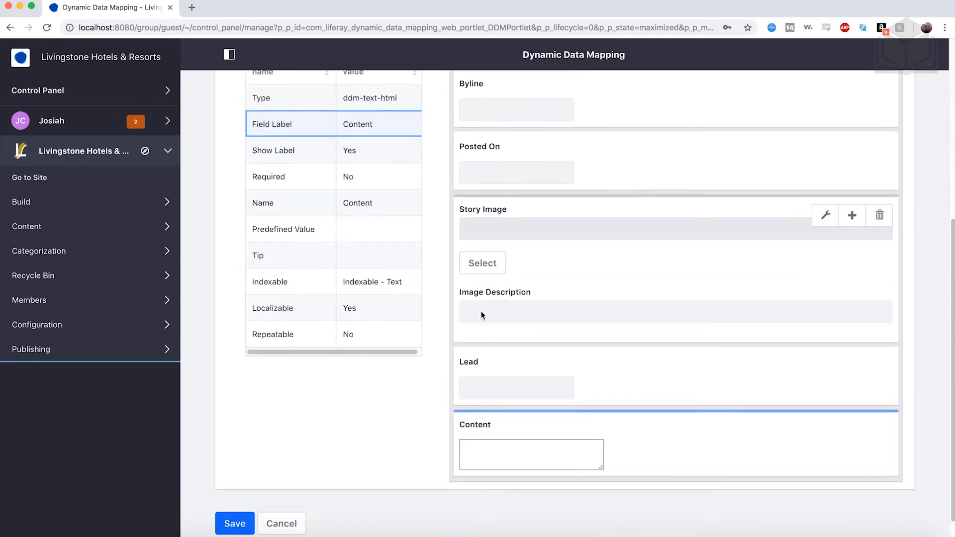
pyautogui.scroll(-1, 386, 434)
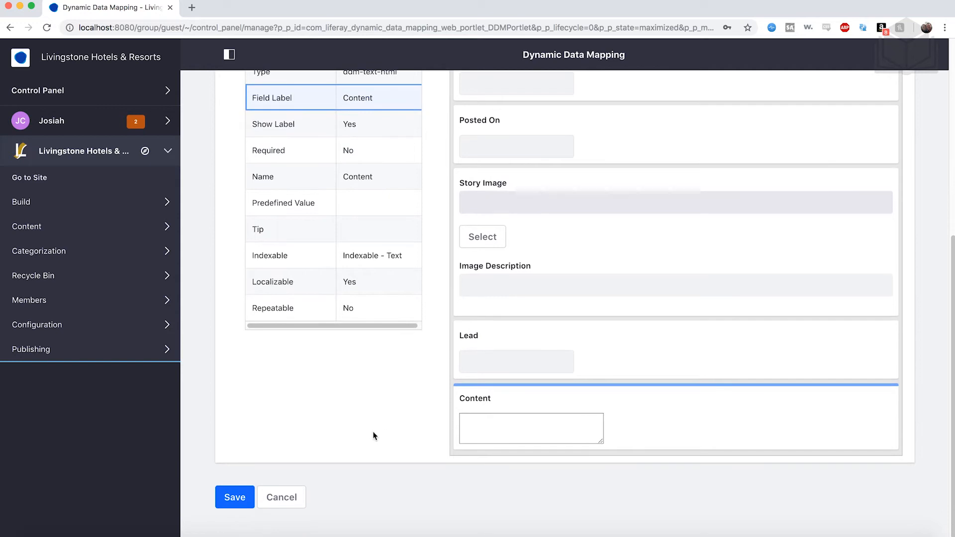
pyautogui.click(248, 498)
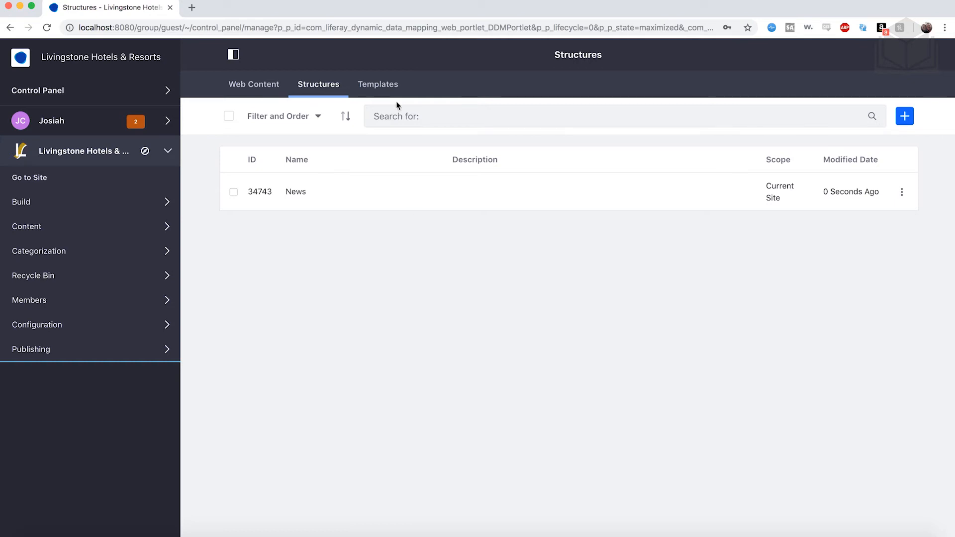
# - Create a web content template named News Template, keep its default script, and save it
pyautogui.click(384, 93)
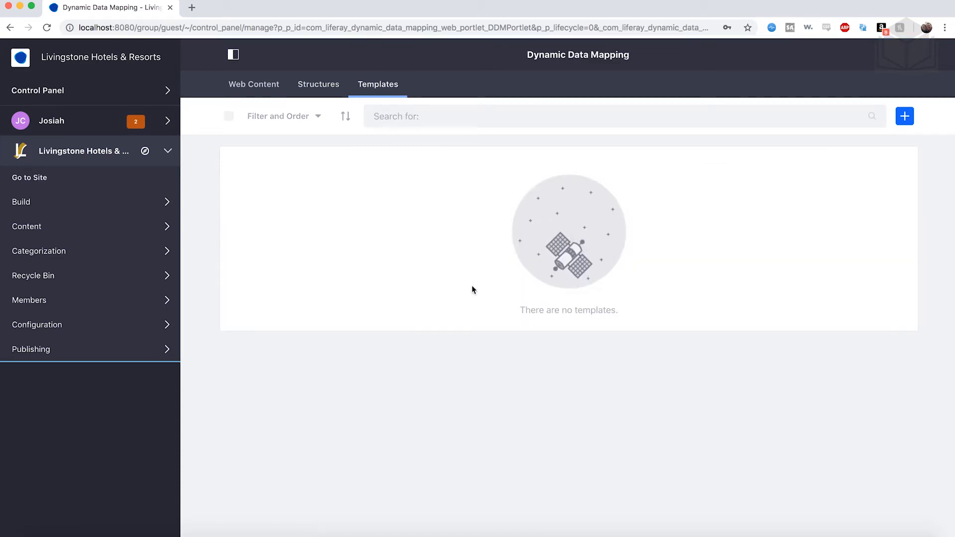
pyautogui.click(902, 122)
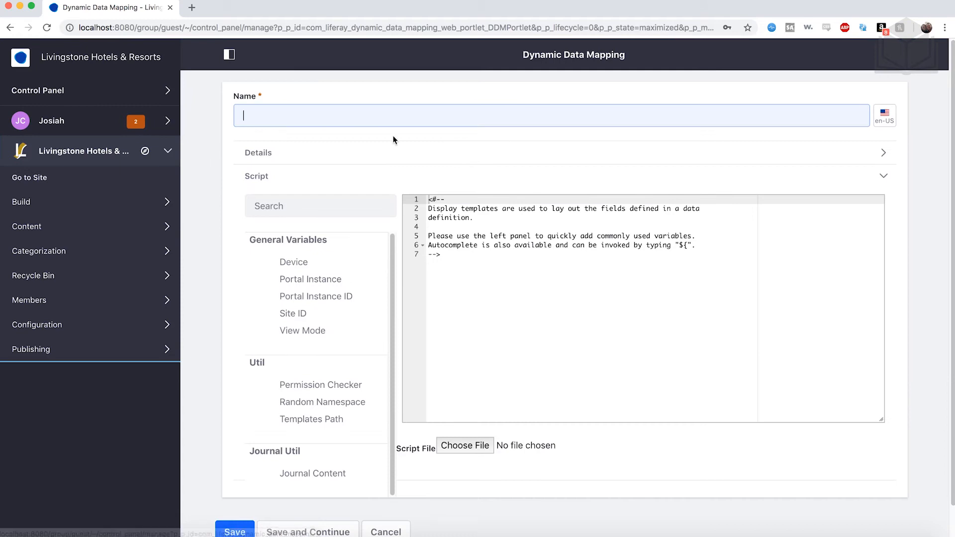
pyautogui.write('News Template')
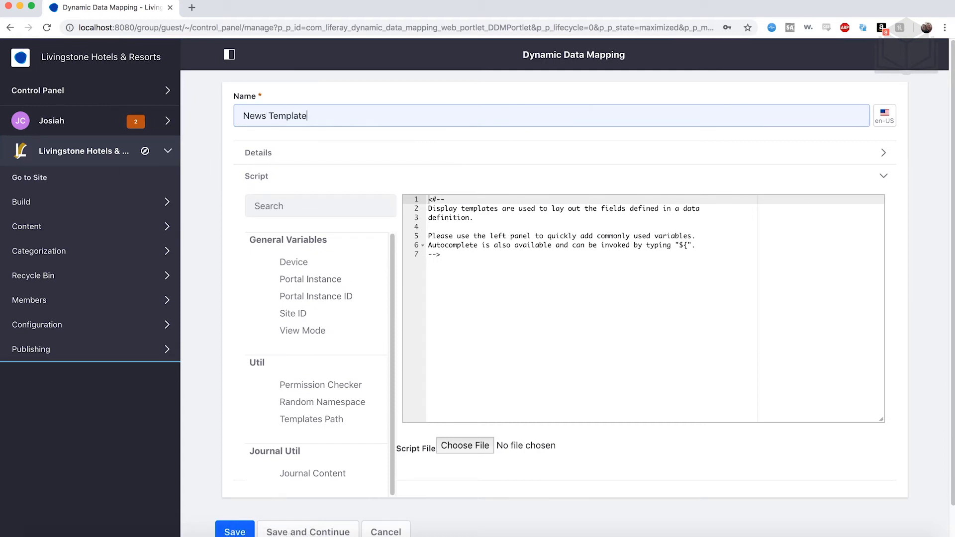
pyautogui.click(447, 220)
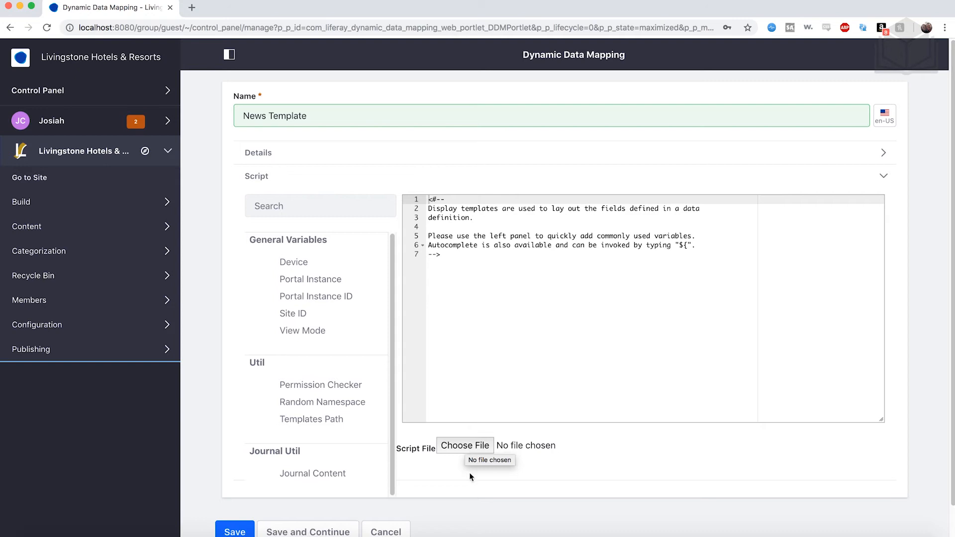
pyautogui.scroll(-2, 469, 477)
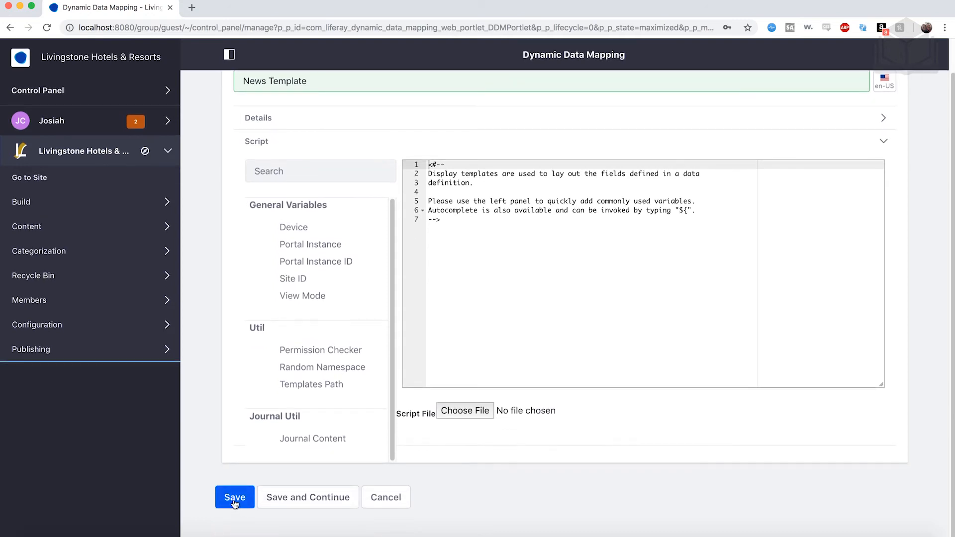
pyautogui.click(235, 500)
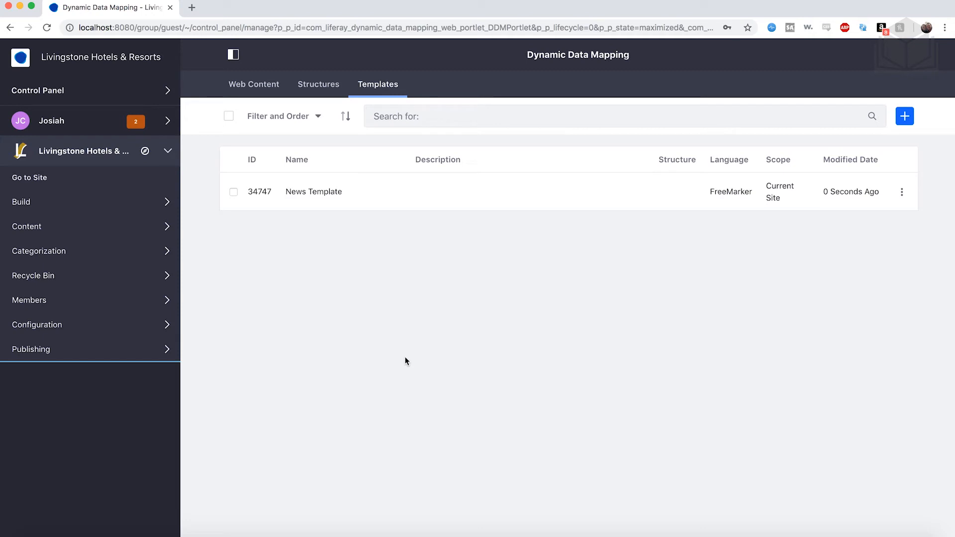
# - Import structures-templates.lar into the site's Web Content, with its configuration and content included
pyautogui.click(253, 85)
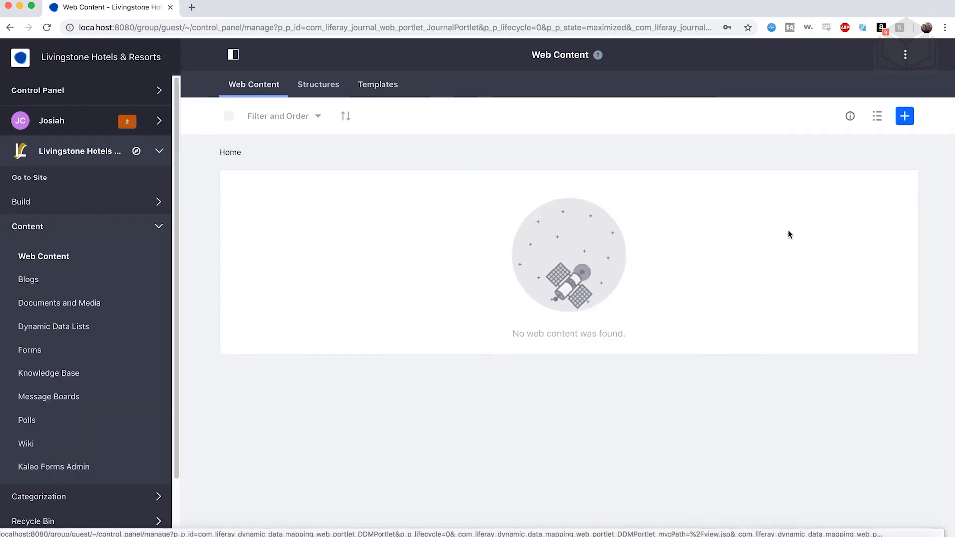
pyautogui.click(905, 56)
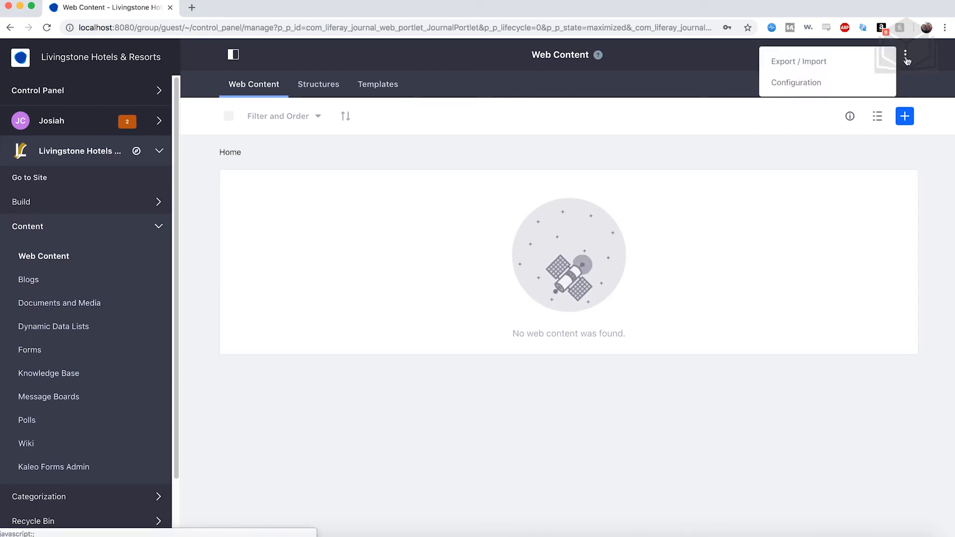
pyautogui.click(853, 72)
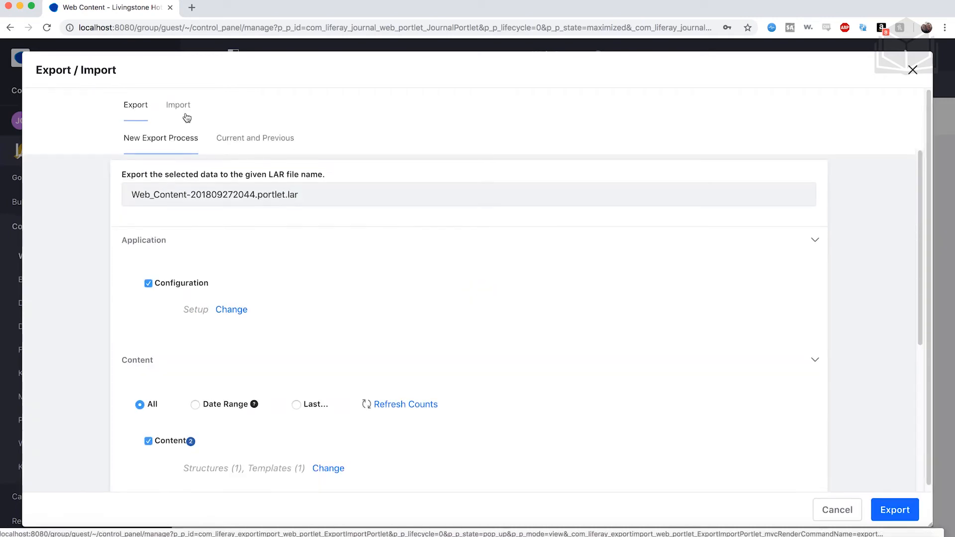
pyautogui.click(182, 113)
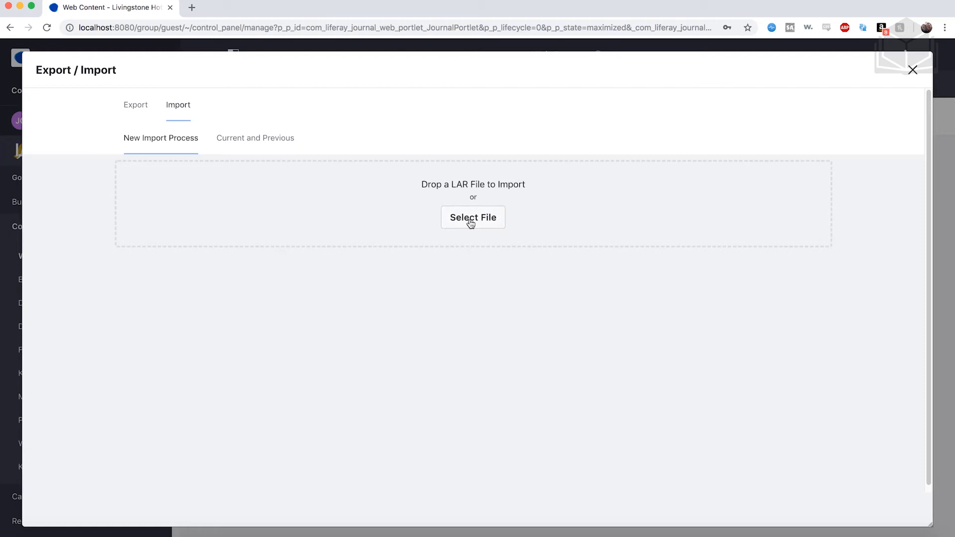
pyautogui.click(471, 225)
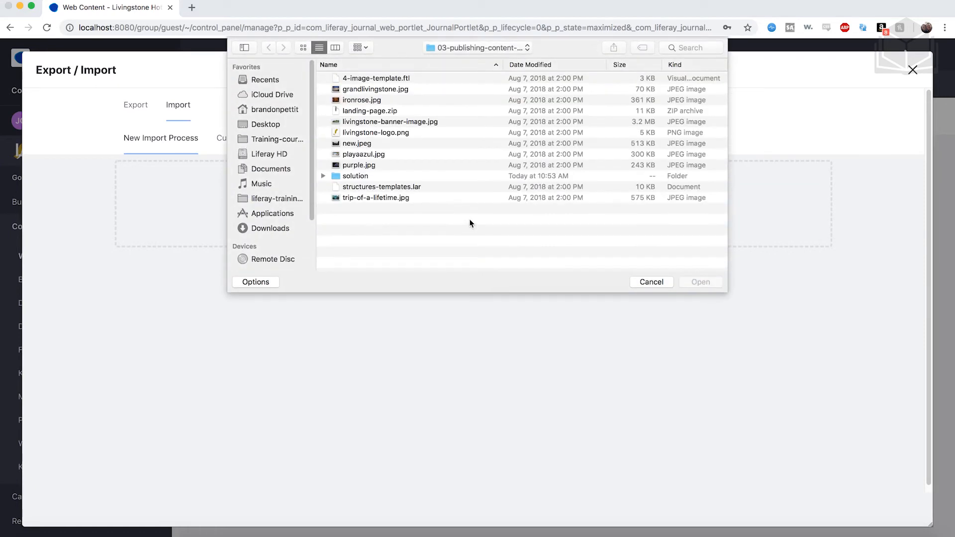
pyautogui.click(383, 187)
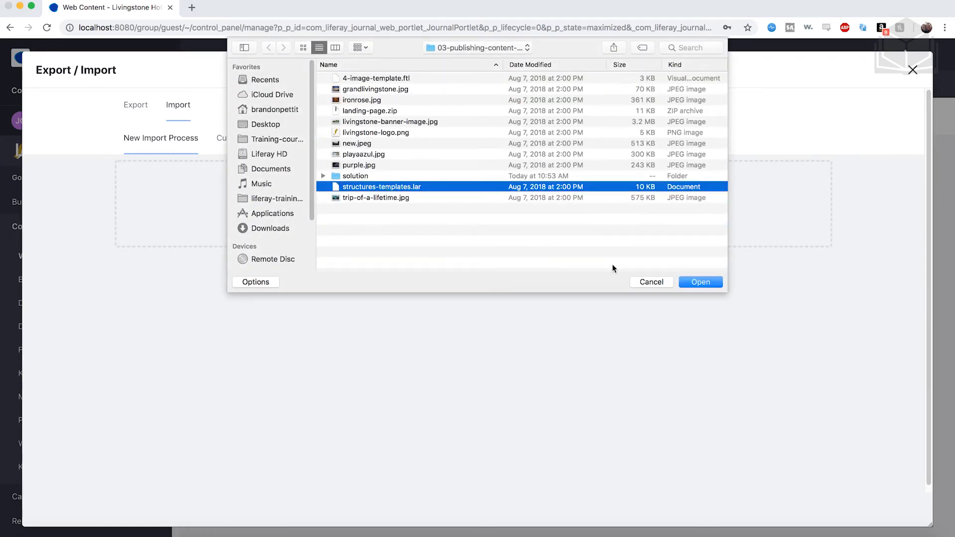
pyautogui.click(700, 281)
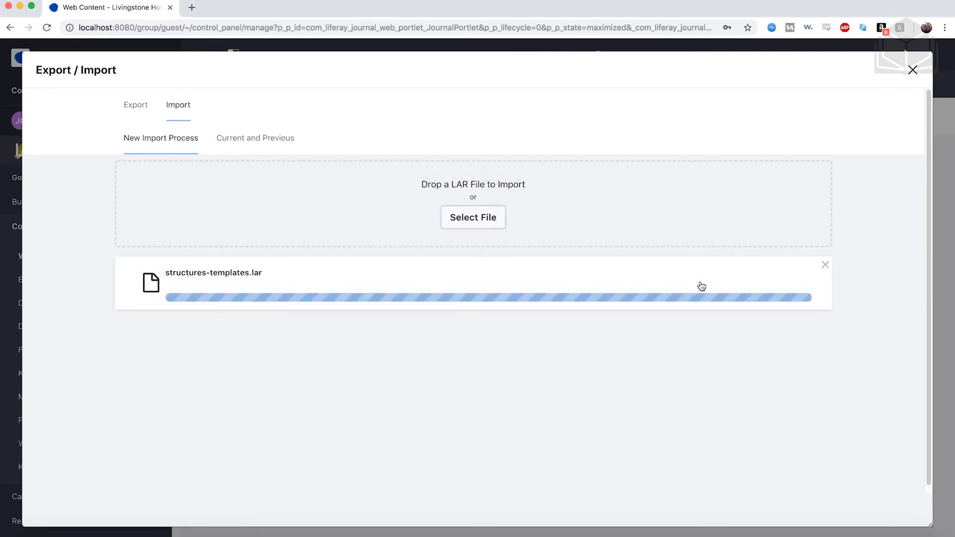
pyautogui.click(885, 508)
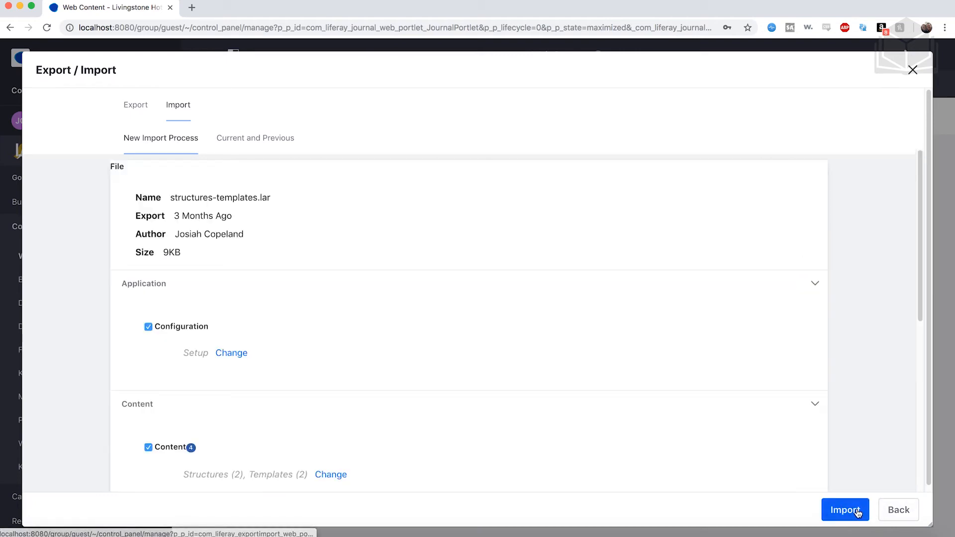
pyautogui.click(857, 513)
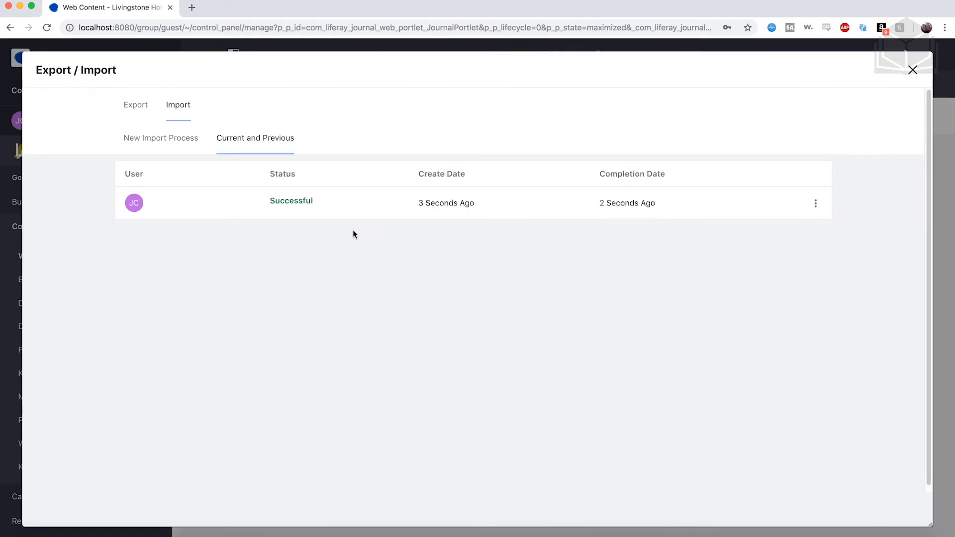
pyautogui.click(913, 70)
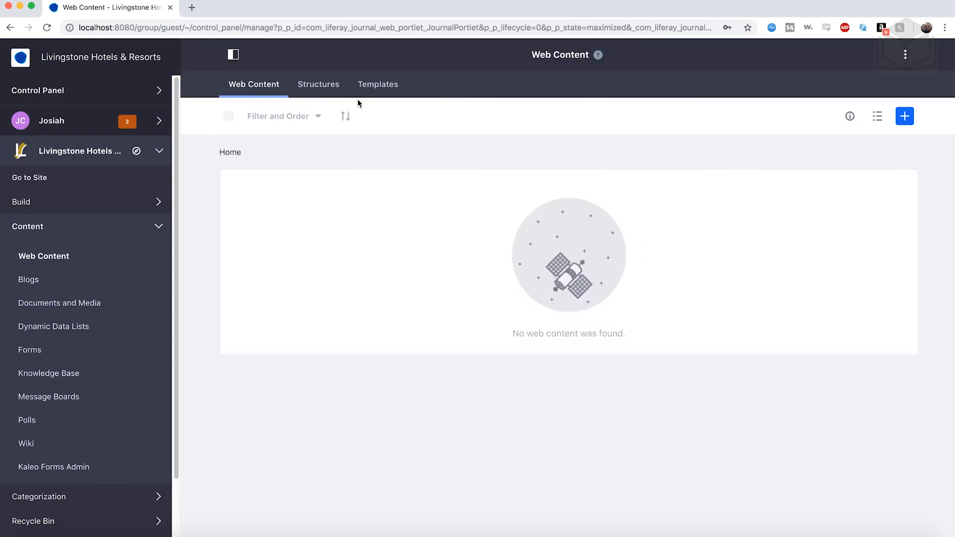
# - Check the site's lists of structures and templates for the imported entries
pyautogui.click(318, 85)
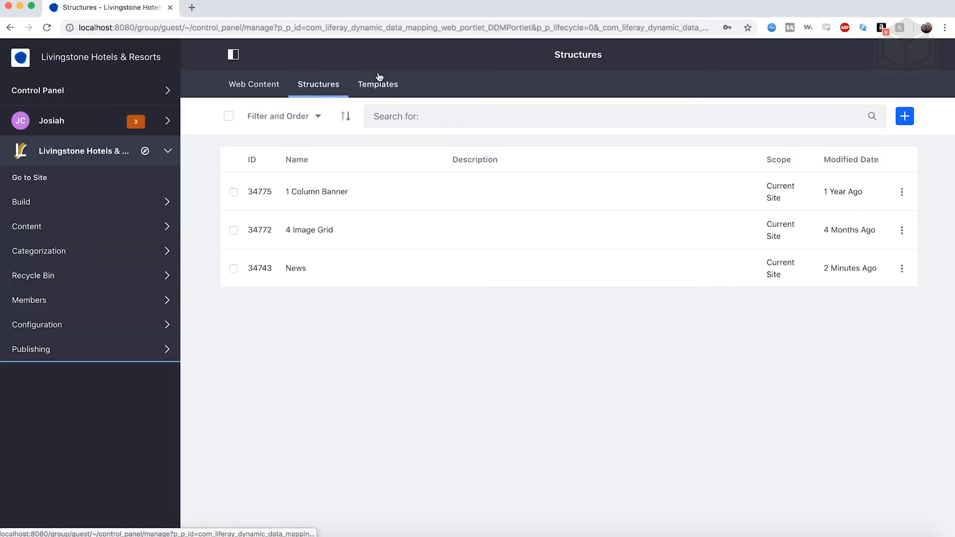
pyautogui.click(373, 89)
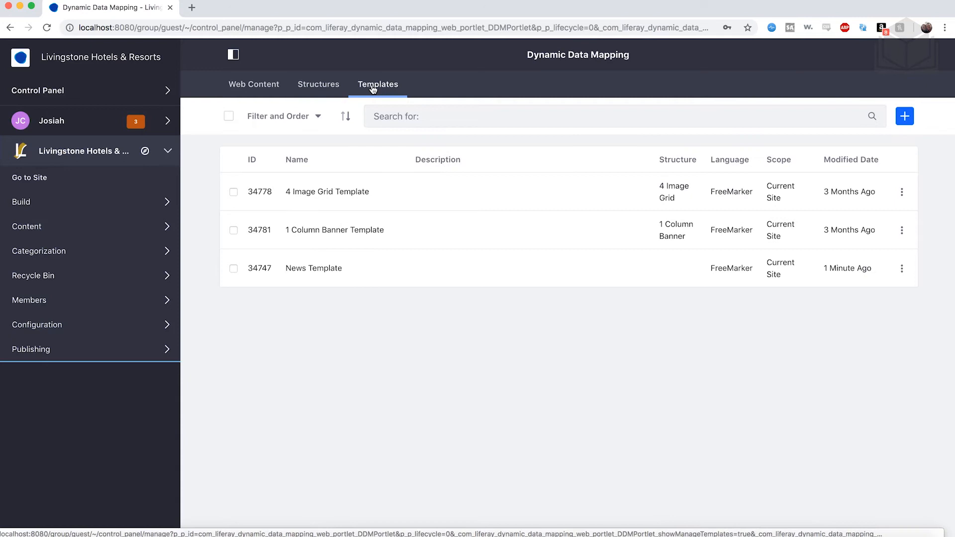
pyautogui.click(324, 88)
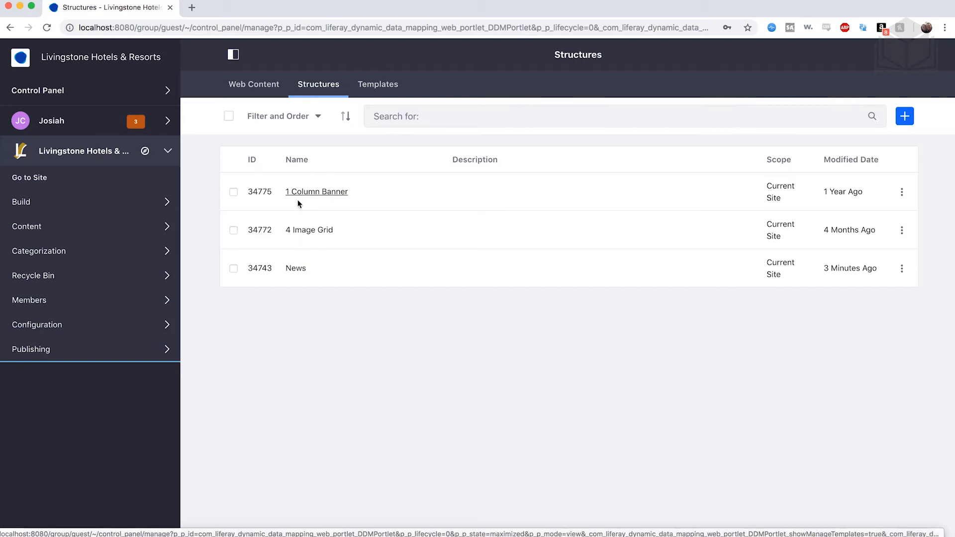
# - Load the script file 4-image-template.ftl into the 4 Image Grid Template and save the template
pyautogui.click(396, 89)
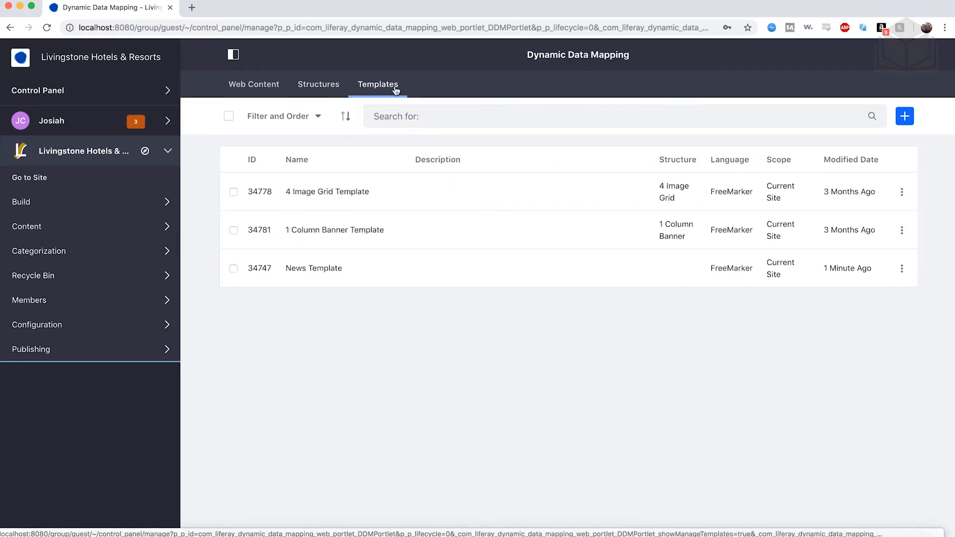
pyautogui.click(346, 197)
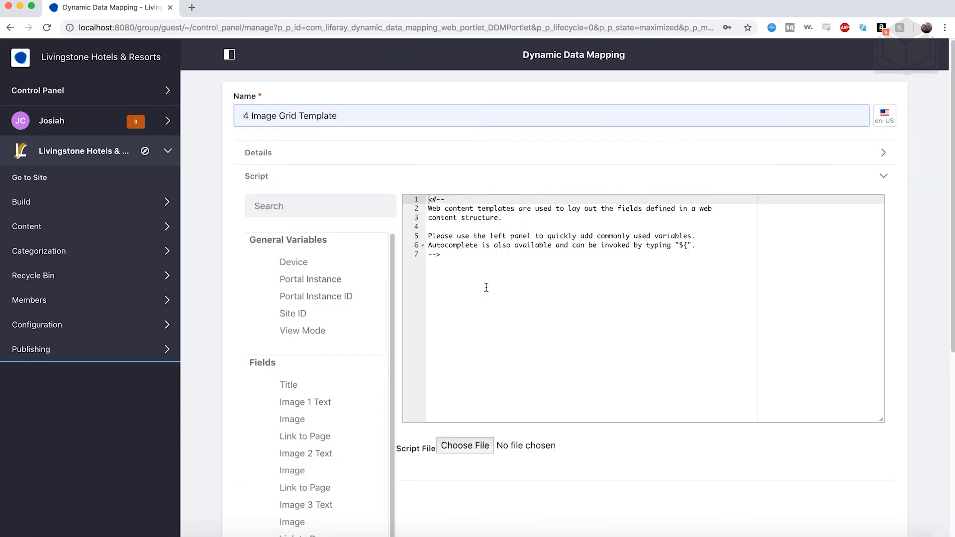
pyautogui.scroll(-2, 487, 288)
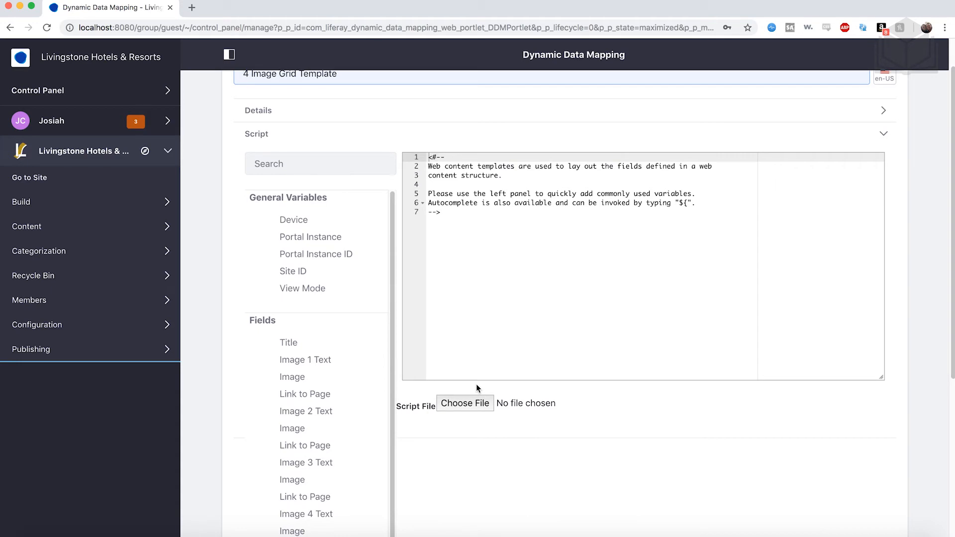
pyautogui.click(479, 407)
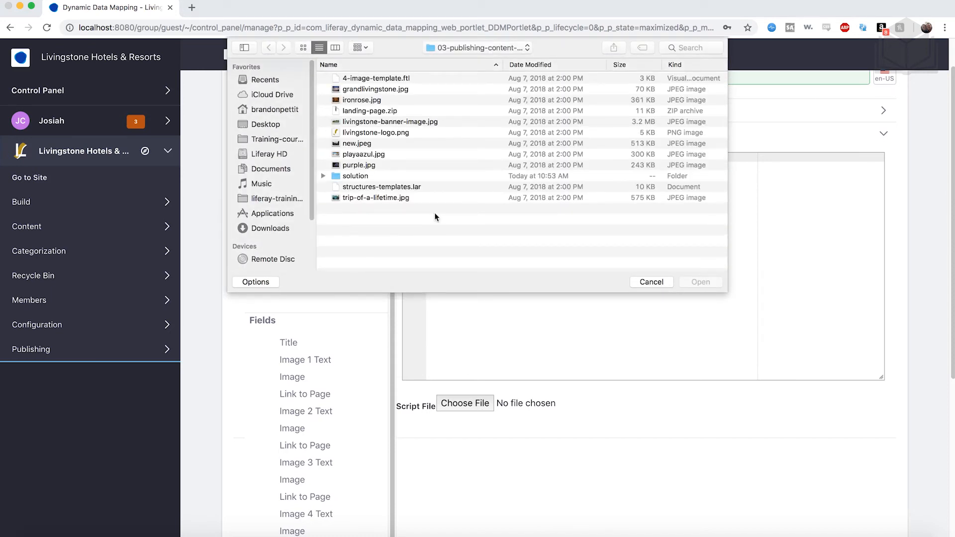
pyautogui.click(368, 78)
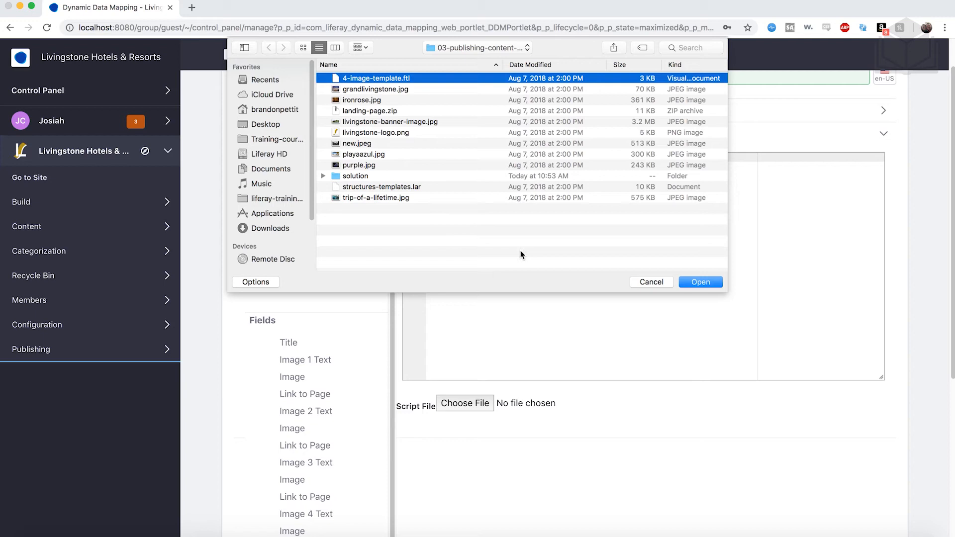
pyautogui.click(702, 282)
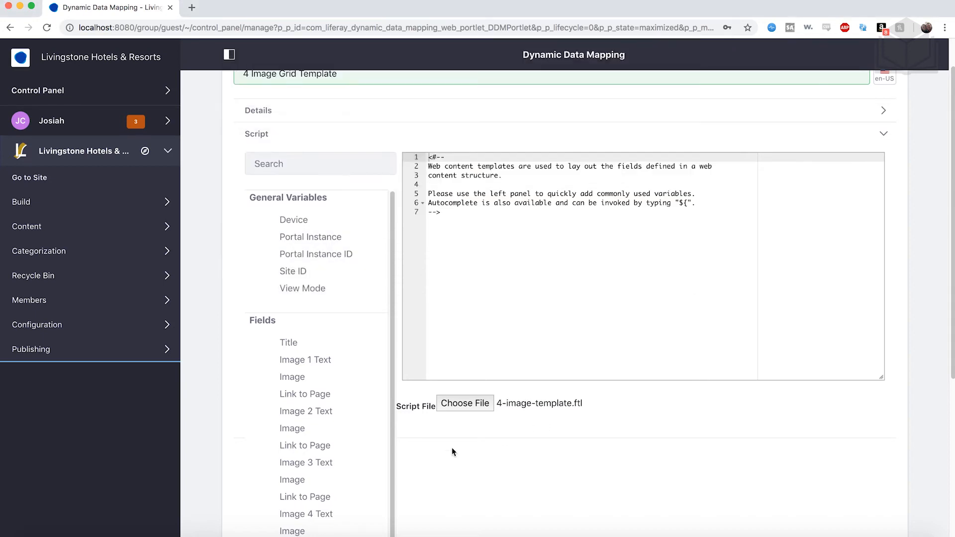
pyautogui.scroll(-1, 441, 448)
pyautogui.scroll(-5, 440, 452)
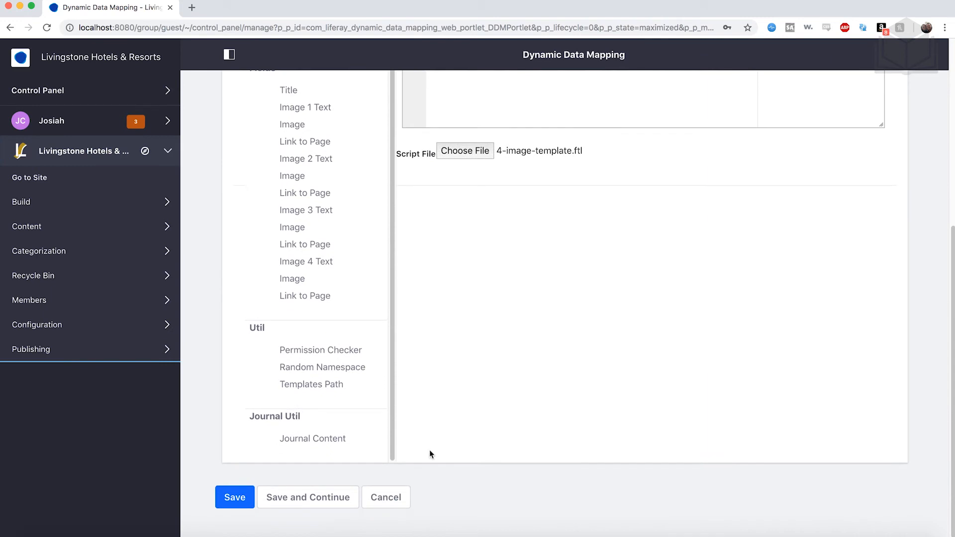
pyautogui.click(246, 492)
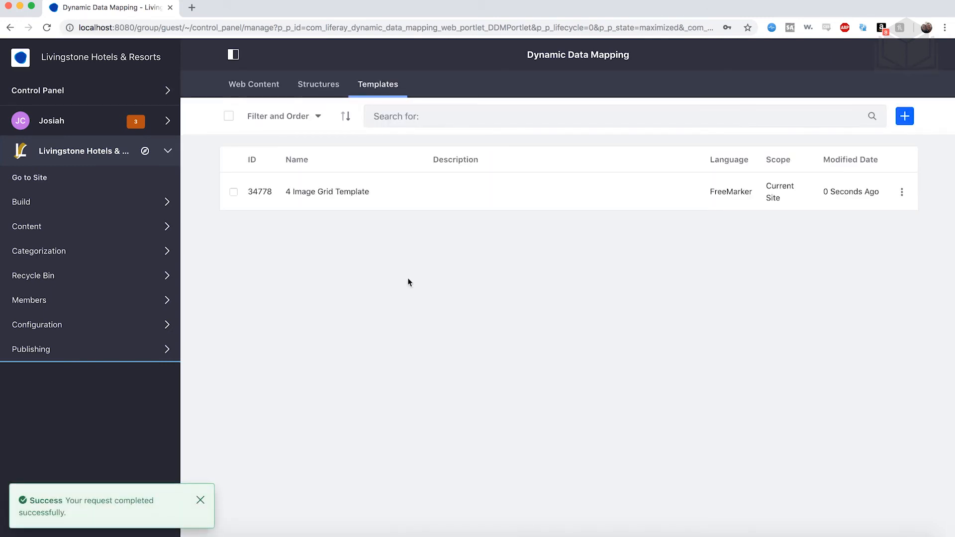
# - Reopen the 4 Image Grid Template and review its uploaded script
pyautogui.click(328, 192)
pyautogui.scroll(-10, 585, 307)
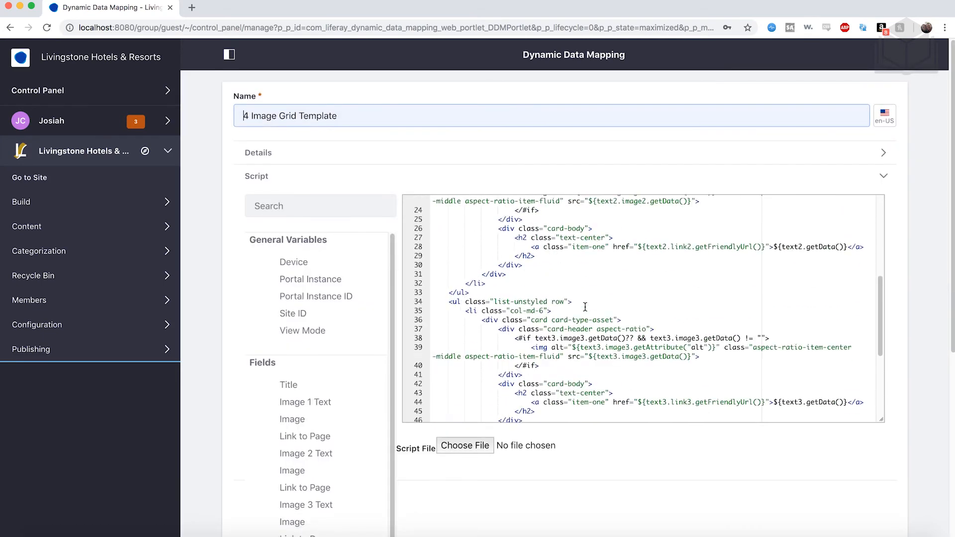
pyautogui.scroll(10, 585, 307)
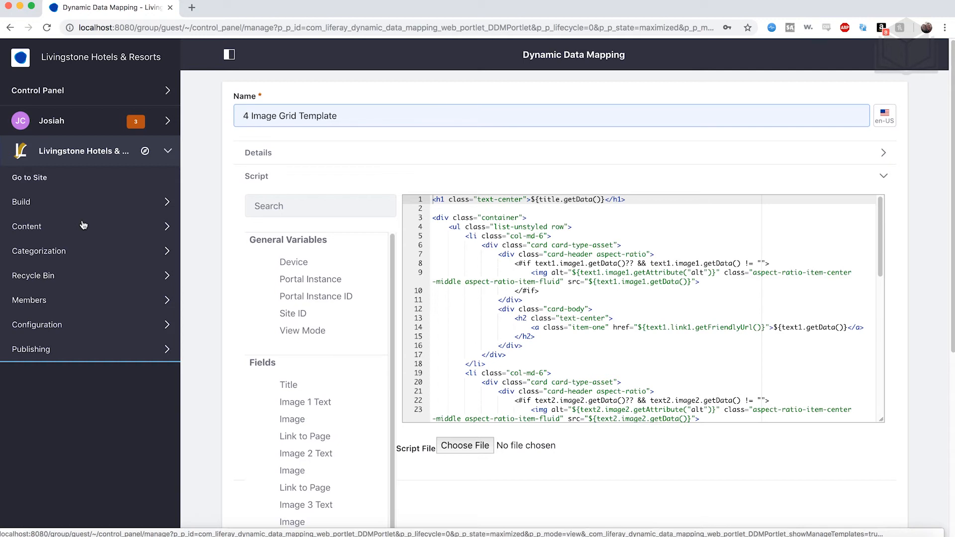
# - Start a new web content article from the 4 Image Grid structure and title it Featured Hotels
pyautogui.click(44, 230)
pyautogui.click(52, 256)
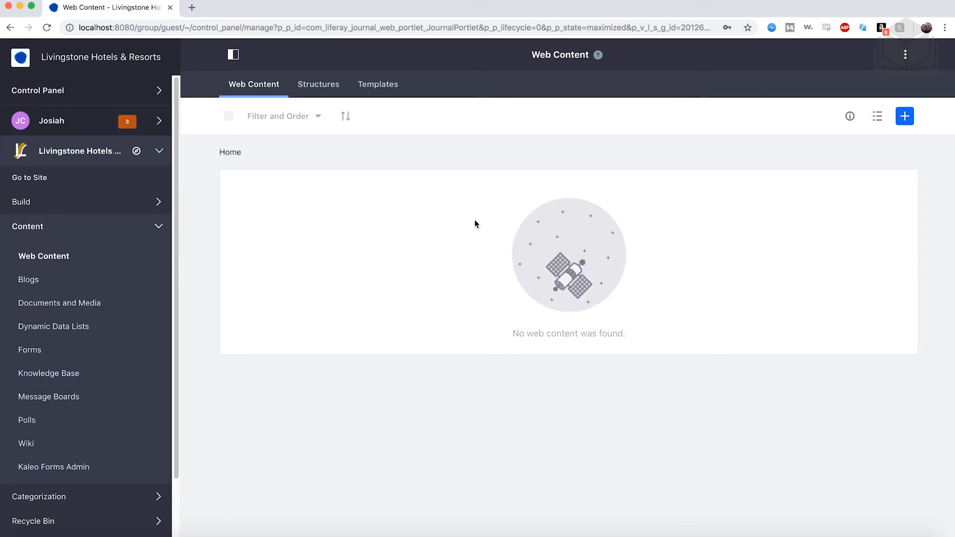
pyautogui.click(905, 116)
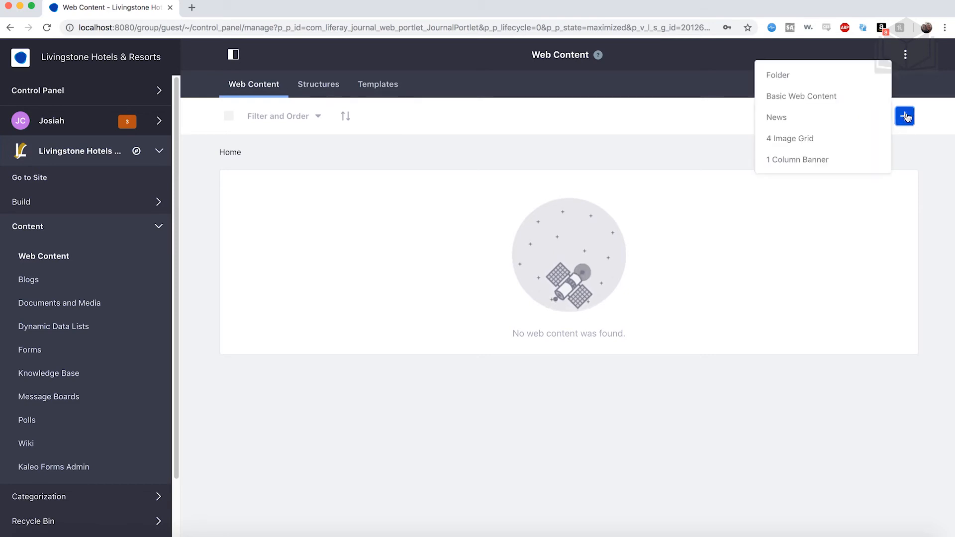
pyautogui.click(828, 144)
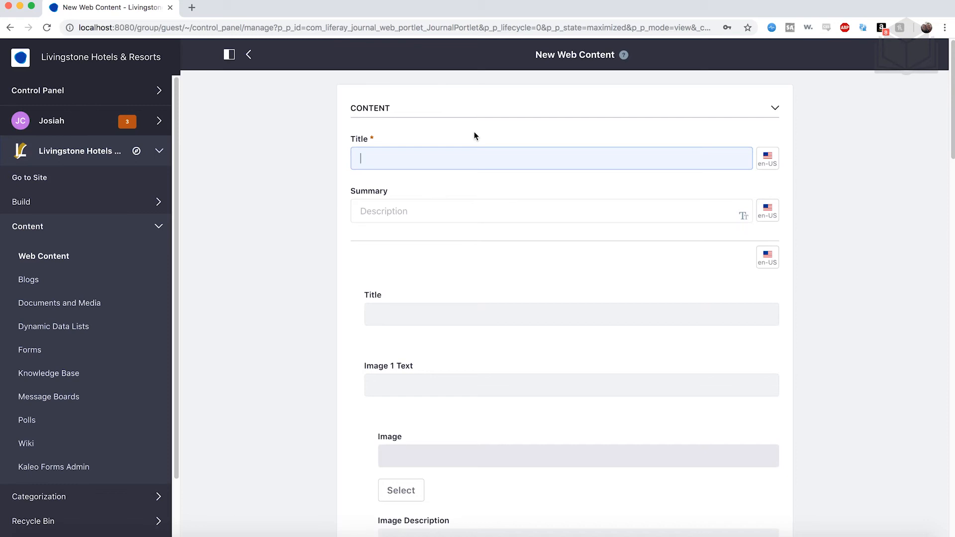
pyautogui.write('Featured Hotels')
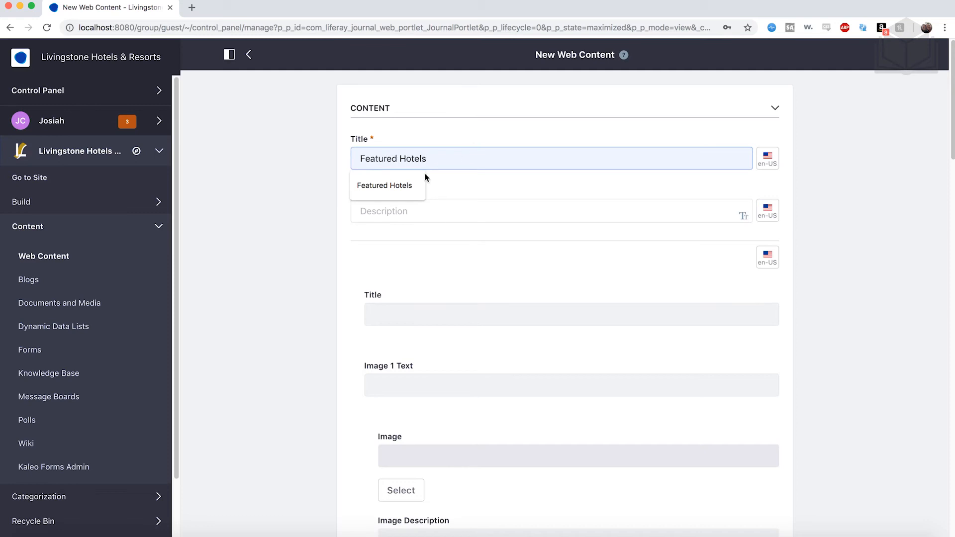
pyautogui.click(401, 192)
pyautogui.scroll(-5, 468, 263)
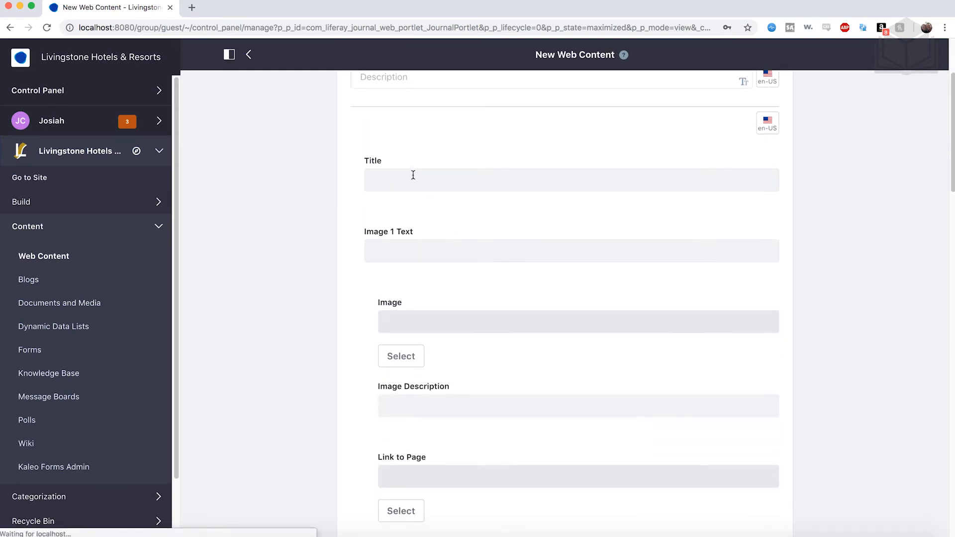
pyautogui.scroll(-10, 434, 180)
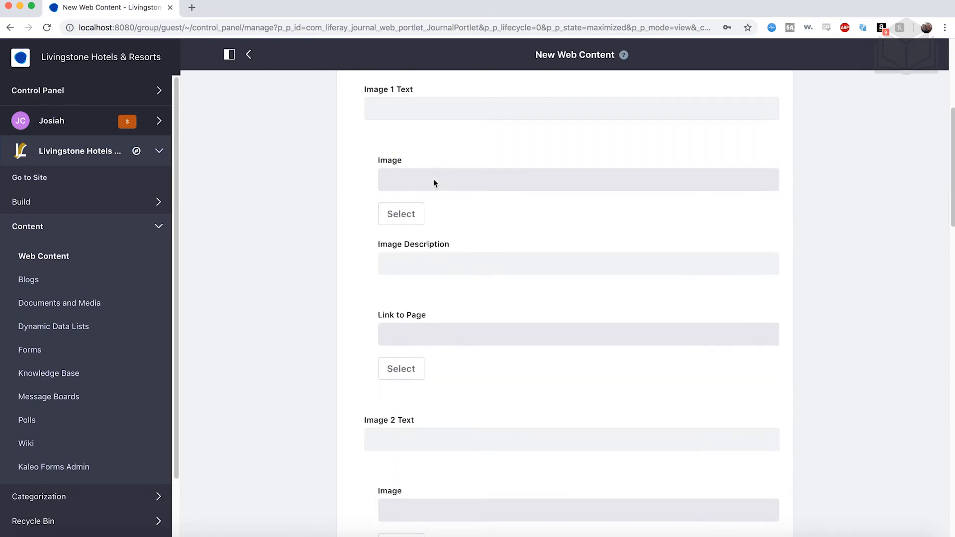
# - Review the article's four image sections and set the inner Title field above Image 1 Text to Livingstone Group Hotels
pyautogui.scroll(-12, 433, 181)
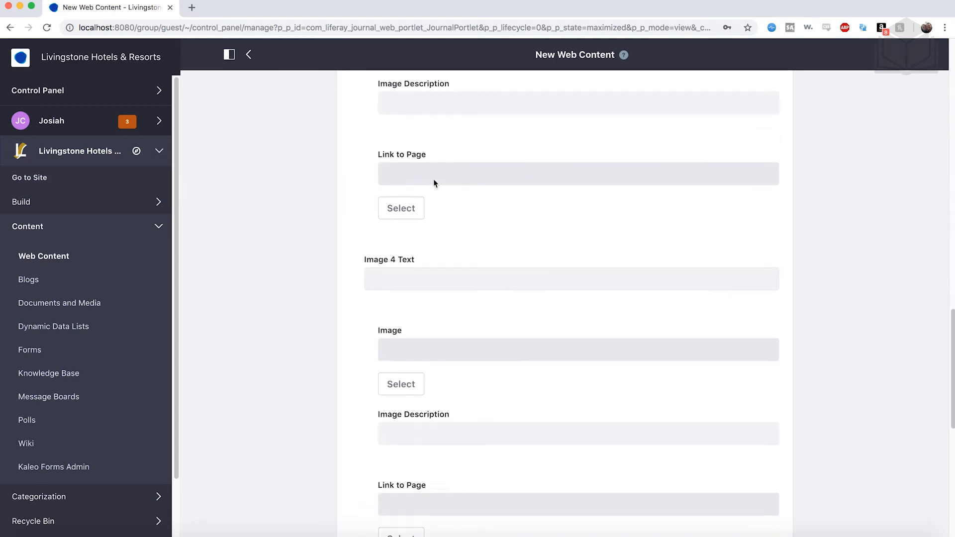
pyautogui.scroll(14, 488, 258)
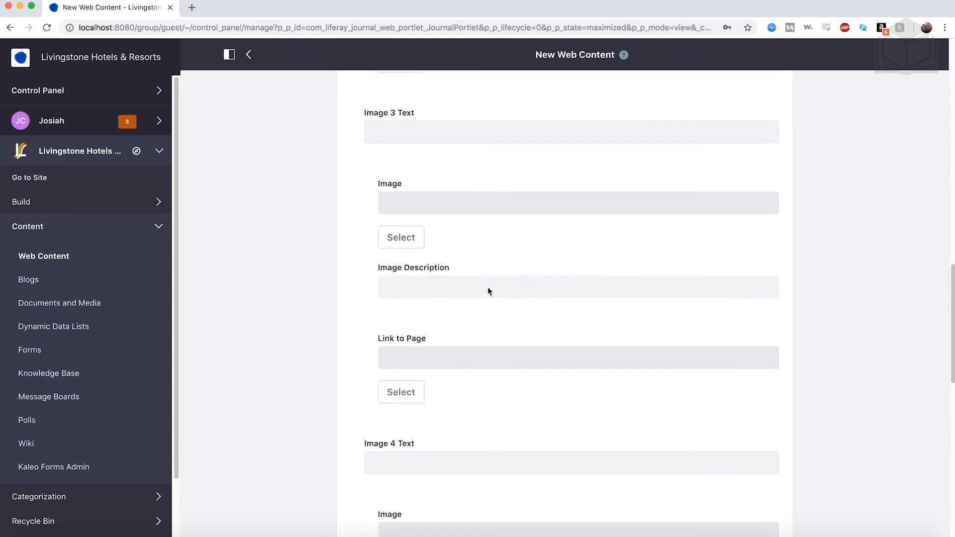
pyautogui.scroll(7, 488, 288)
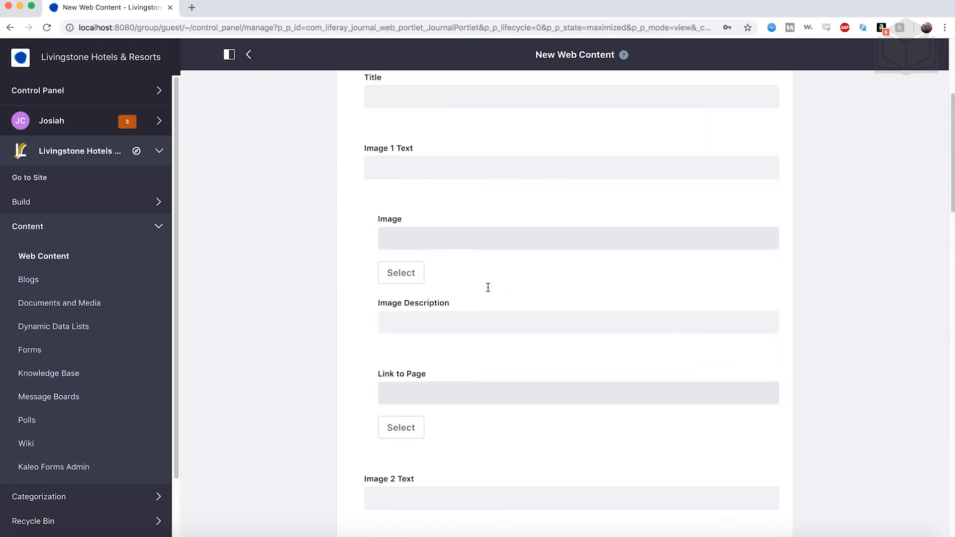
pyautogui.click(417, 173)
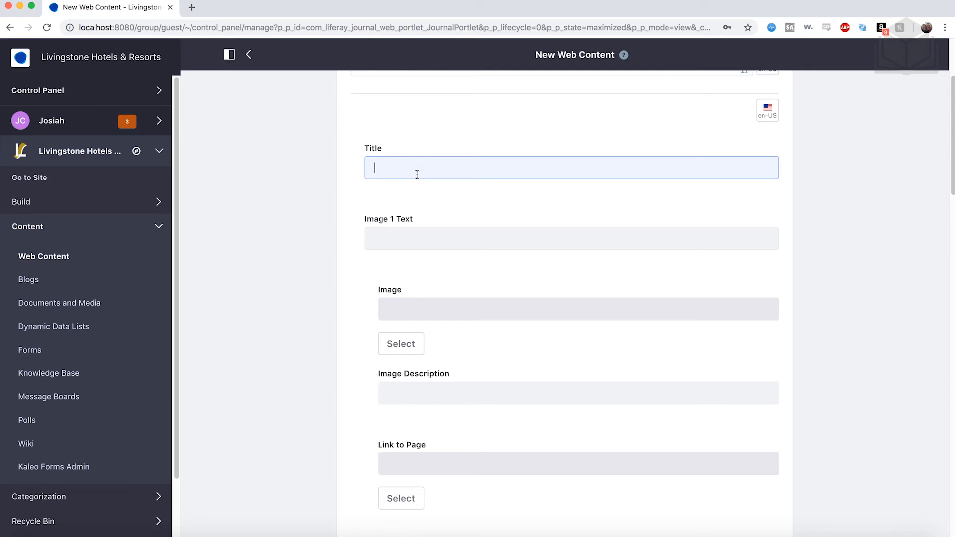
pyautogui.scroll(3, 416, 176)
pyautogui.scroll(-1, 415, 177)
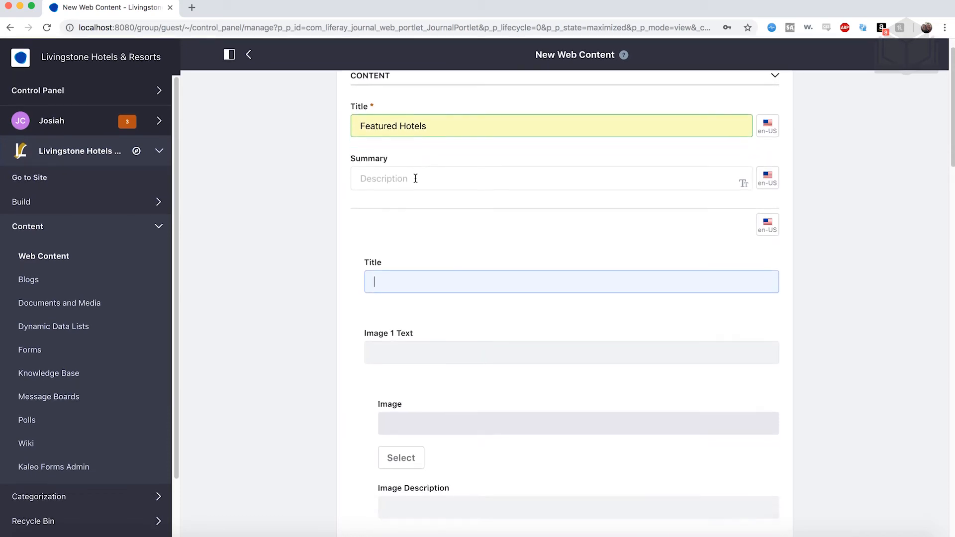
pyautogui.write('Livings')
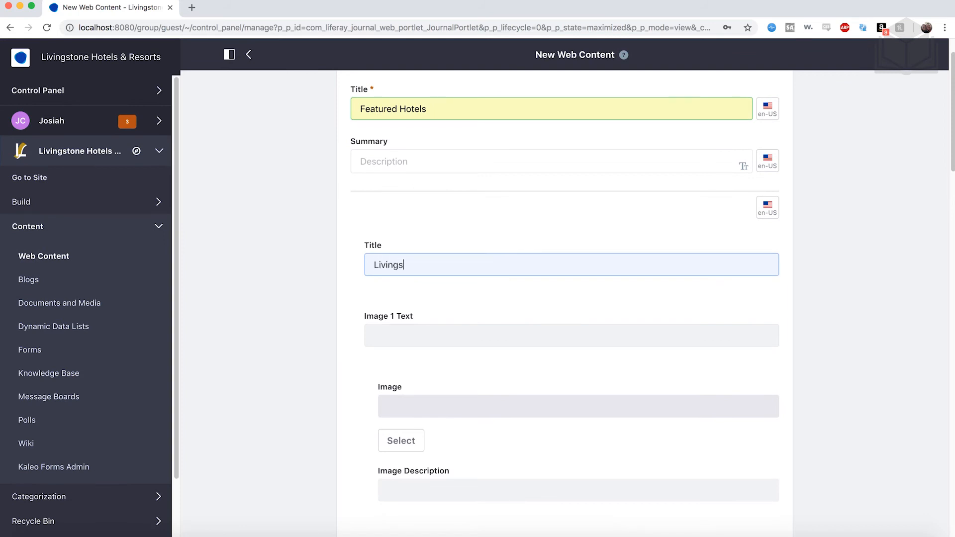
pyautogui.write('tone Group Hotels')
# - Set the Image 1 Text of the article to Playa Azul Hotel
pyautogui.scroll(-2, 565, 298)
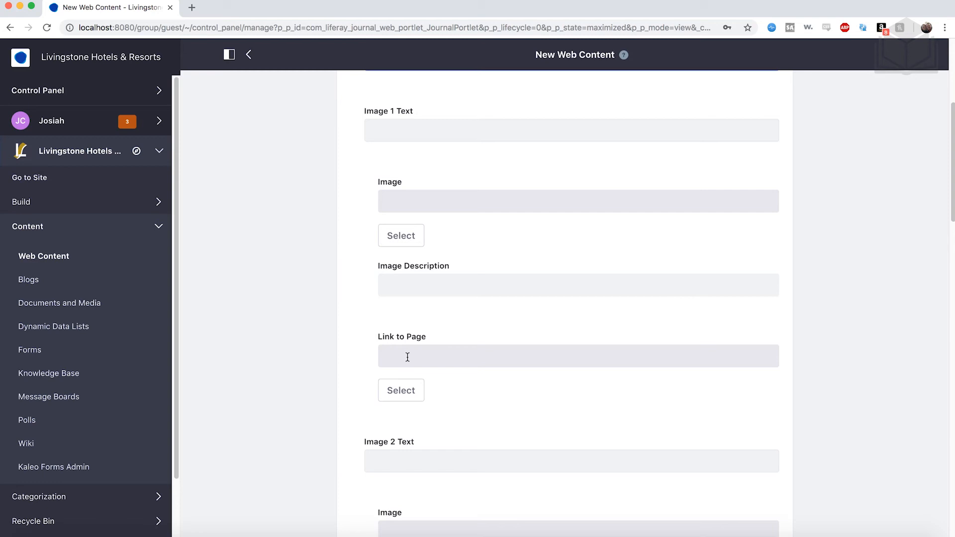
pyautogui.click(395, 130)
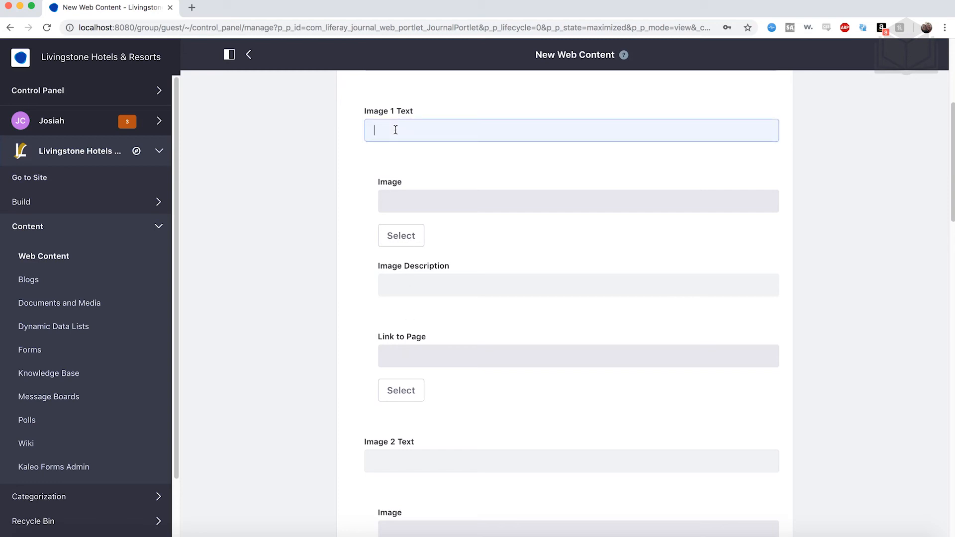
pyautogui.write('Playa Azul Hotel')
# - Upload playaazul.jpg from the 03-publishing-content folder and add it as the image for Playa Azul Hotel
pyautogui.scroll(-1, 429, 145)
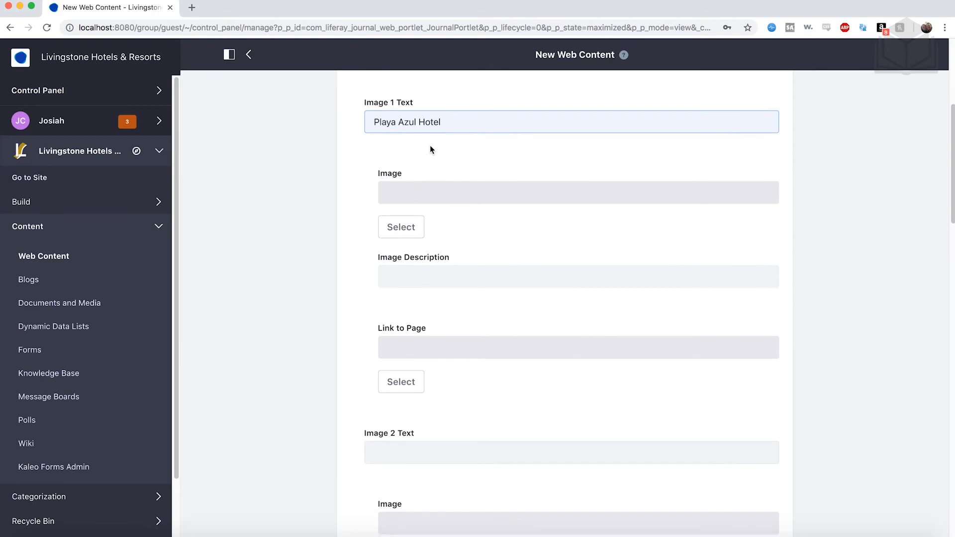
pyautogui.click(412, 229)
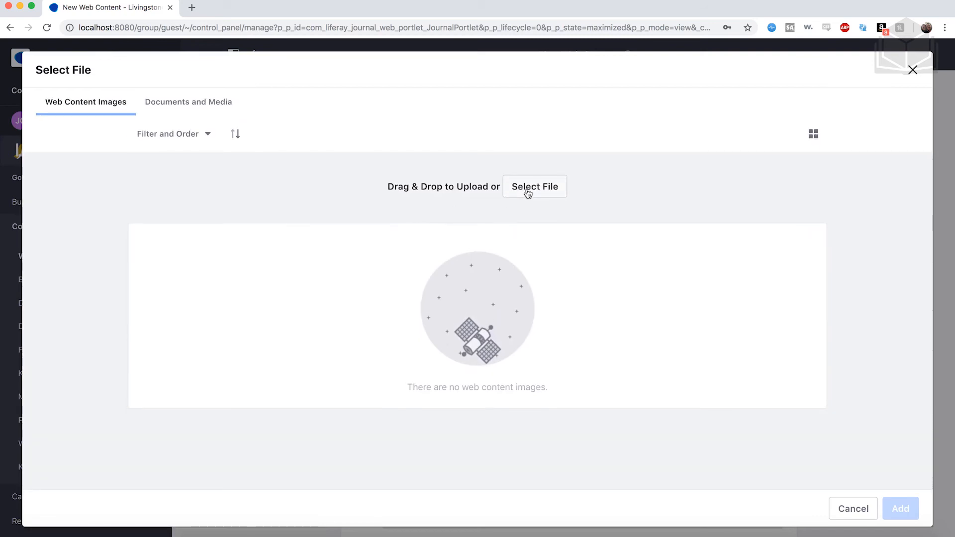
pyautogui.click(546, 193)
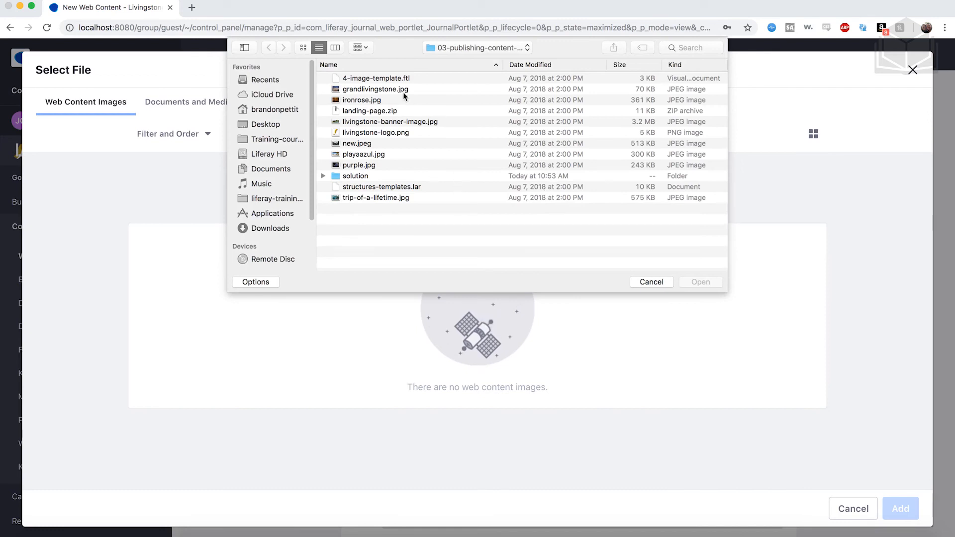
pyautogui.click(375, 157)
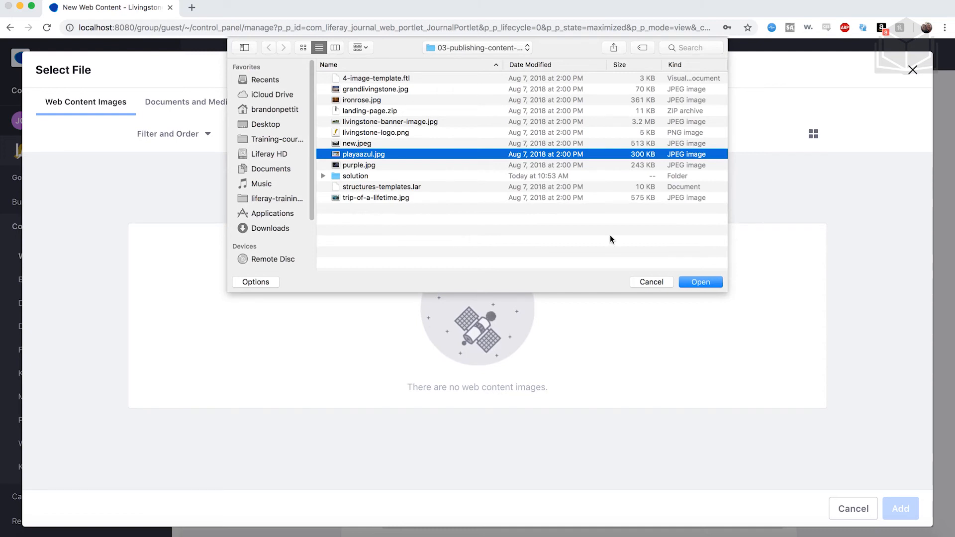
pyautogui.click(694, 282)
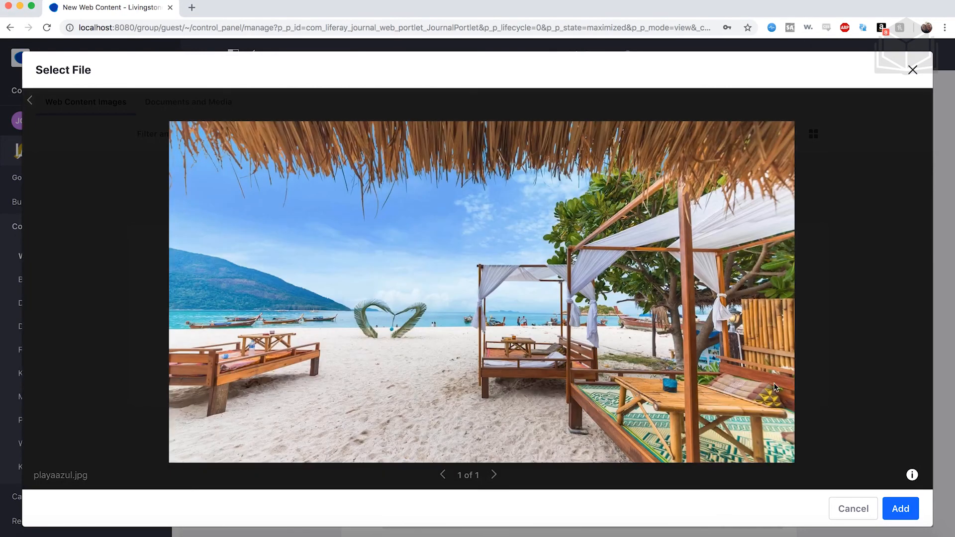
pyautogui.click(900, 509)
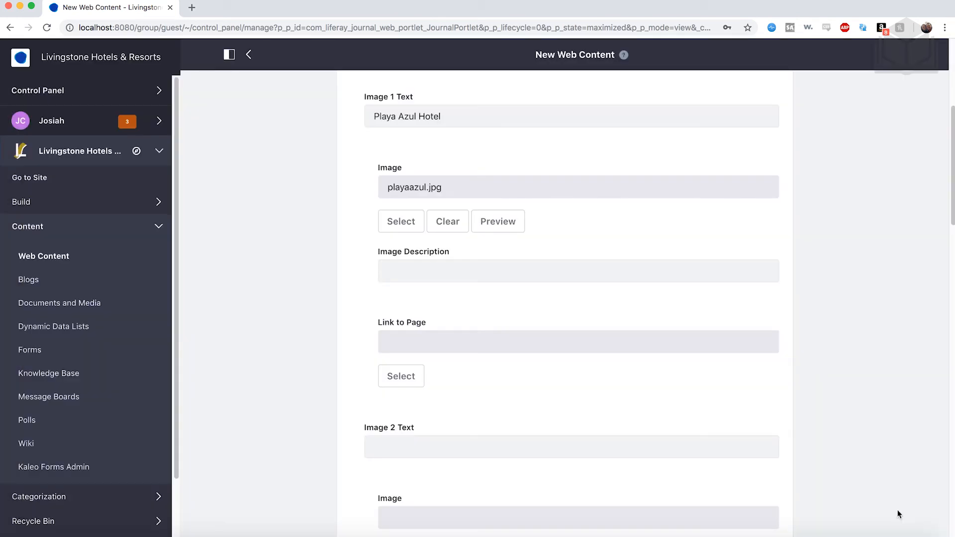
# - Set the Image 2 Text of the article to Grand Livingstone Hotel
pyautogui.scroll(-3, 507, 280)
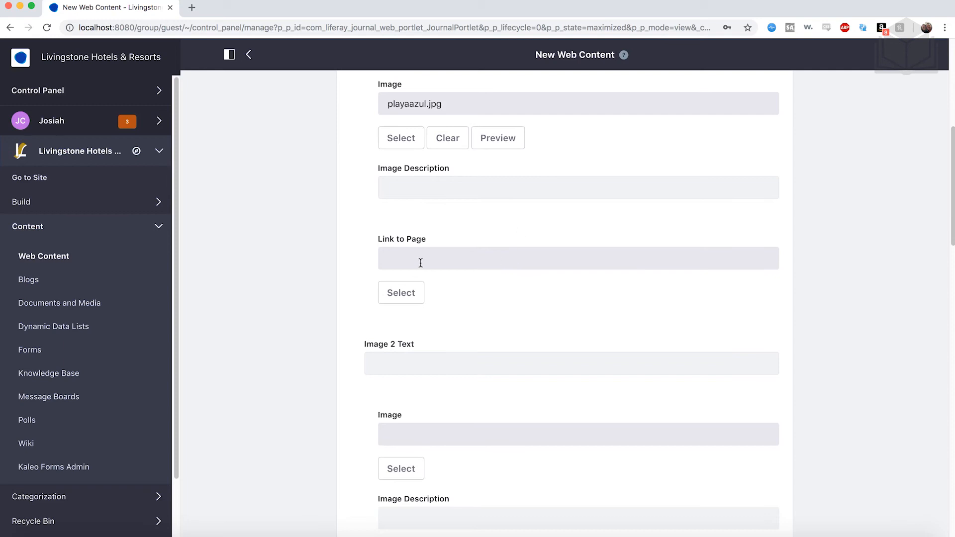
pyautogui.scroll(-6, 421, 262)
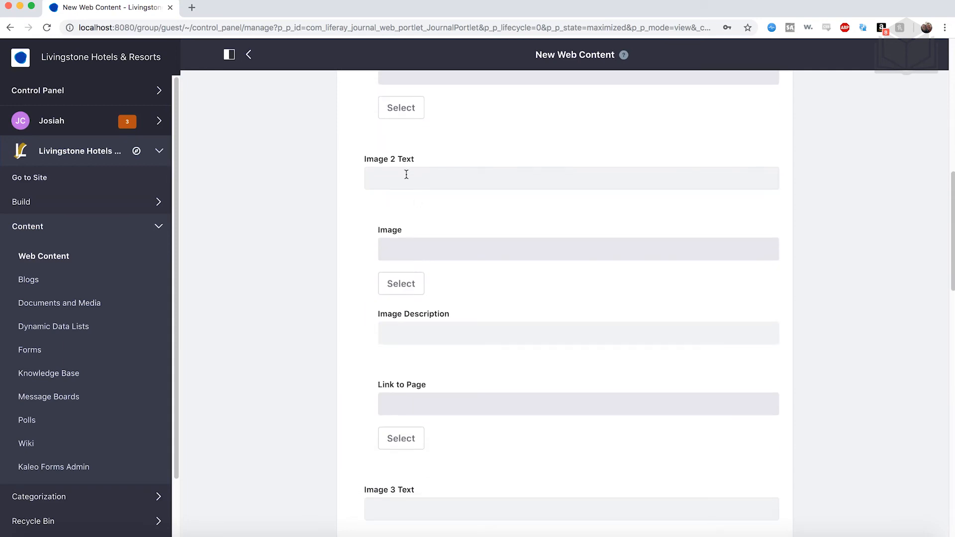
pyautogui.click(404, 174)
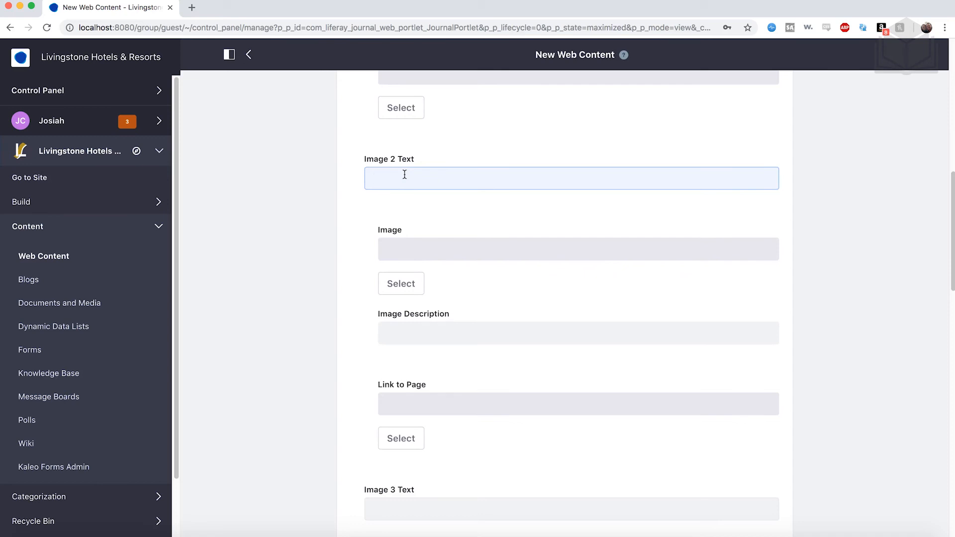
pyautogui.write('Grand Livingstone Hotel')
# - Upload grandlivingstone.jpg and add it as the image for the Grand Livingstone Hotel entry
pyautogui.click(410, 285)
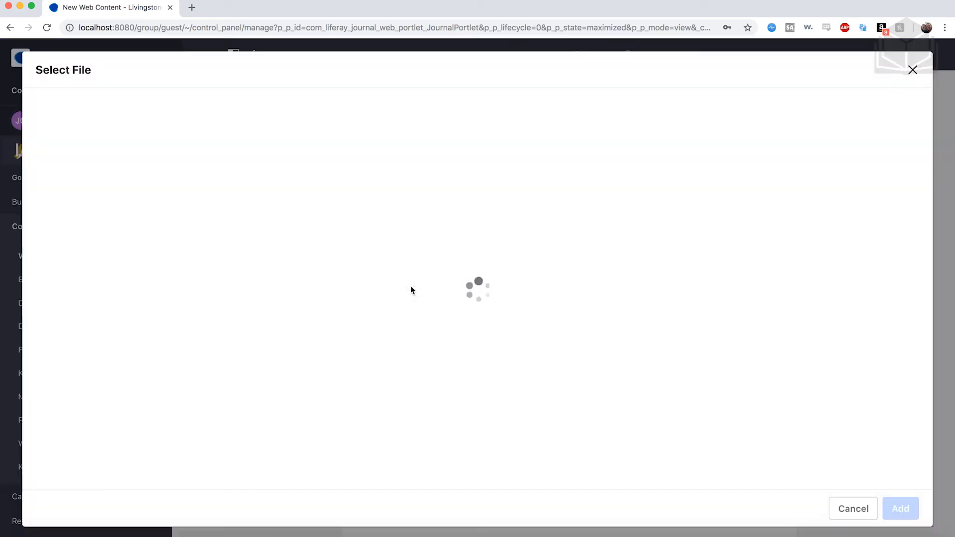
pyautogui.click(534, 191)
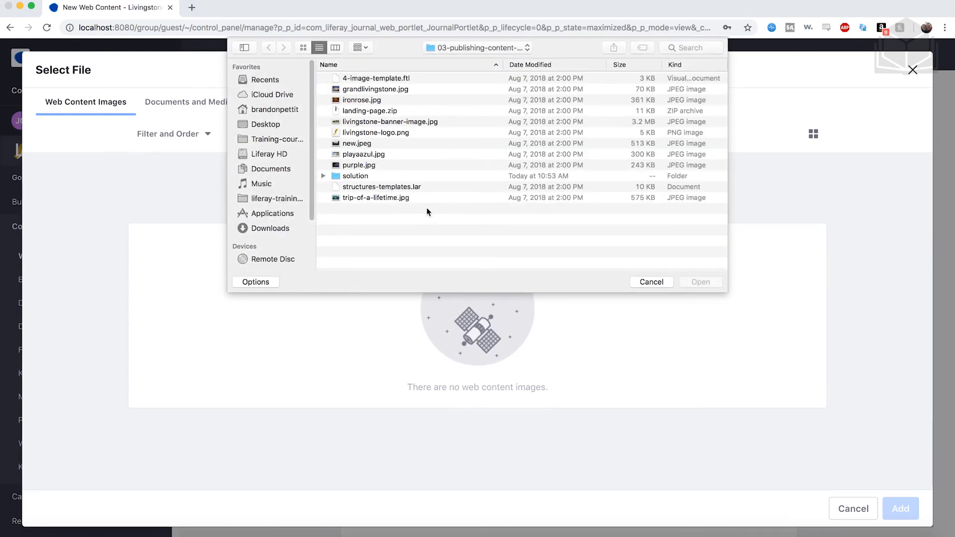
pyautogui.click(390, 89)
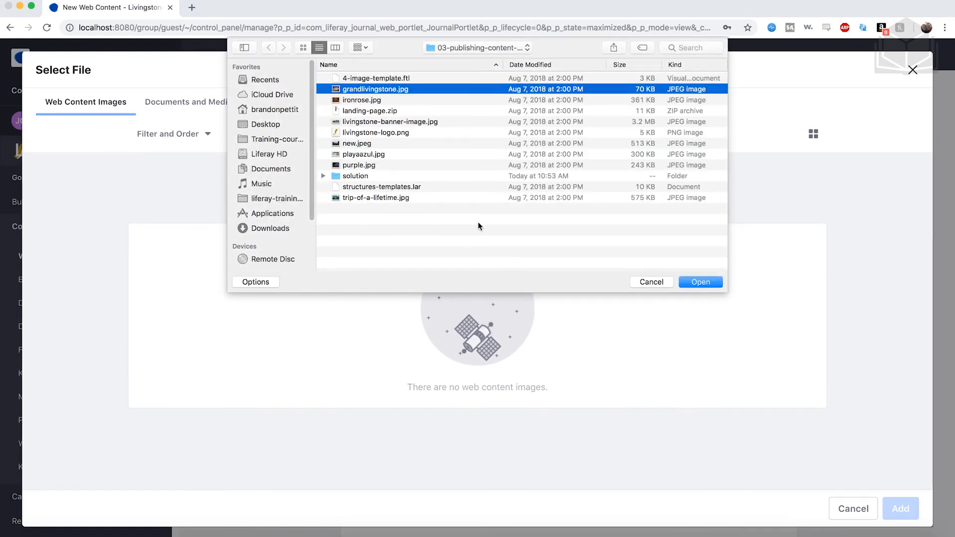
pyautogui.click(701, 282)
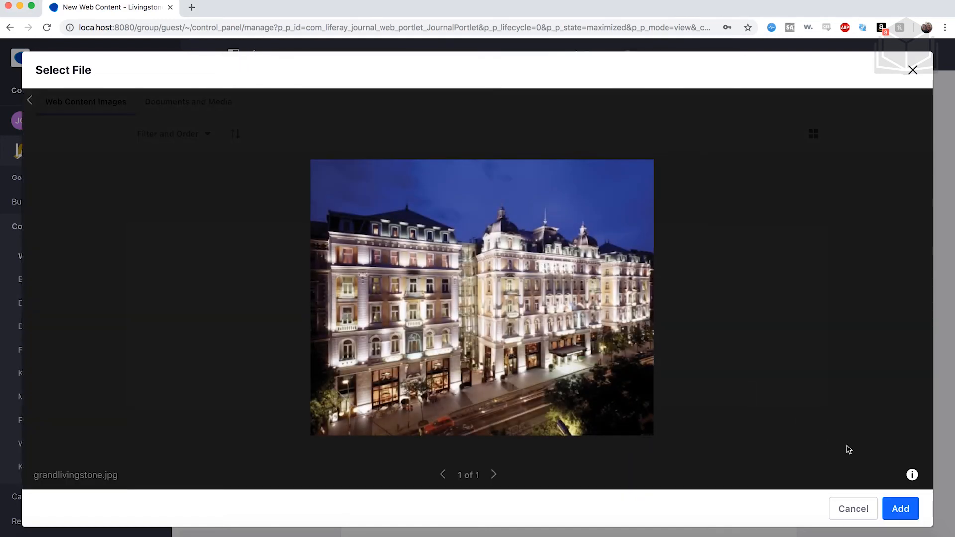
pyautogui.click(897, 510)
# - Set the Image 3 Text of the article to The Iron Rose
pyautogui.scroll(-5, 612, 315)
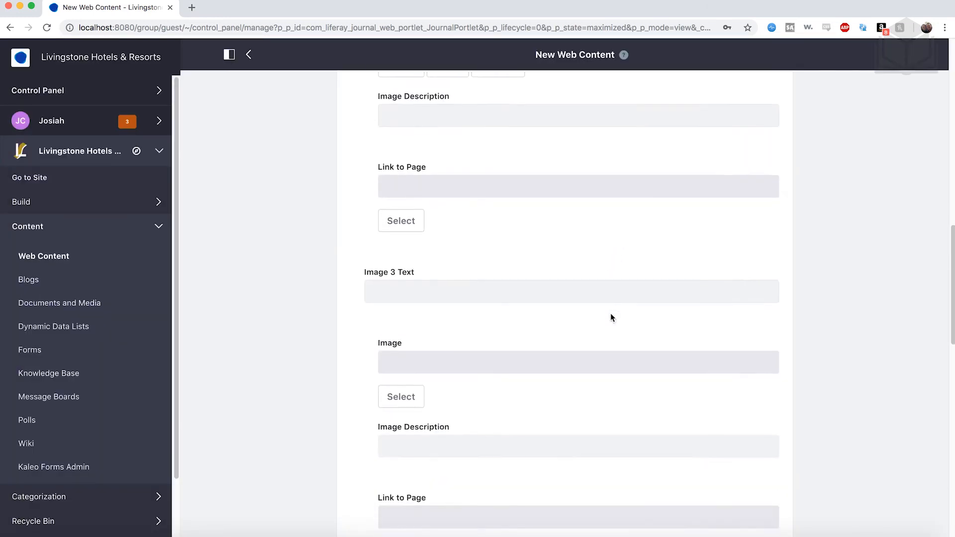
pyautogui.scroll(-1, 567, 222)
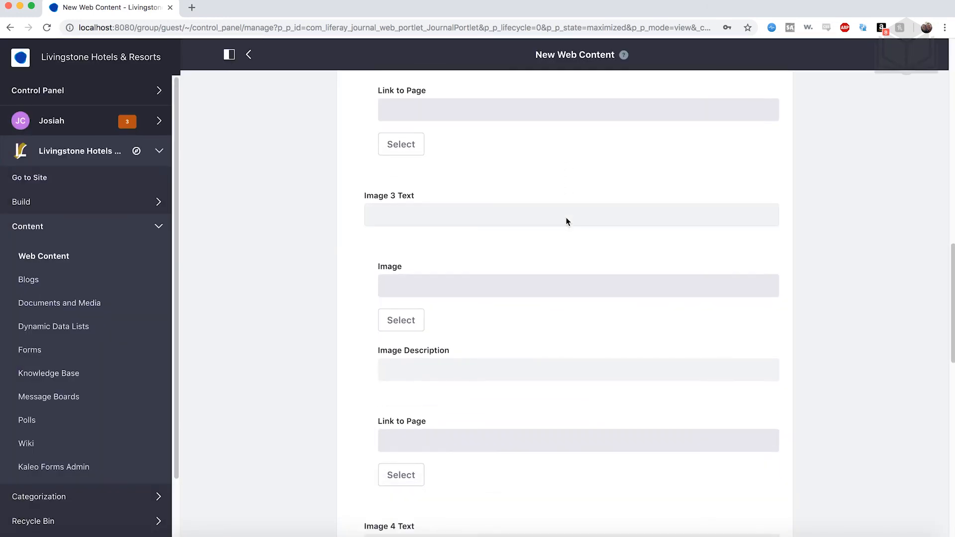
pyautogui.click(498, 209)
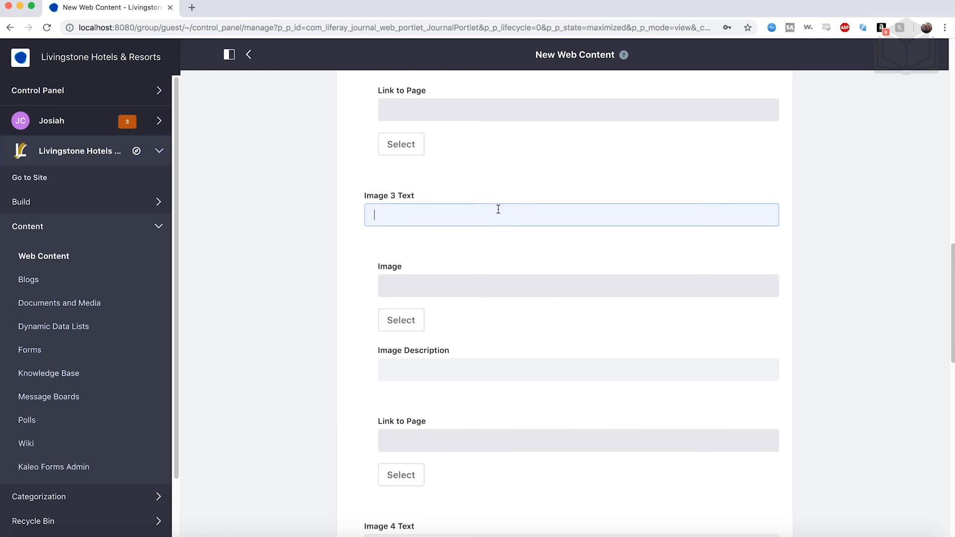
pyautogui.write('Iron Rose')
pyautogui.click(373, 215)
pyautogui.write('The')
# - Upload ironrose.jpg and add it as the image for The Iron Rose entry
pyautogui.scroll(-1, 467, 267)
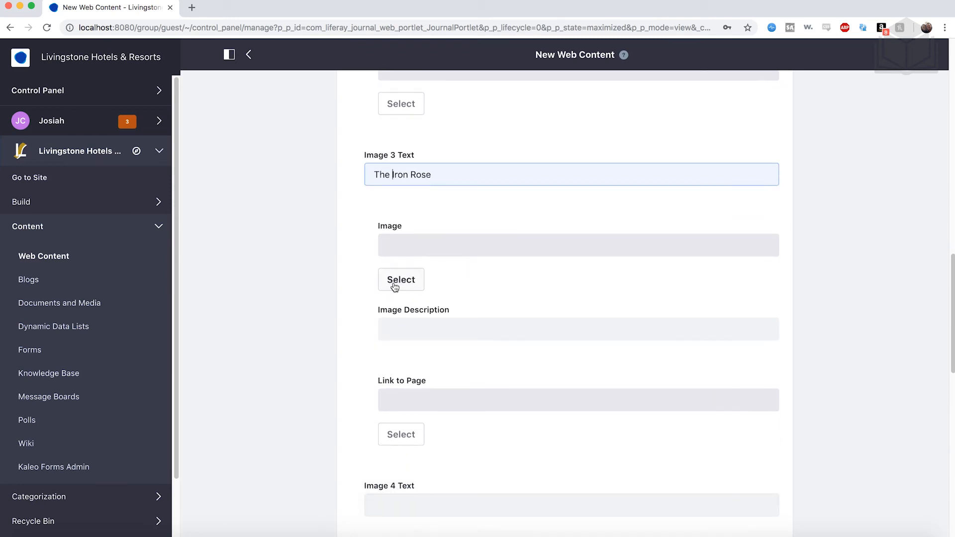
pyautogui.click(393, 282)
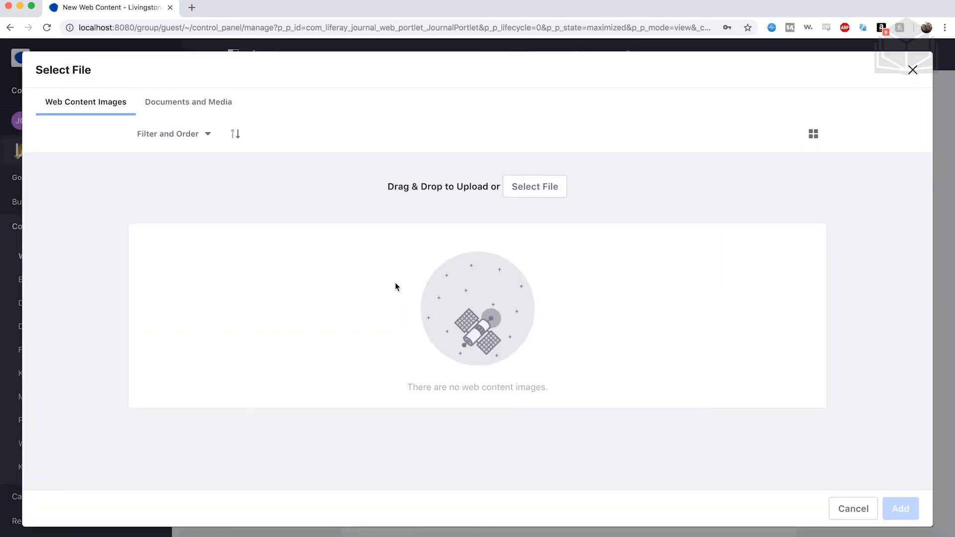
pyautogui.click(556, 189)
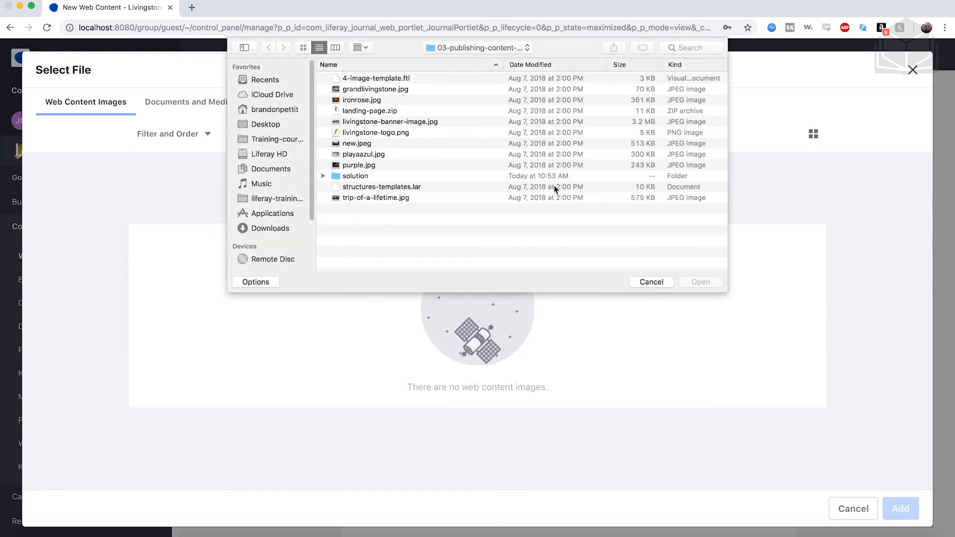
pyautogui.click(379, 101)
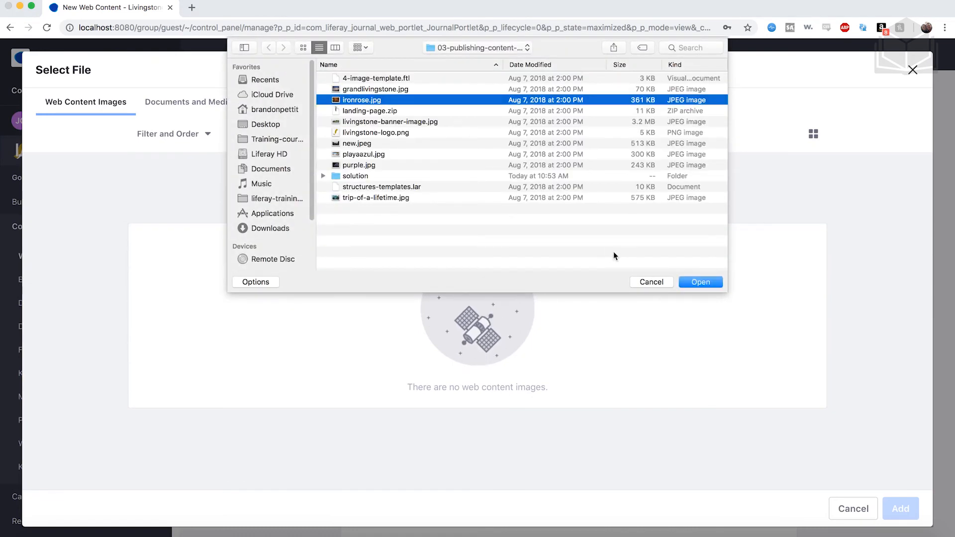
pyautogui.click(691, 282)
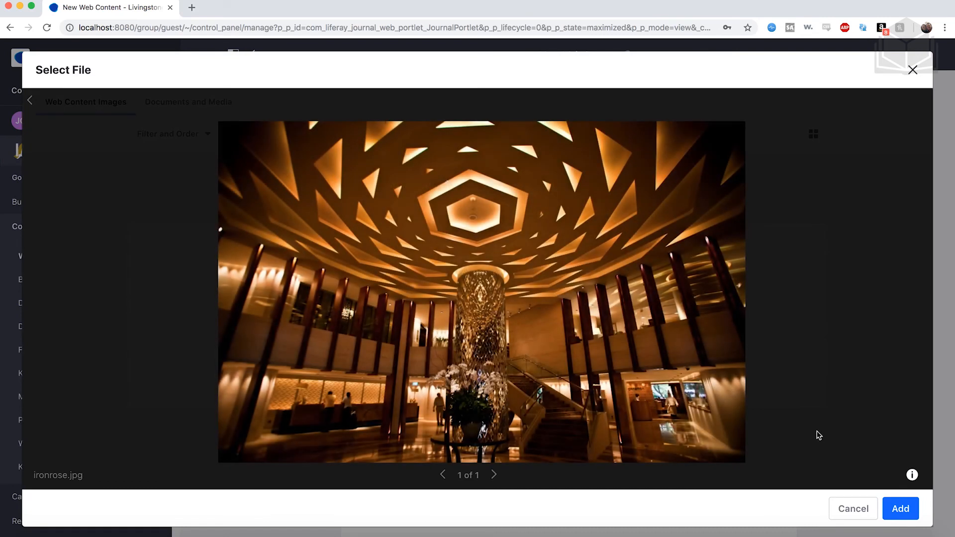
pyautogui.click(912, 506)
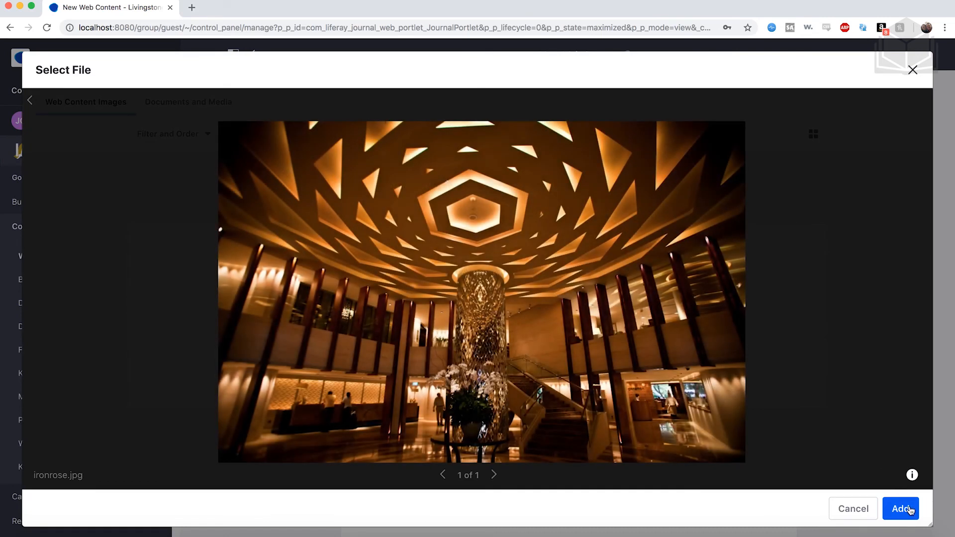
# - Set the Image 4 Text of the article to Purple Palace Hotel
pyautogui.scroll(-5, 482, 320)
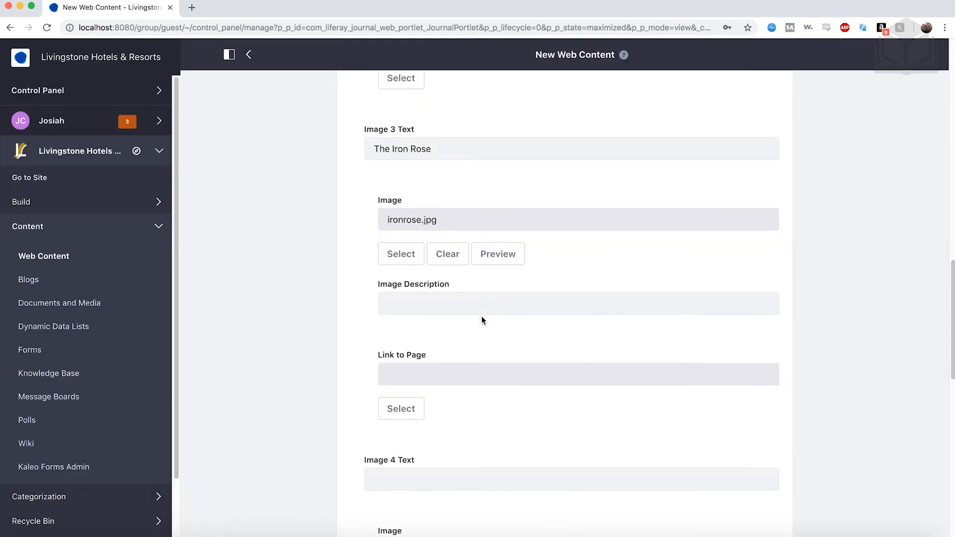
pyautogui.scroll(-1, 482, 321)
pyautogui.click(404, 236)
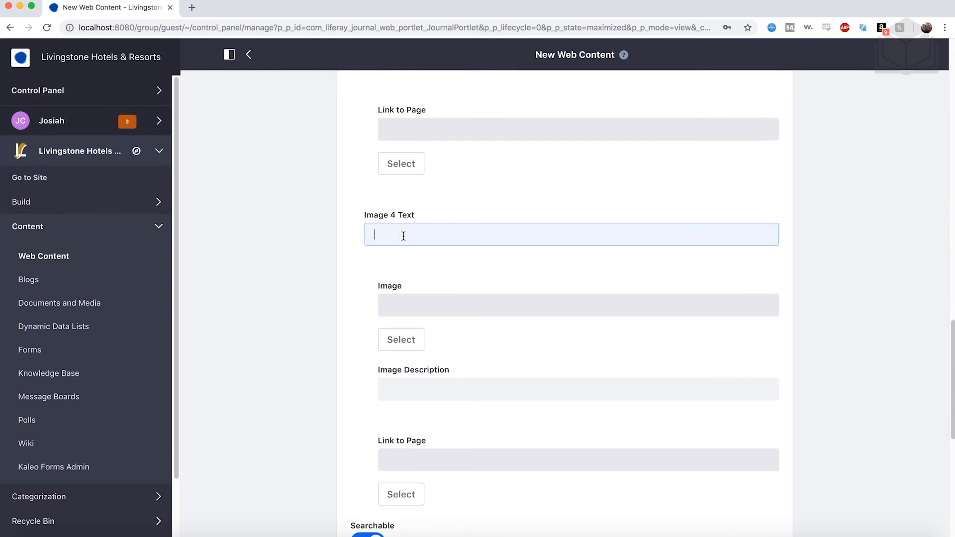
pyautogui.write('Purple Palace Hotel')
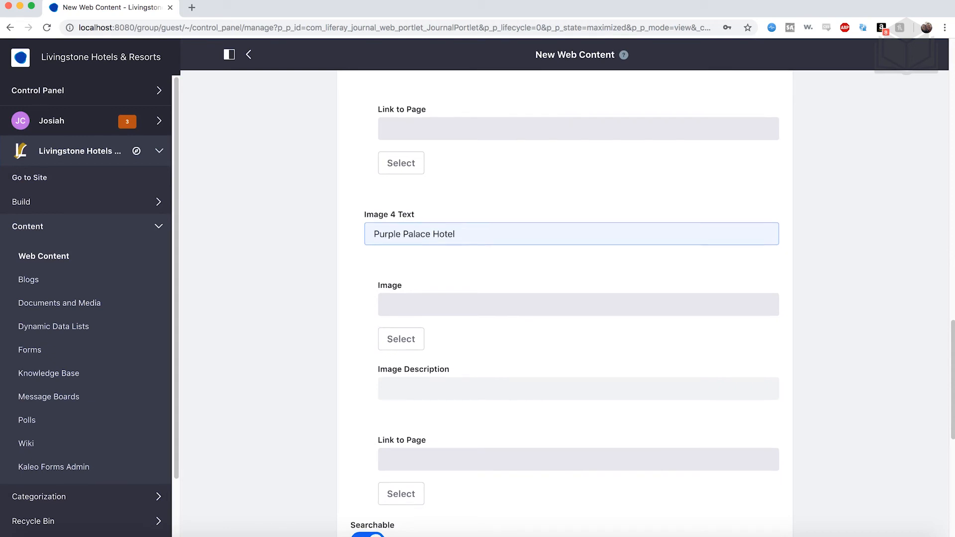
# - Upload purple.jpg and add it as the image for the Purple Palace Hotel entry
pyautogui.scroll(-2, 421, 273)
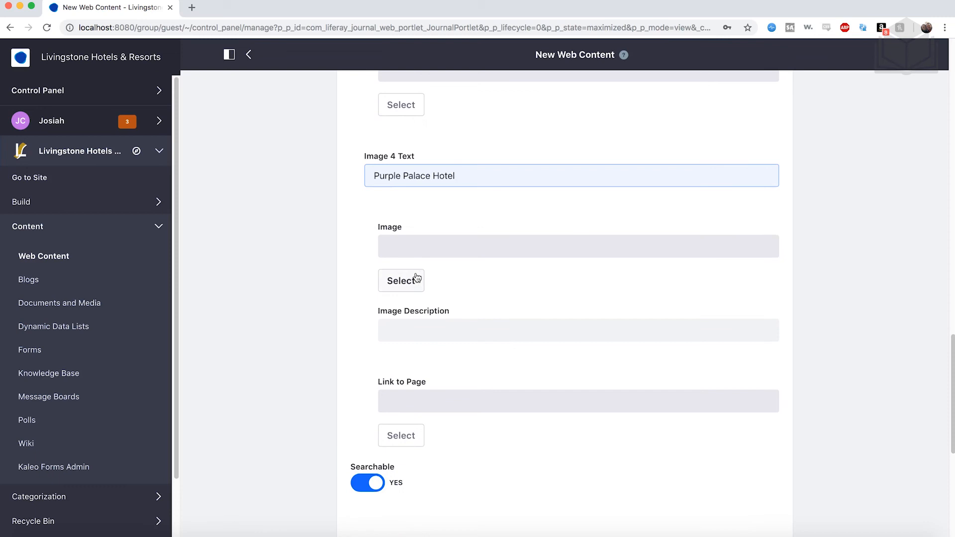
pyautogui.click(413, 282)
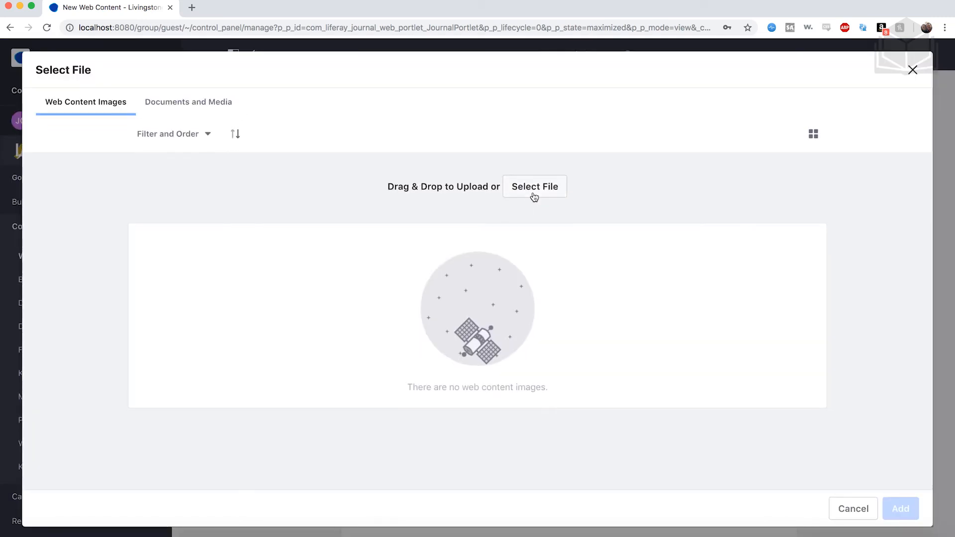
pyautogui.click(532, 193)
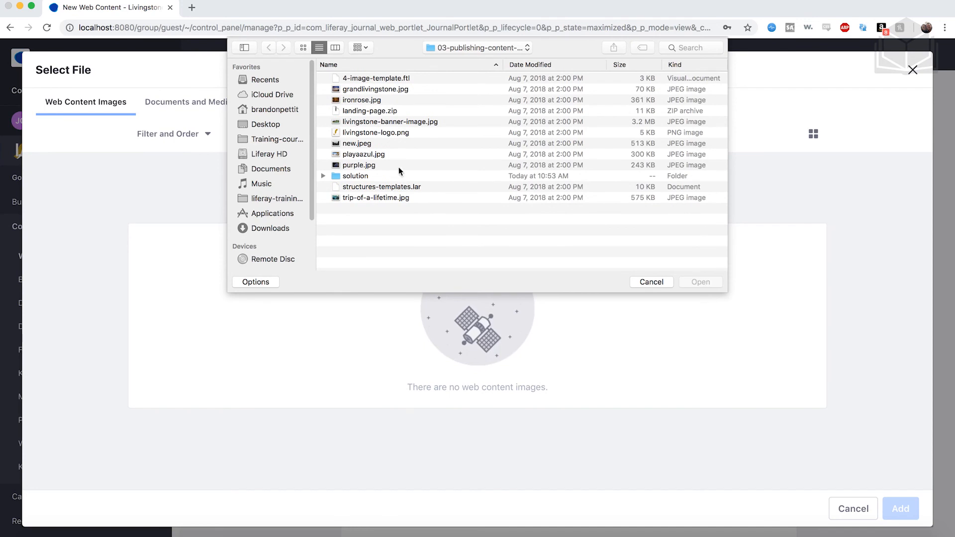
pyautogui.click(380, 164)
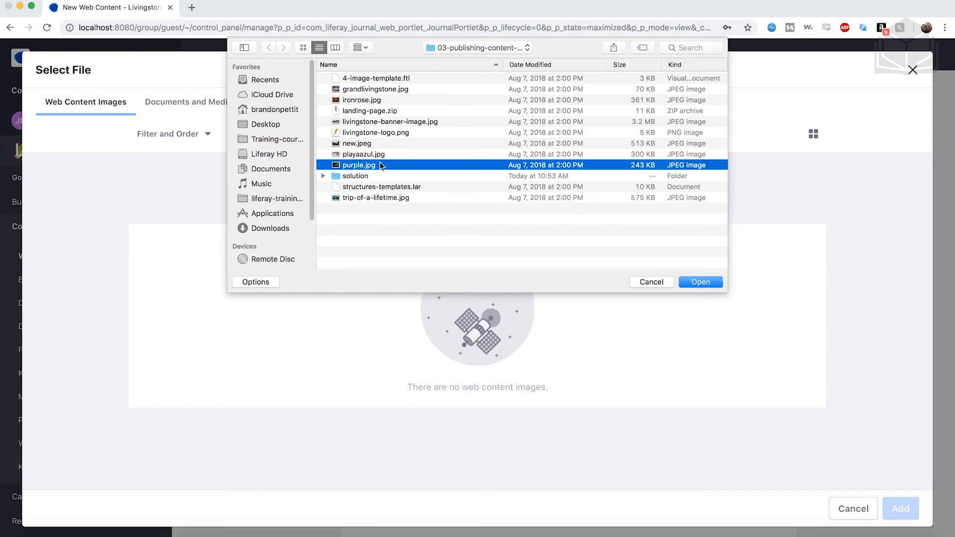
pyautogui.click(706, 281)
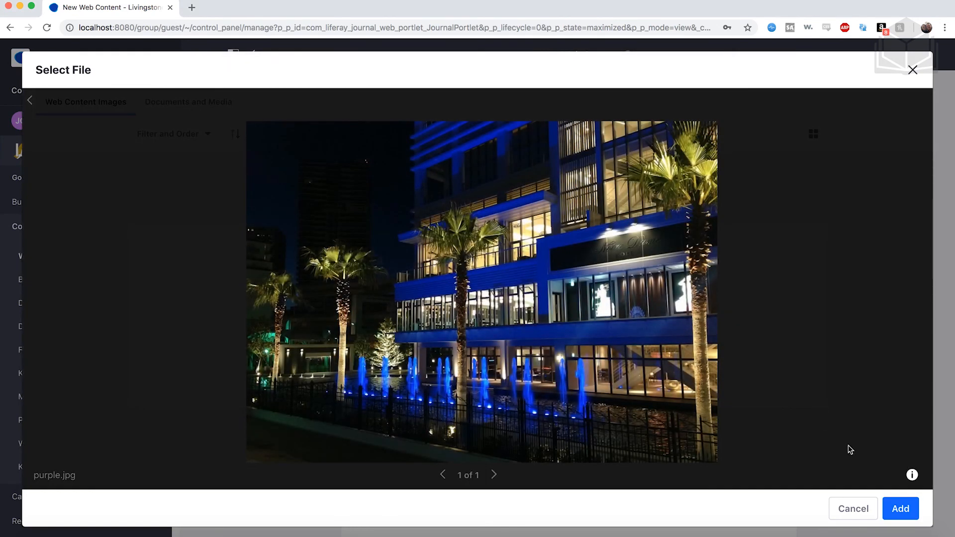
pyautogui.click(898, 514)
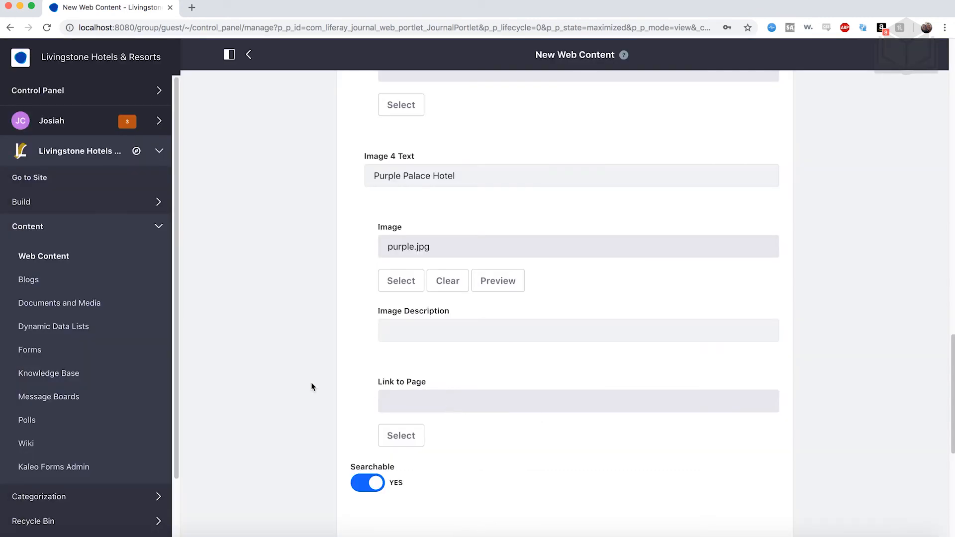
# - Check the filled-in hotel entries and publish the Featured Hotels article
pyautogui.scroll(-1, 307, 376)
pyautogui.scroll(8, 307, 376)
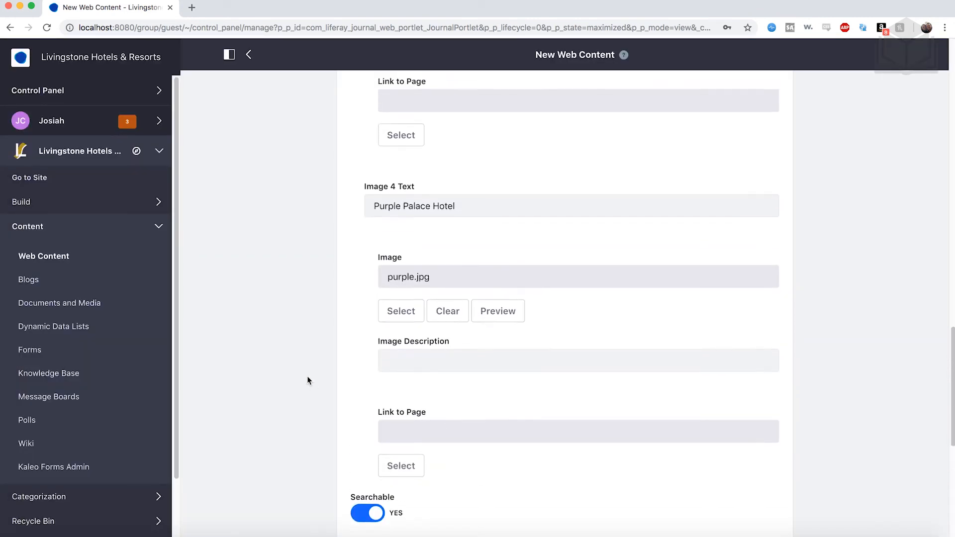
pyautogui.scroll(10, 306, 376)
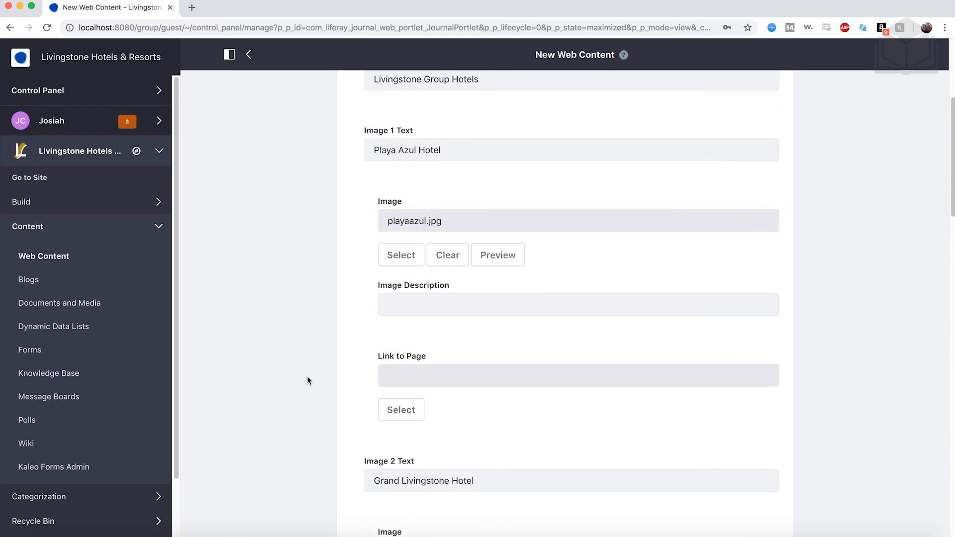
pyautogui.scroll(-3, 411, 358)
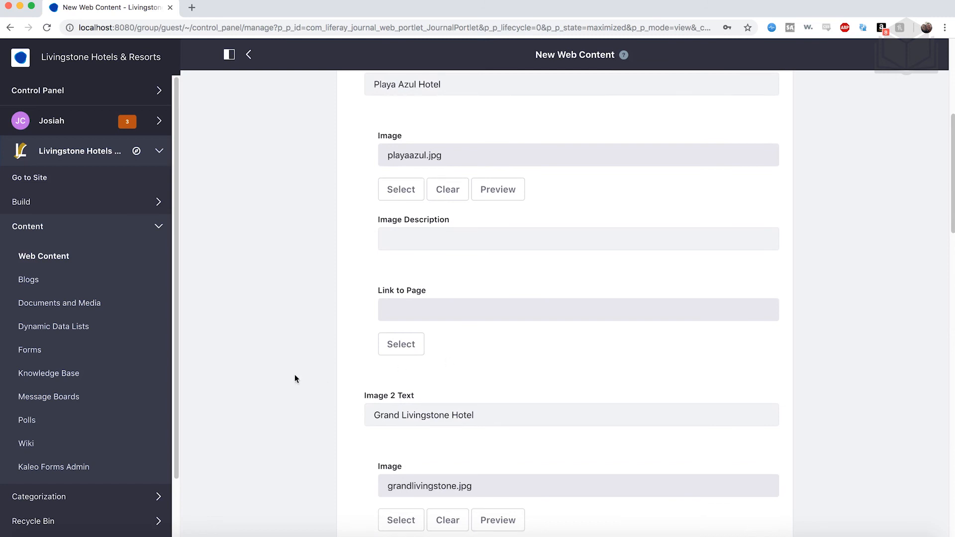
pyautogui.scroll(-20, 294, 374)
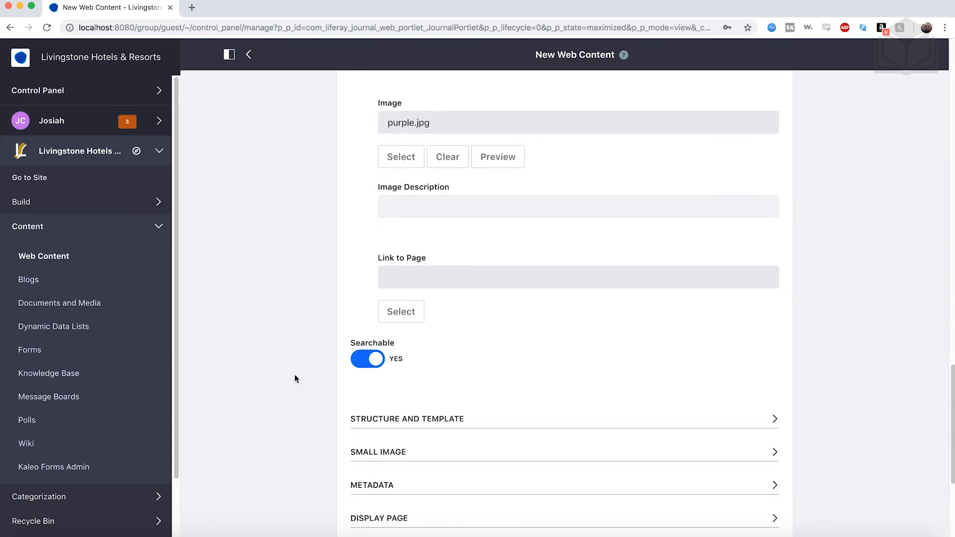
pyautogui.scroll(-5, 294, 374)
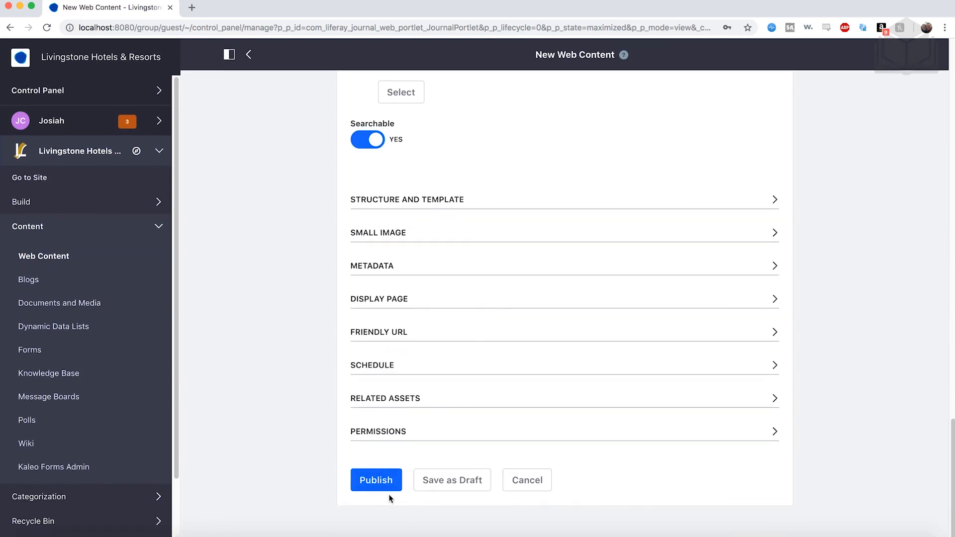
pyautogui.click(376, 480)
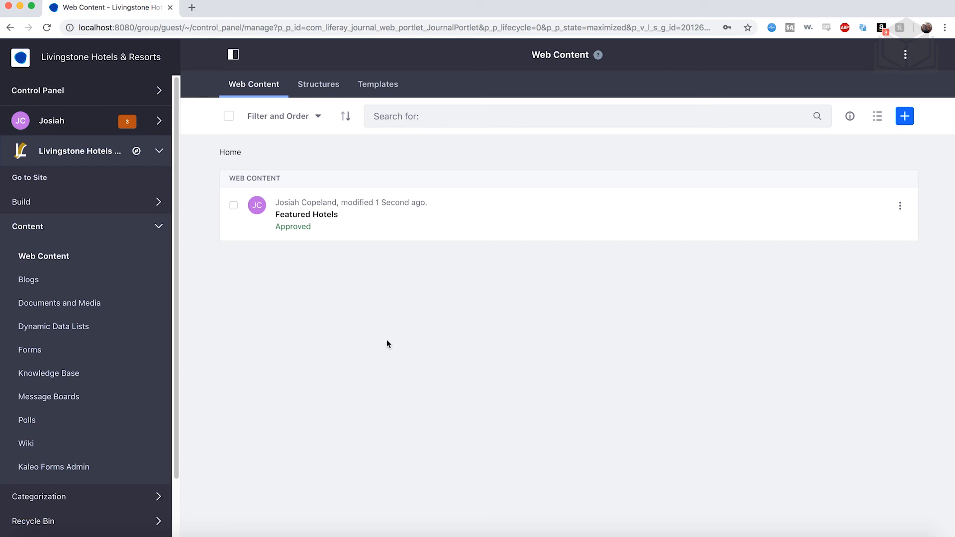
# - Create a new web content article from the 1 Column Banner structure and title it Livingstone Banner
pyautogui.click(905, 116)
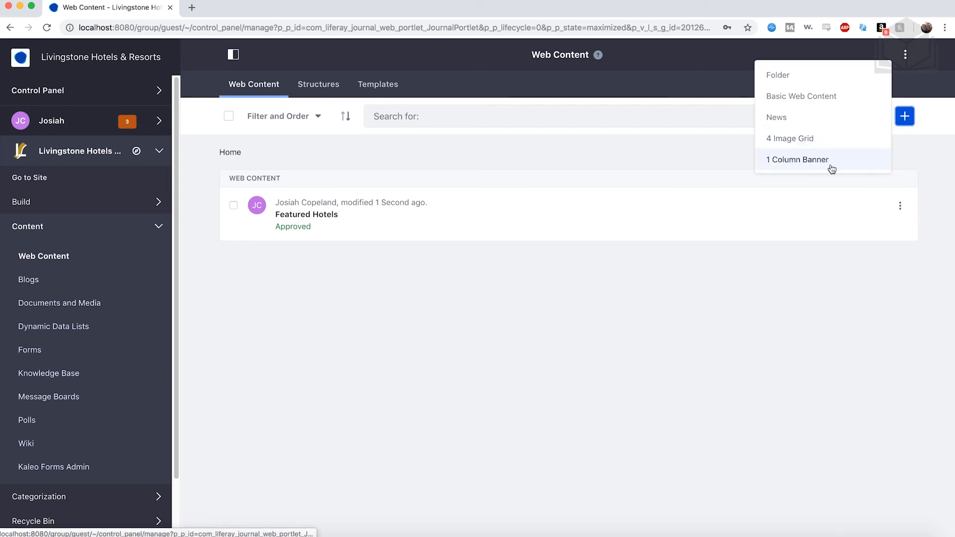
pyautogui.click(813, 160)
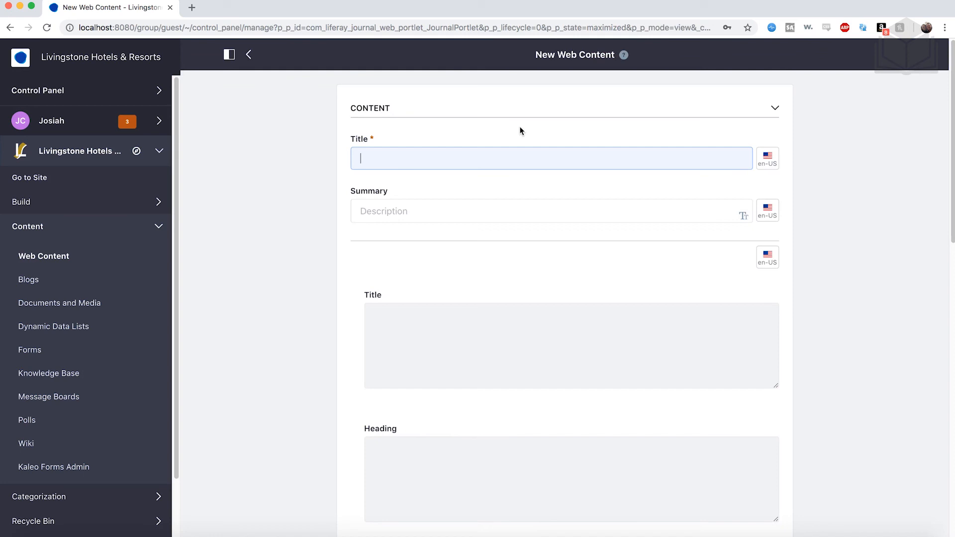
pyautogui.write('Livingstone Banner')
# - Set the banner structure's own Title field, below the summary, to Livingstone Hotels & Resorts
pyautogui.scroll(-3, 536, 200)
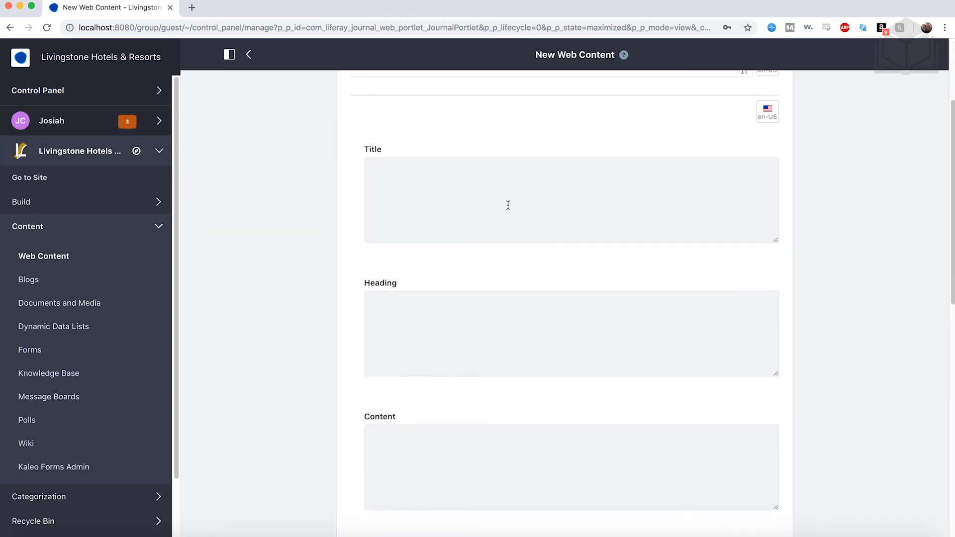
pyautogui.scroll(-1, 508, 205)
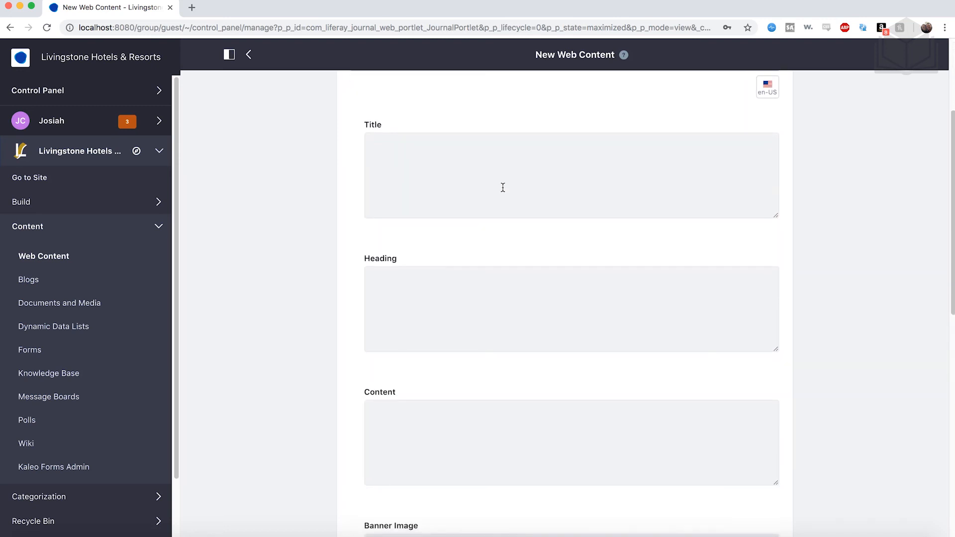
pyautogui.click(503, 188)
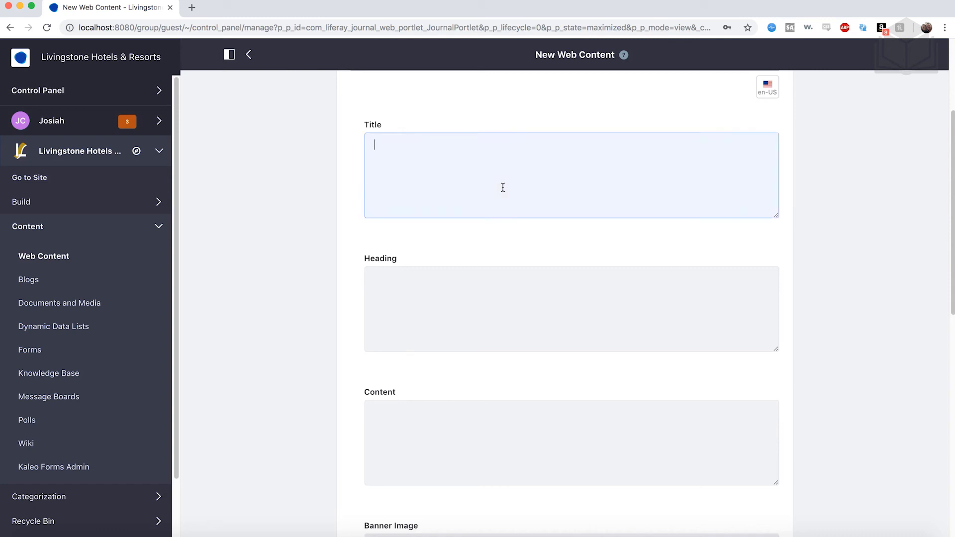
pyautogui.write('Livings')
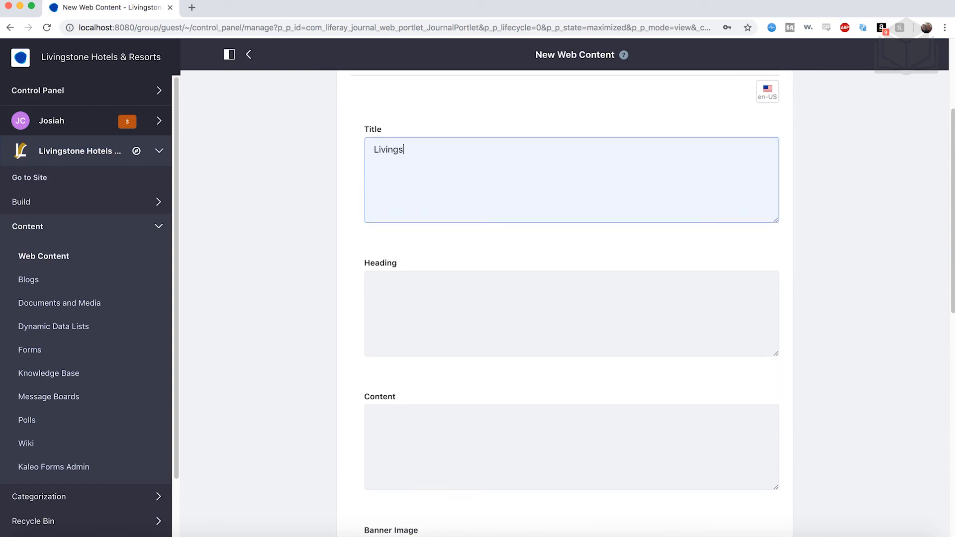
pyautogui.write('tone Hotels & Resorts')
# - Set the banner's Heading to "Kick Back. Relax. Enjoy."
pyautogui.click(526, 327)
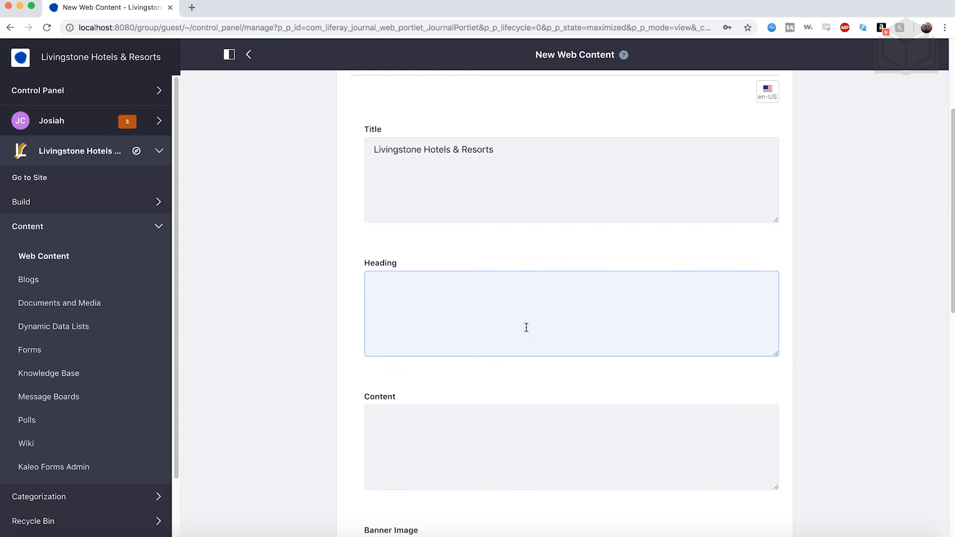
pyautogui.write('Kick Back. Relax')
pyautogui.write('Enjoy.')
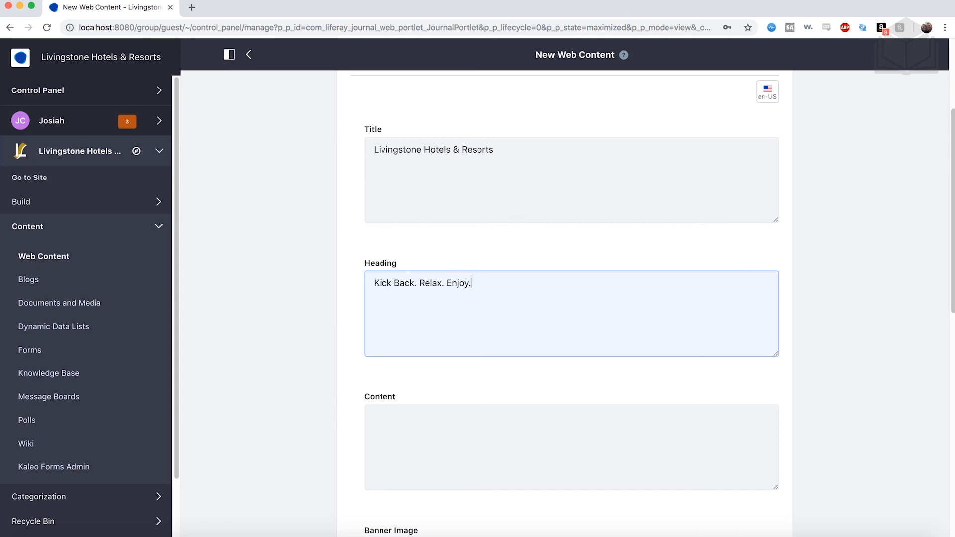
# - Upload livingstone-banner-image.jpg and add it as the article's Banner Image
pyautogui.scroll(-3, 554, 322)
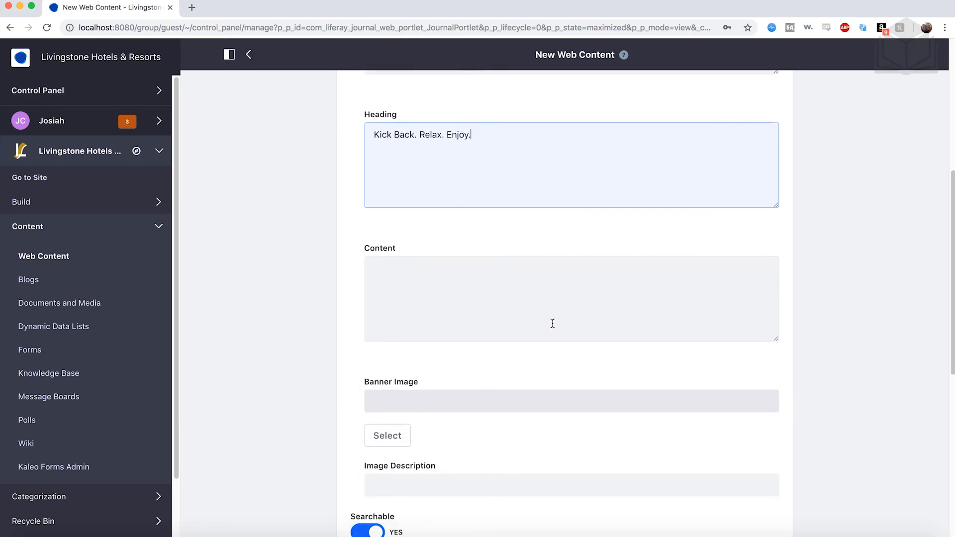
pyautogui.scroll(-1, 554, 322)
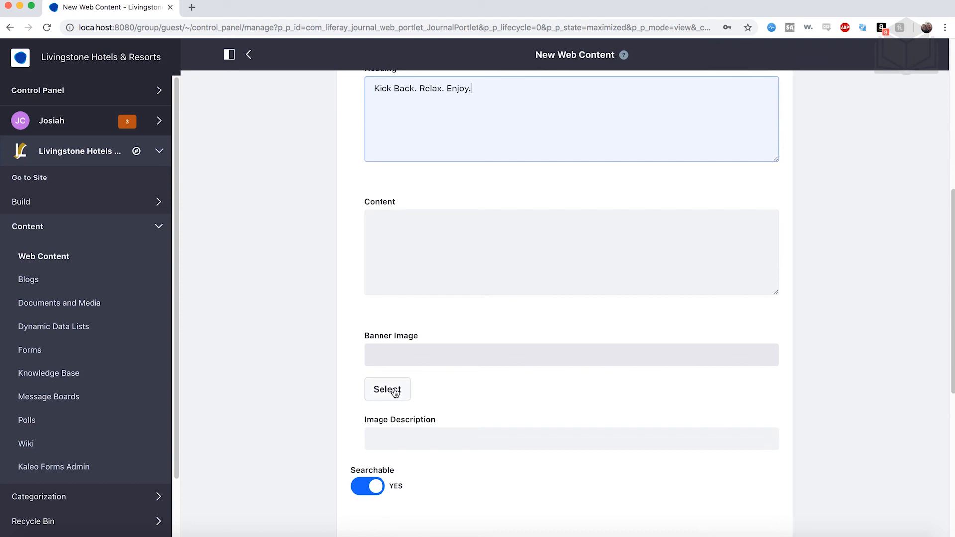
pyautogui.click(395, 393)
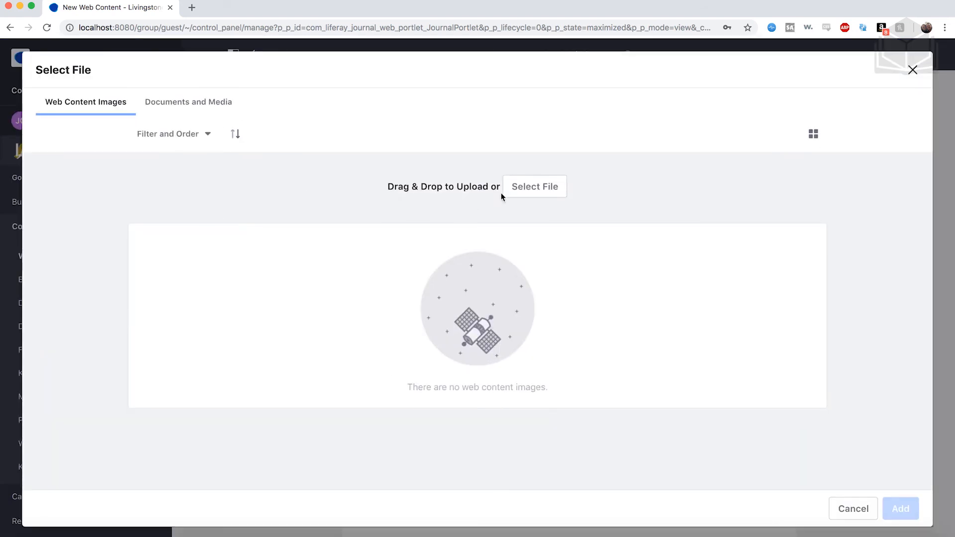
pyautogui.click(535, 193)
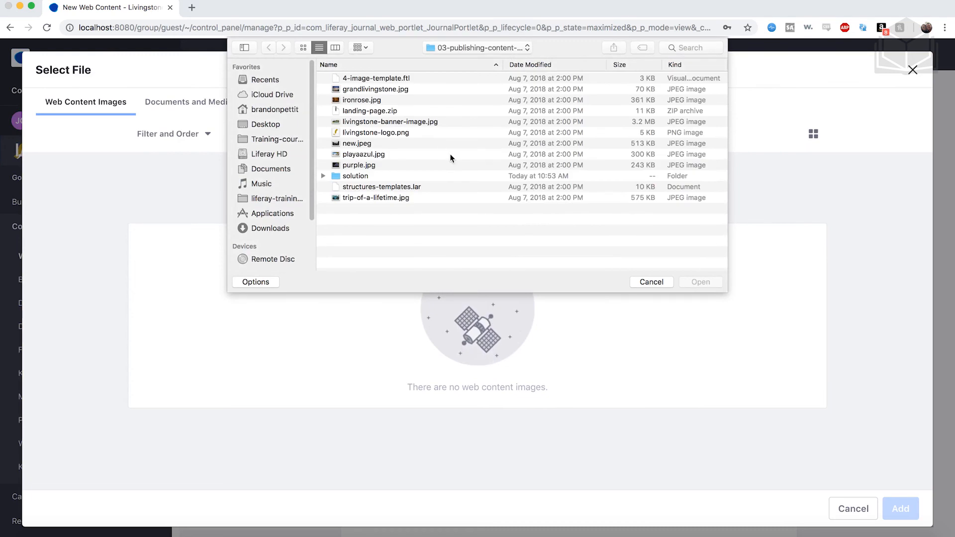
pyautogui.click(402, 123)
pyautogui.click(699, 279)
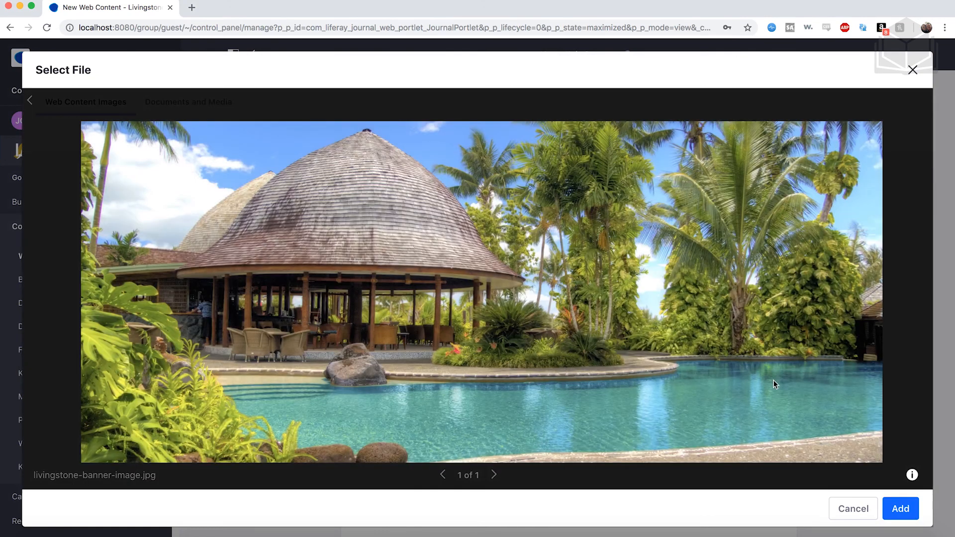
pyautogui.click(893, 506)
# - Publish the Livingstone Banner article
pyautogui.scroll(-4, 640, 444)
pyautogui.scroll(-3, 640, 444)
pyautogui.click(390, 482)
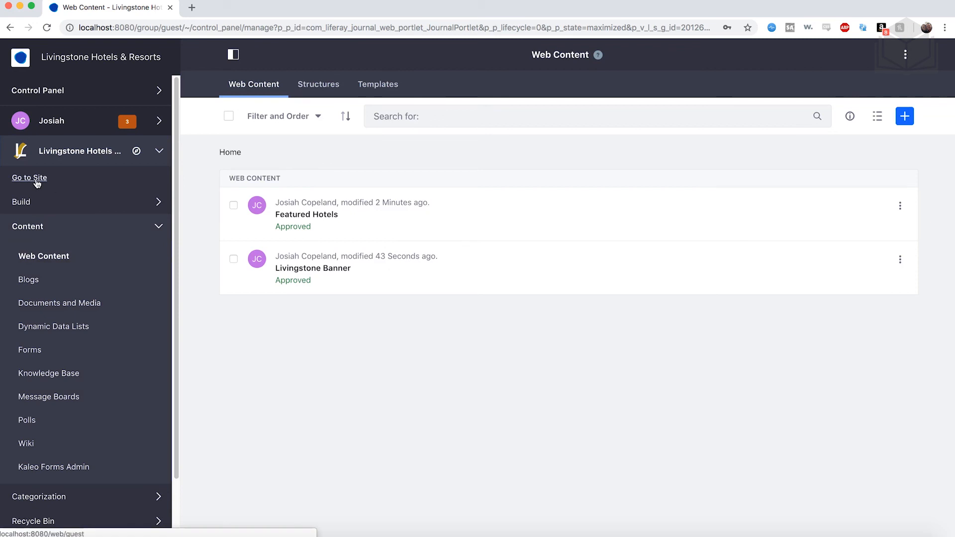
# - Go to the site's Welcome page and place the Livingstone Banner content in the empty page area
pyautogui.click(37, 183)
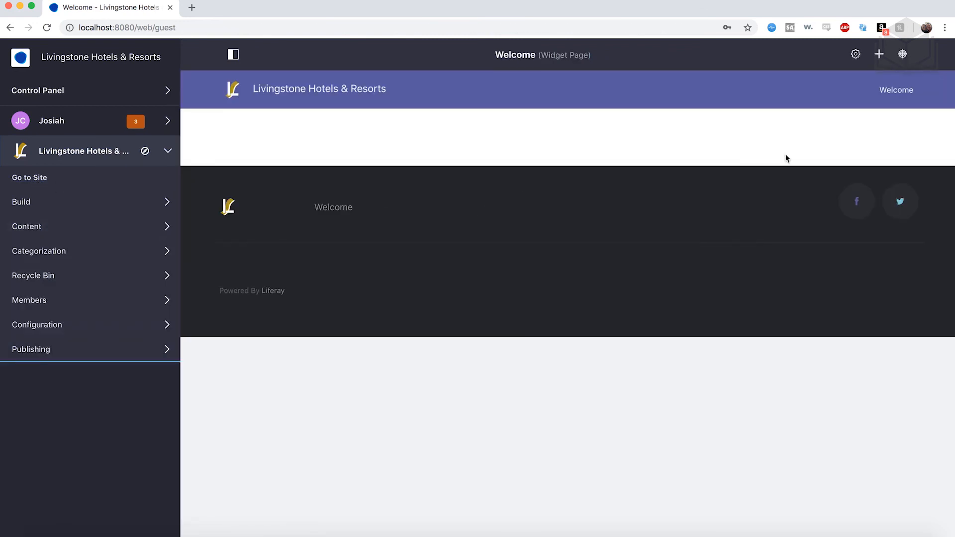
pyautogui.click(881, 55)
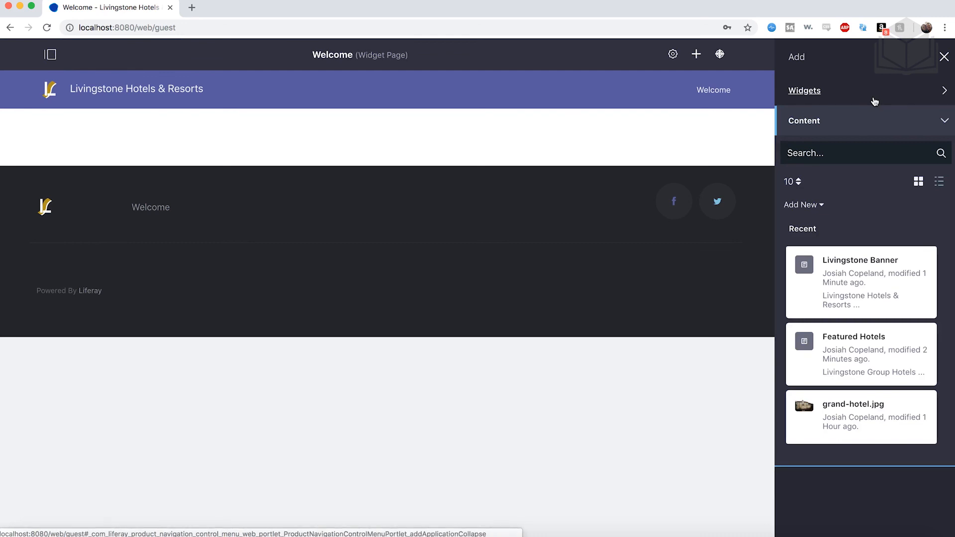
pyautogui.moveTo(865, 256); pyautogui.dragTo(473, 118)
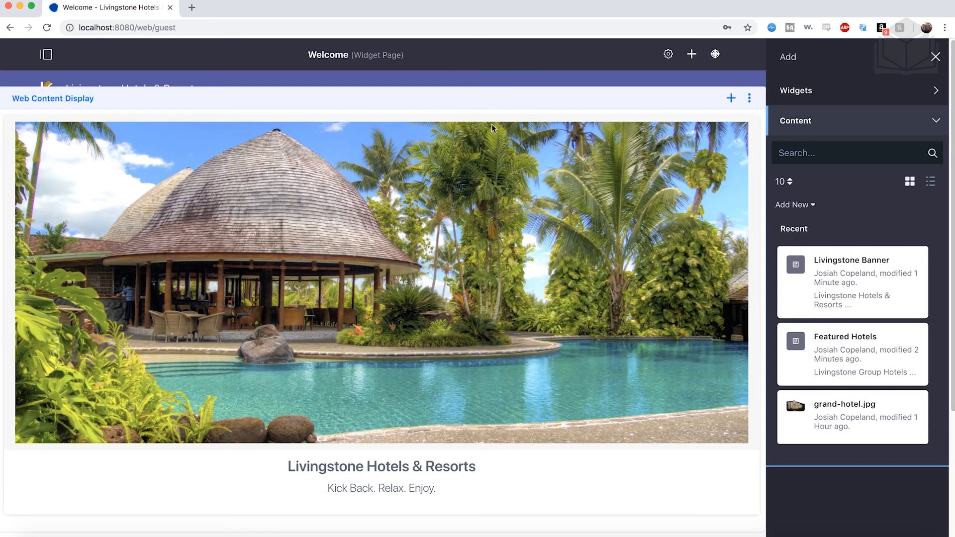
pyautogui.scroll(-4, 474, 121)
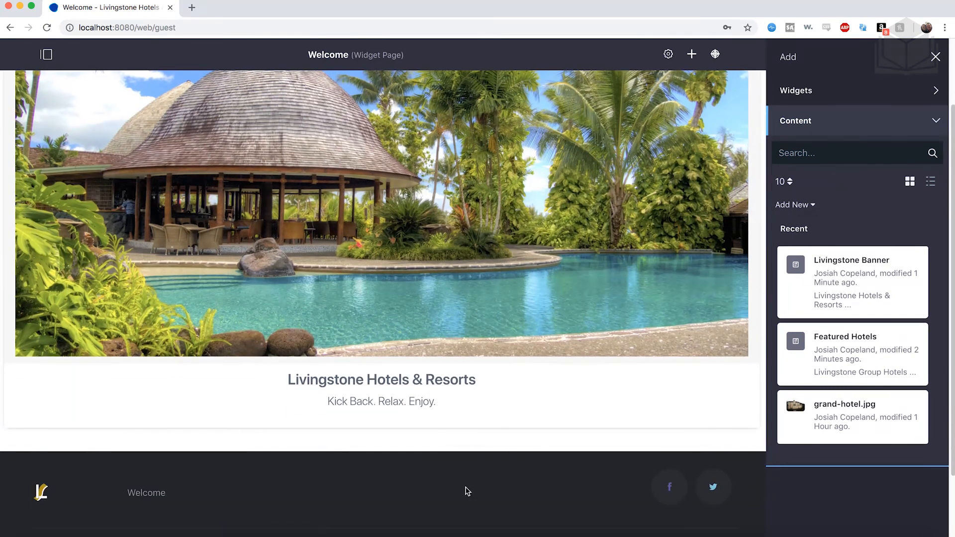
pyautogui.scroll(3, 467, 491)
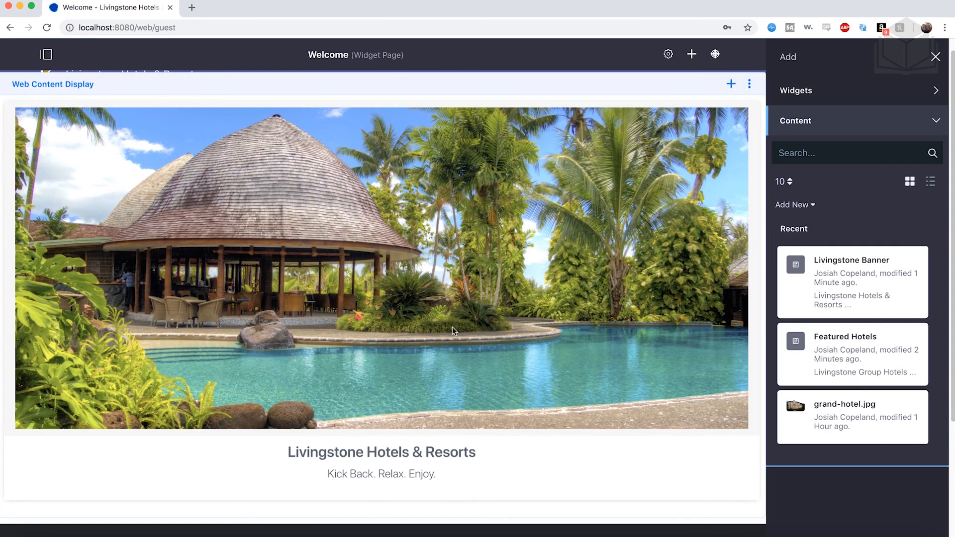
pyautogui.scroll(1, 452, 327)
# - Place the Featured Hotels content below the banner on the Welcome page and close the list of addable content
pyautogui.scroll(-4, 603, 279)
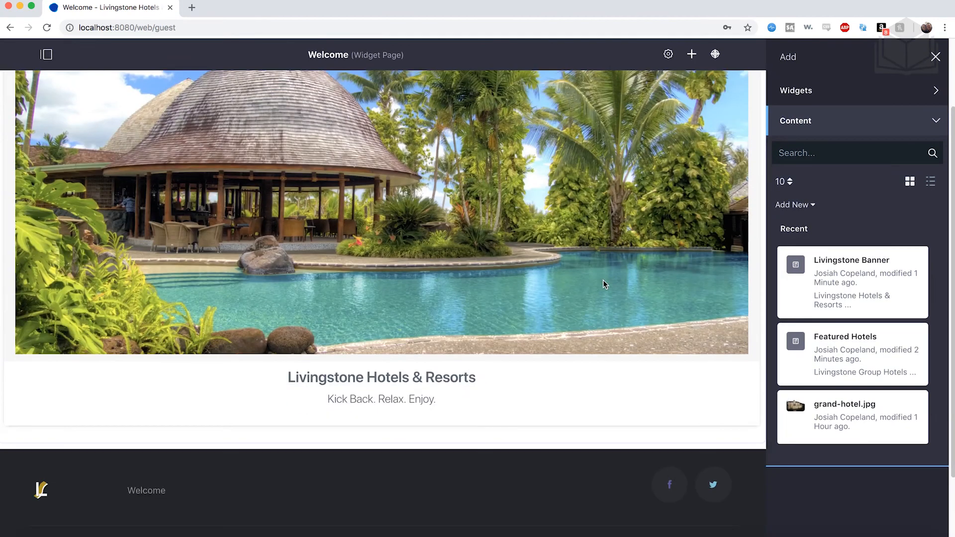
pyautogui.moveTo(863, 344); pyautogui.dragTo(596, 397)
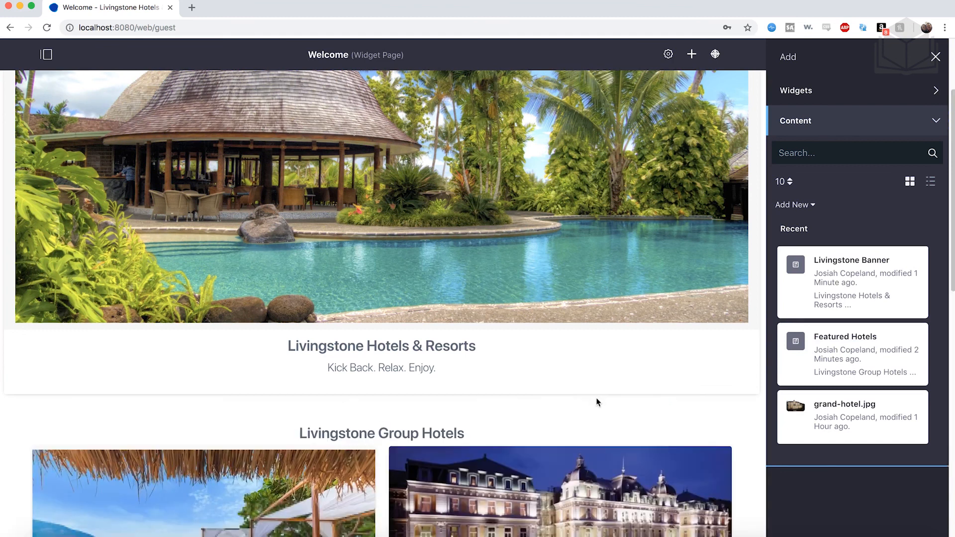
pyautogui.click(934, 55)
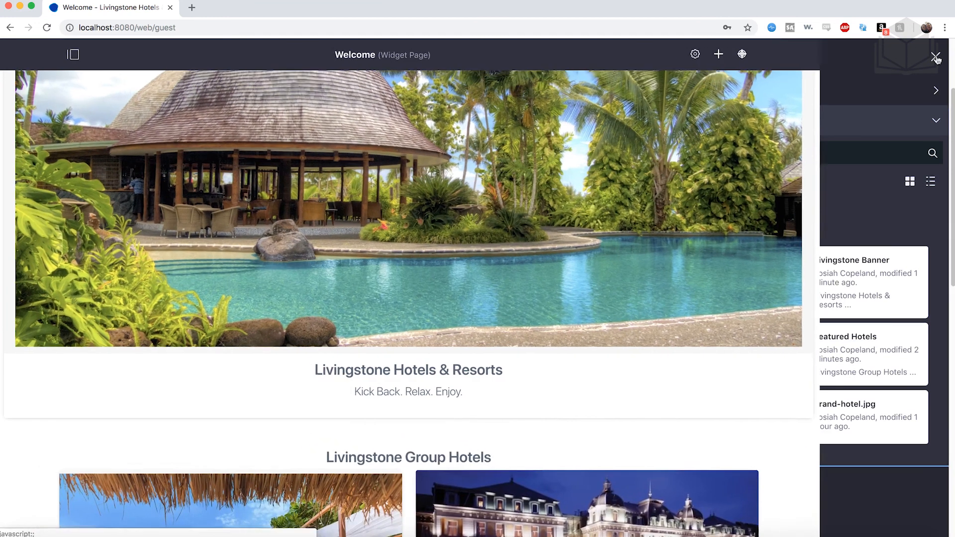
# - Review the Welcome page's layout, from the banner through the four featured hotel images and their links
pyautogui.scroll(-7, 713, 264)
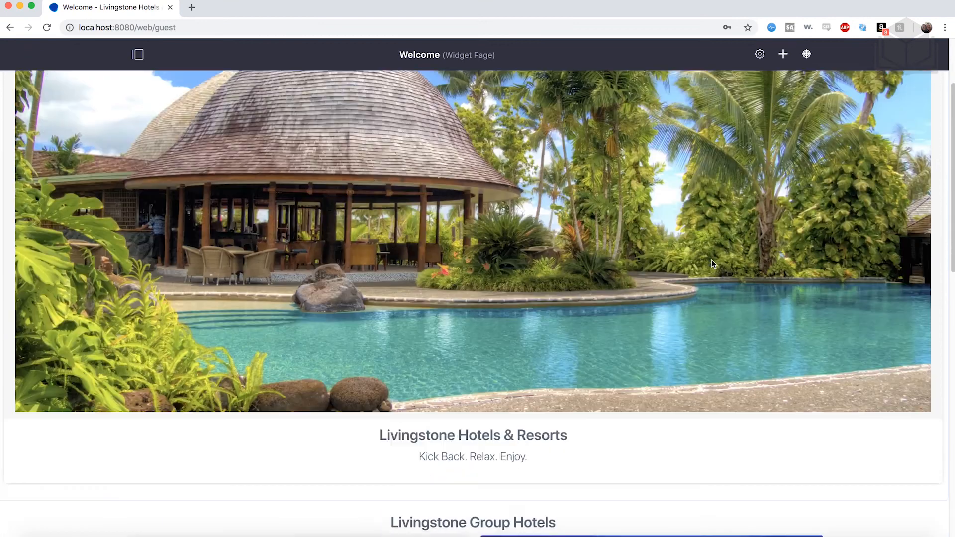
pyautogui.scroll(-6, 713, 263)
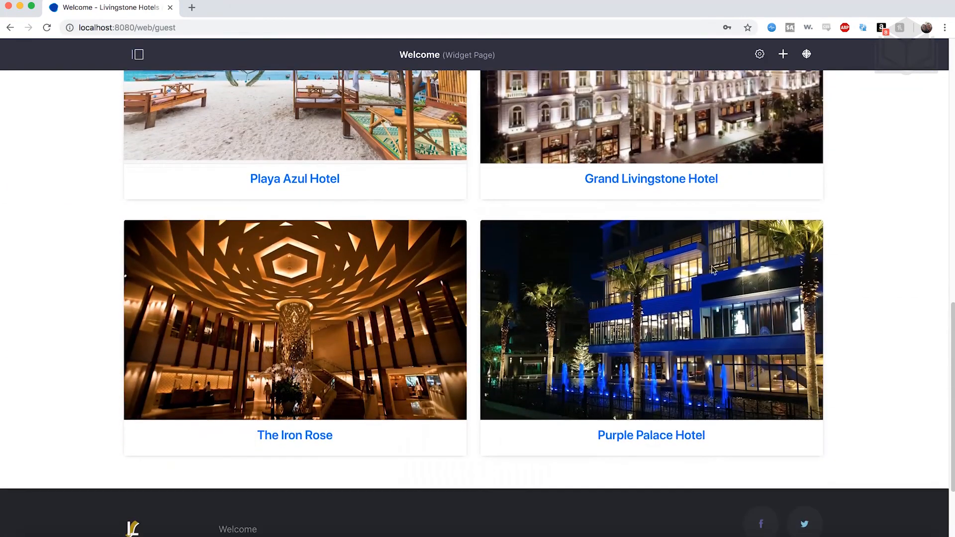
pyautogui.scroll(3, 619, 437)
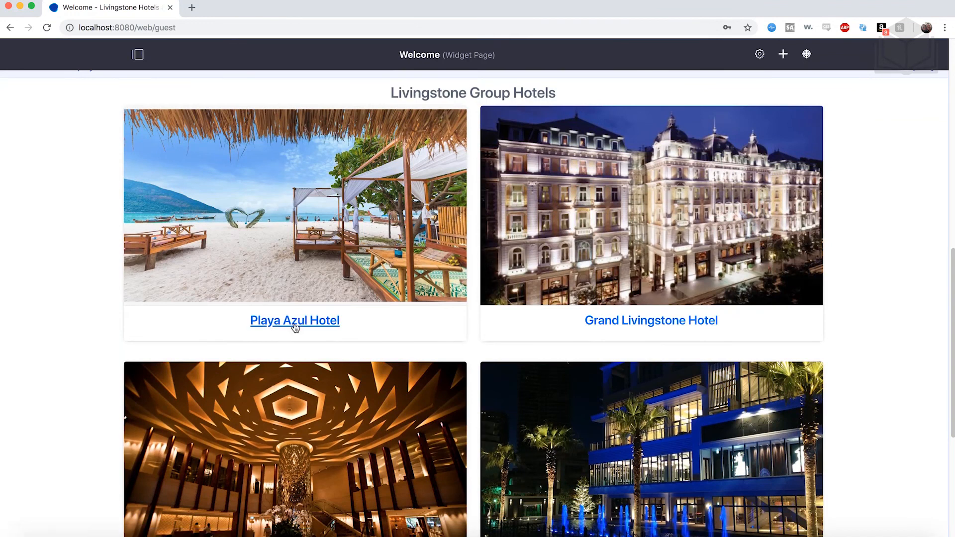
pyautogui.scroll(-4, 294, 325)
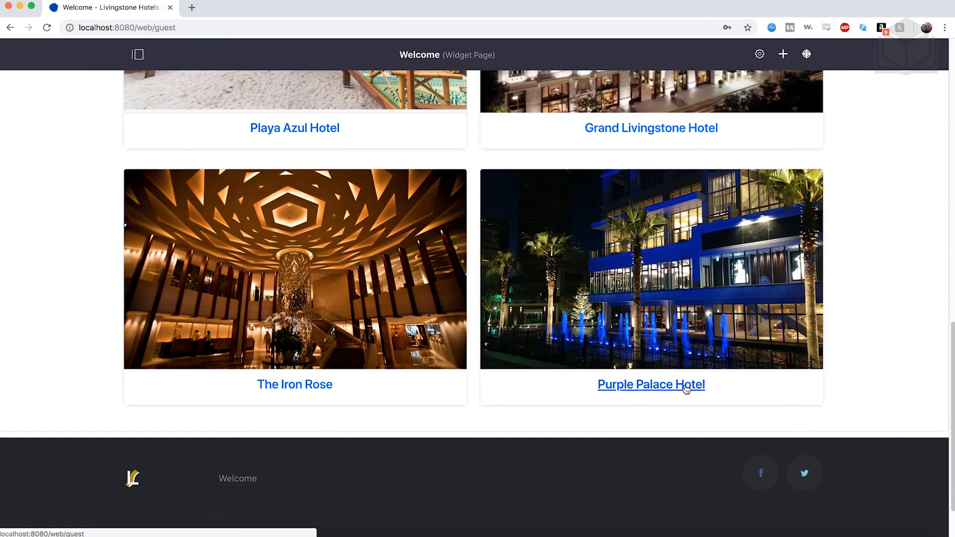
pyautogui.scroll(3, 686, 389)
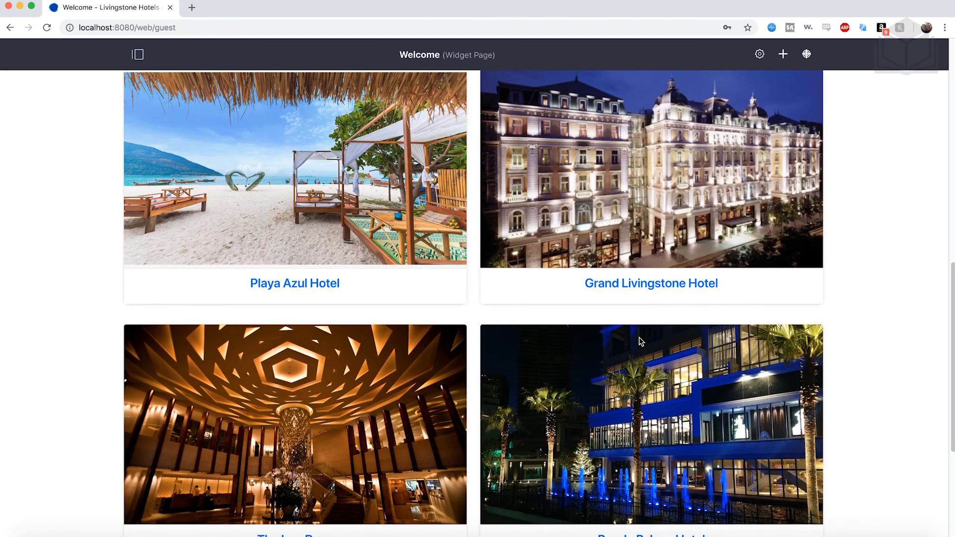
pyautogui.scroll(15, 641, 341)
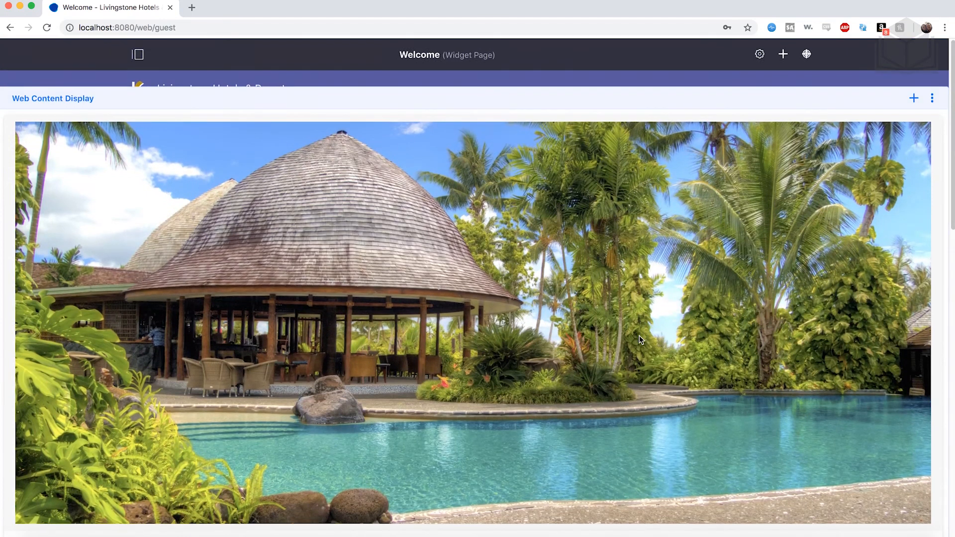